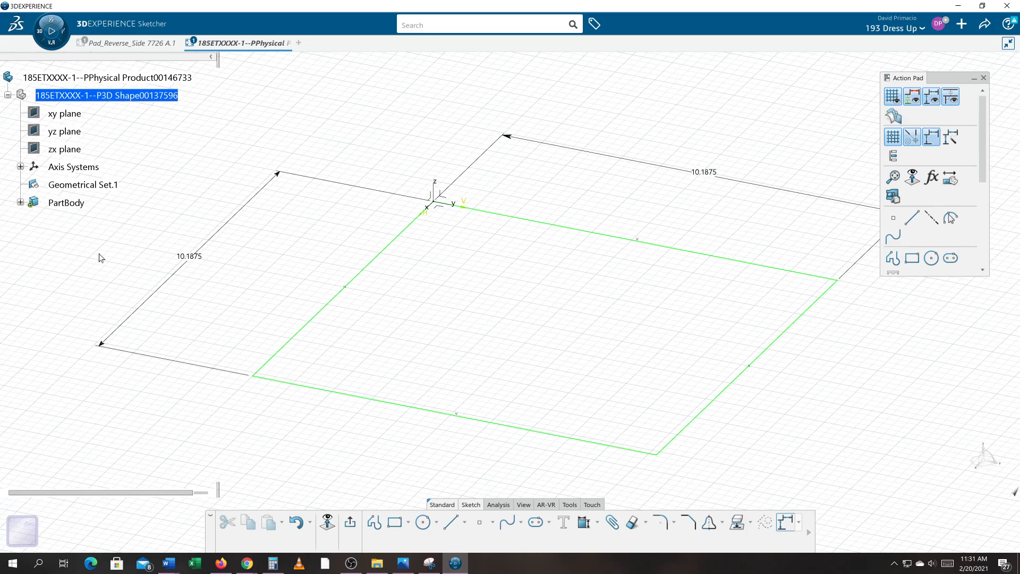
Set both side dimensions of the rectangle to 10+1/16 in and exit the sketch.
double_click(190, 258)
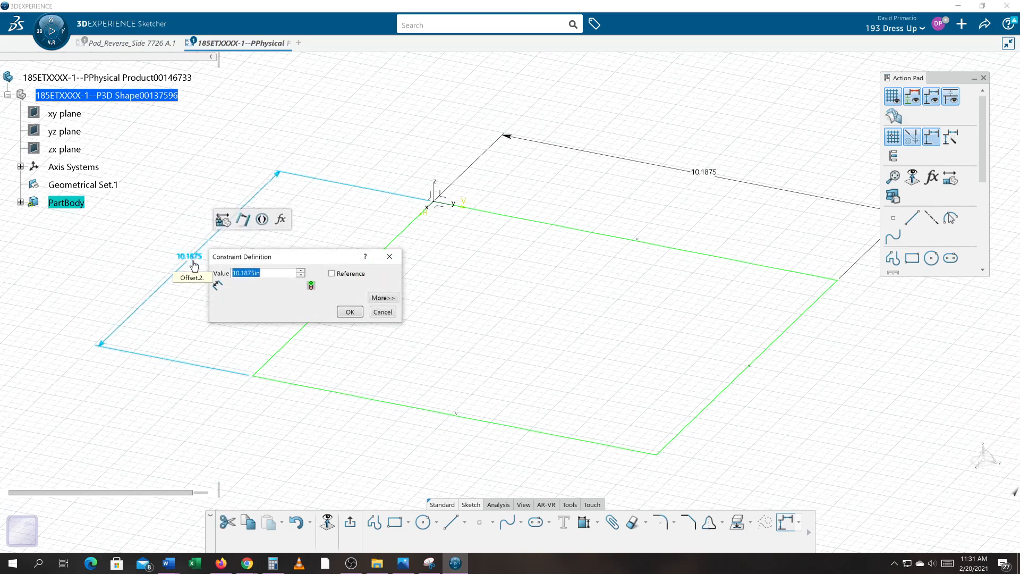
text(10+1/16)
key(Tab)
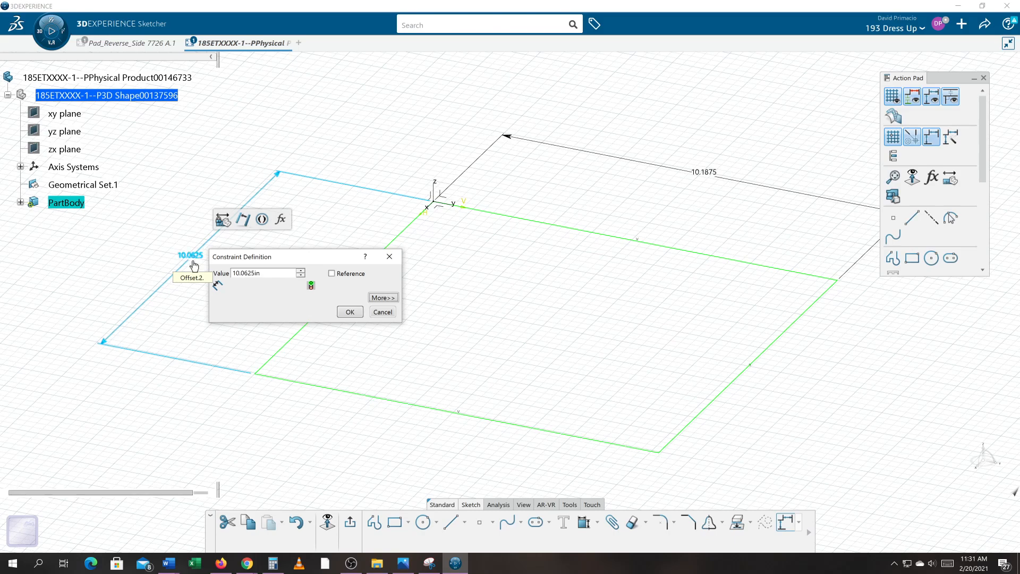
click(353, 313)
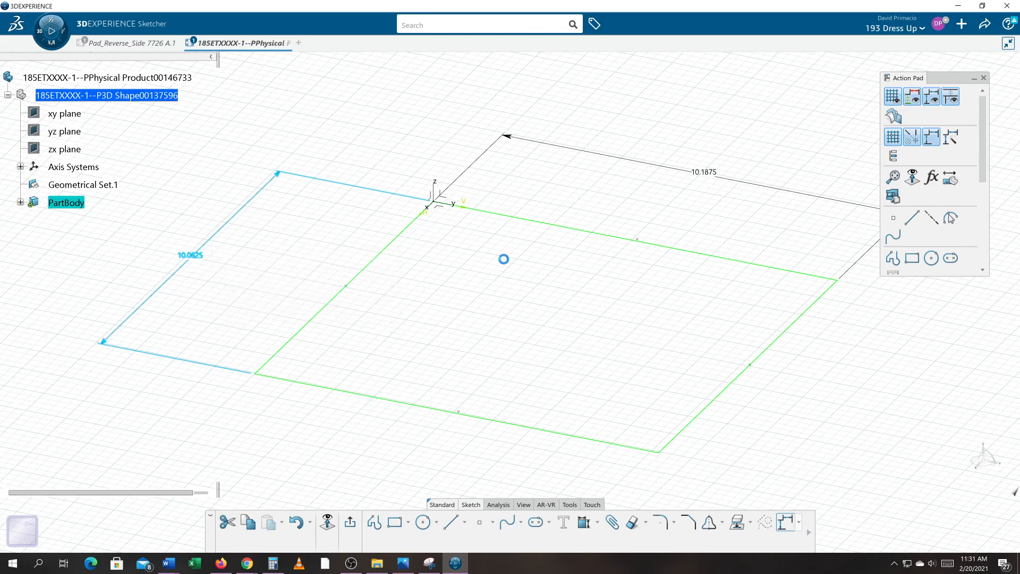
double_click(705, 175)
text(10.)
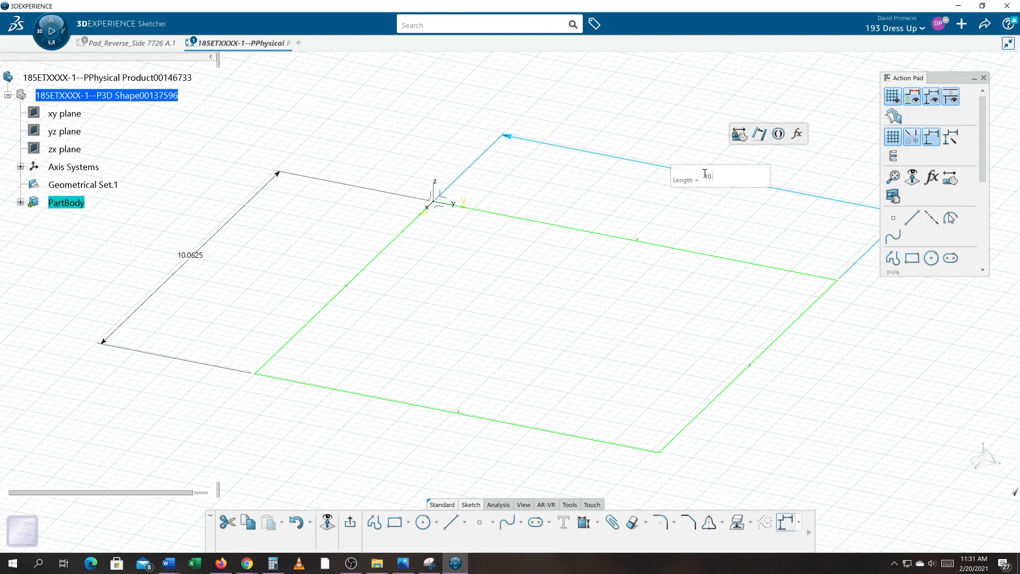
text(+1/16)
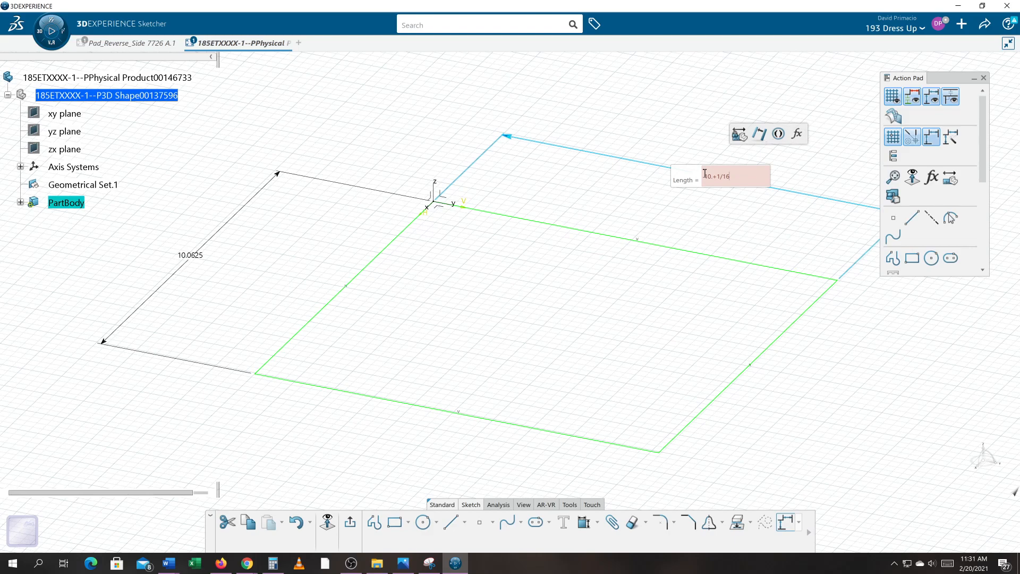
key(Return)
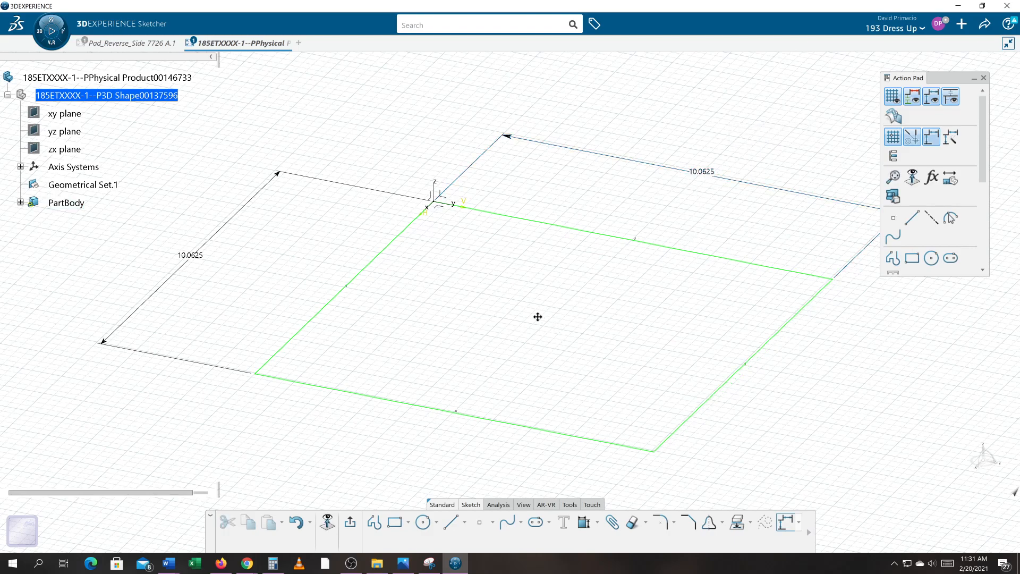
middle_drag(540, 318, 533, 314)
click(351, 524)
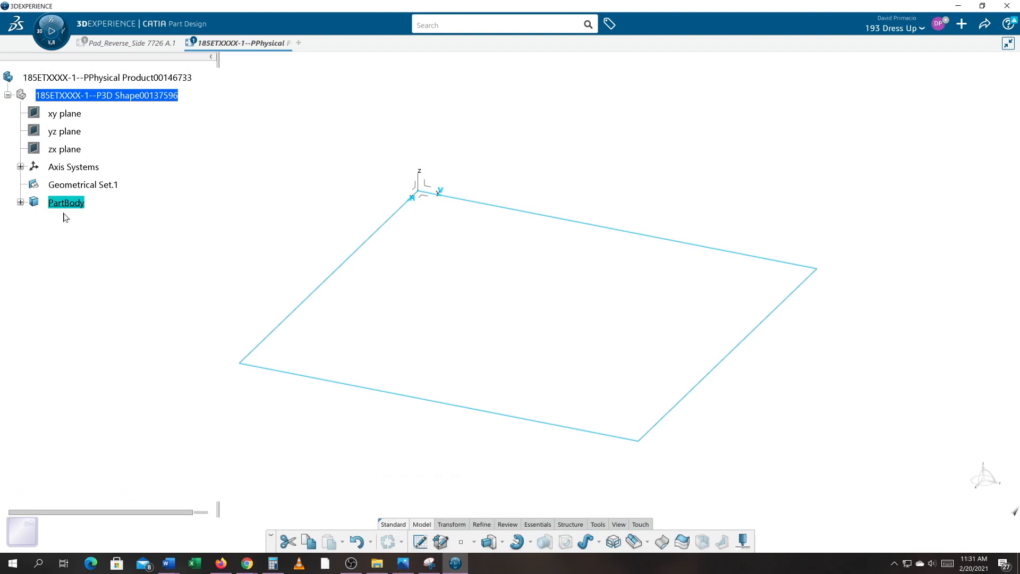
Examine the PartBody features of the Pad_Reverse_Side reference part for comparison, and return to the new part.
click(21, 202)
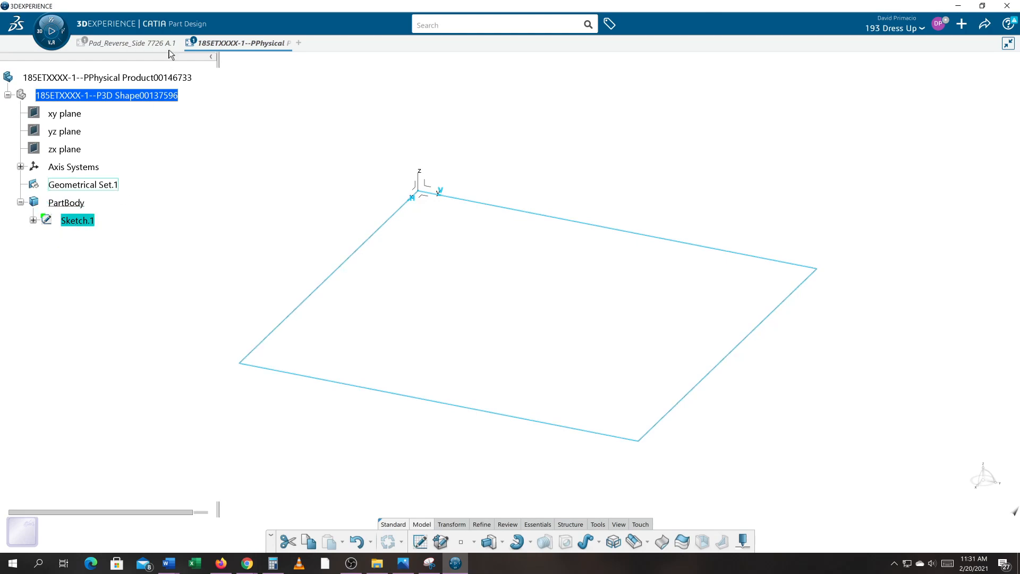
click(149, 43)
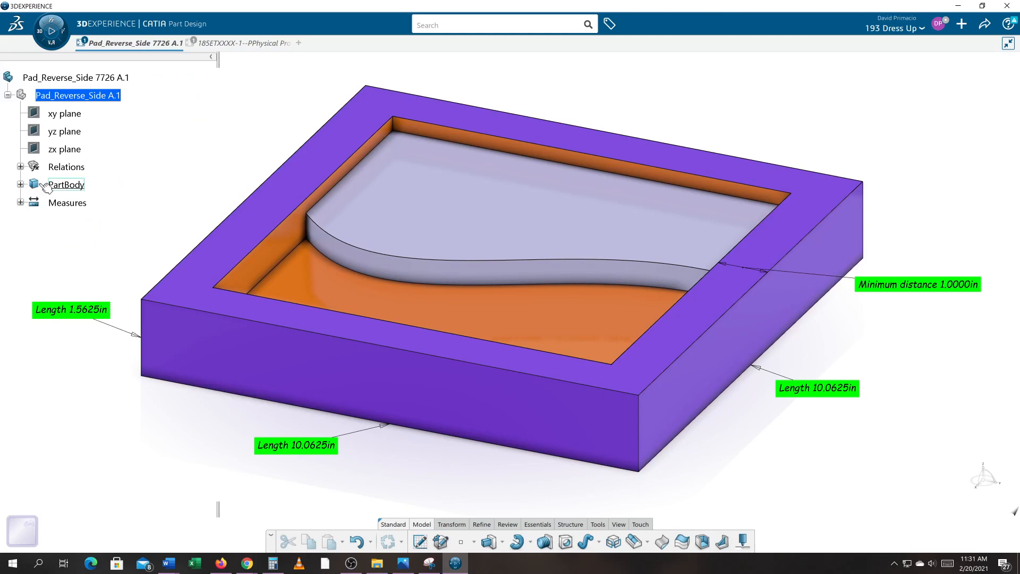
click(20, 184)
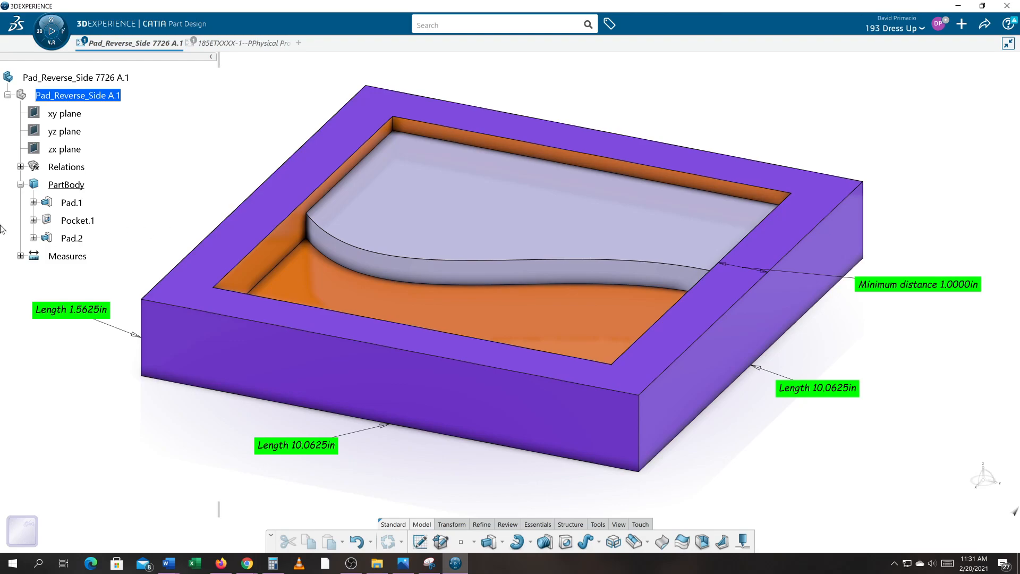
click(231, 47)
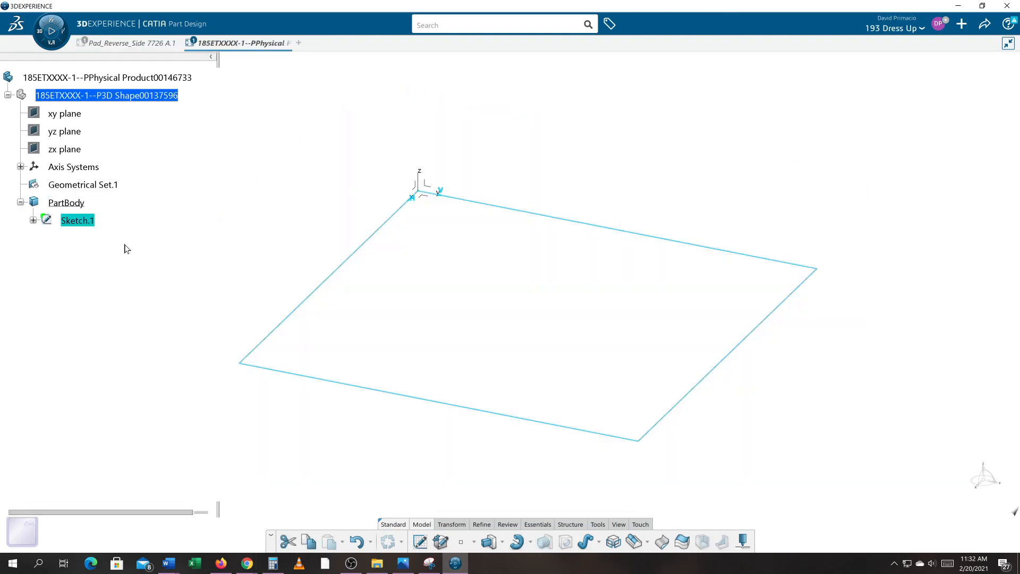
Reopen Sketch.1, offset the whole rectangle profile inward by 1 in with one instance, and exit the sketch.
double_click(85, 222)
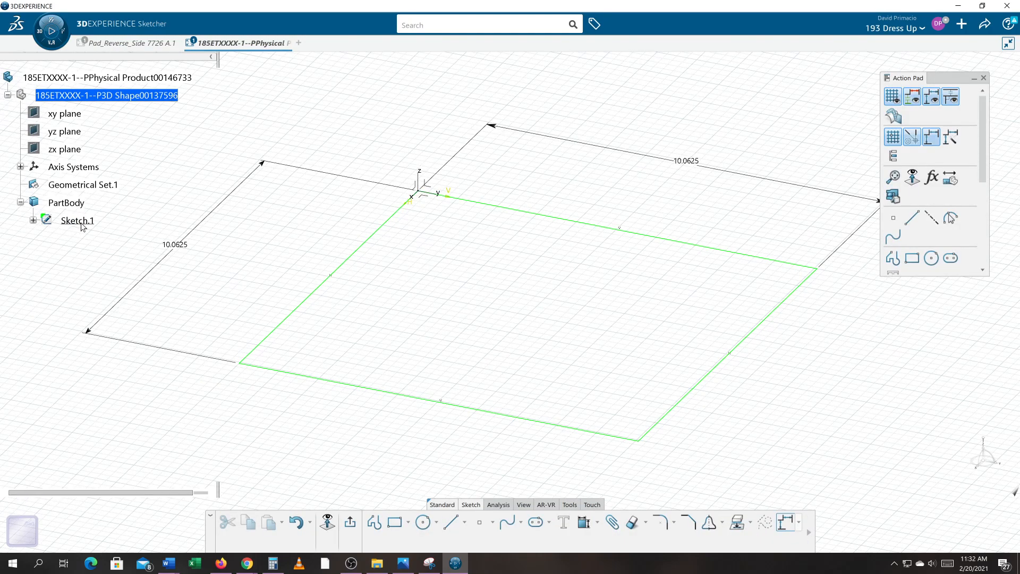
right_click(479, 409)
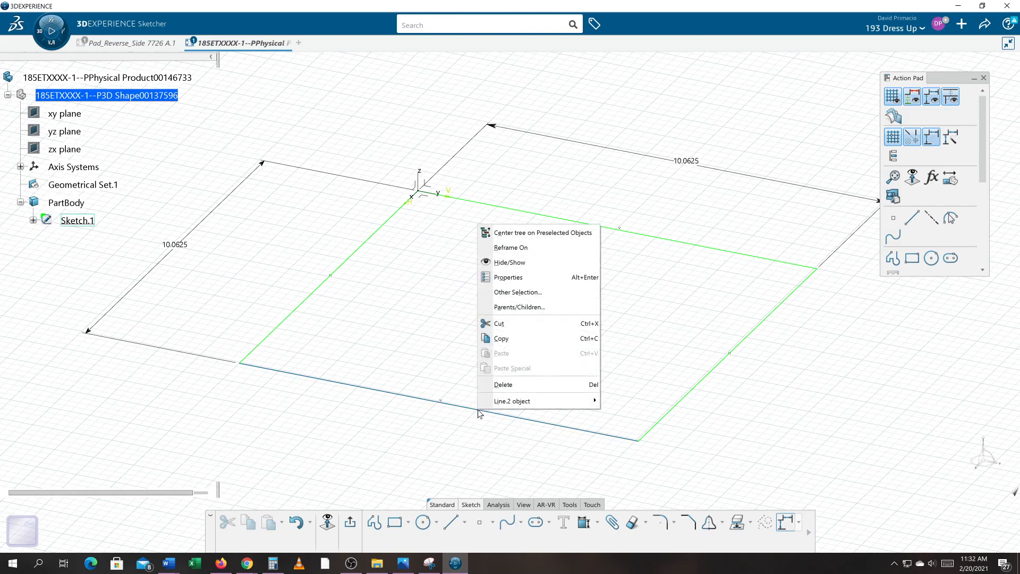
mouse_move(502, 405)
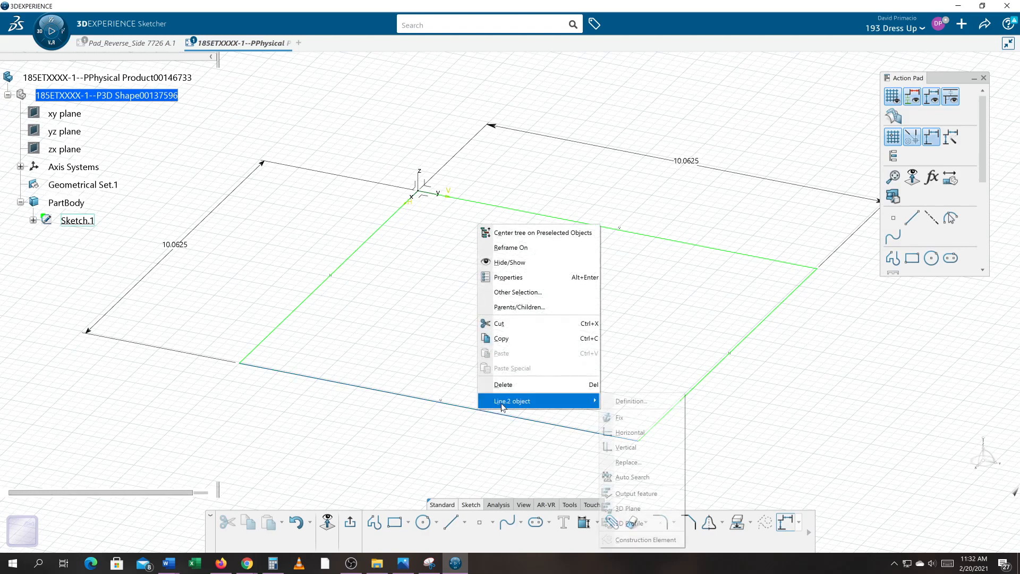
click(666, 477)
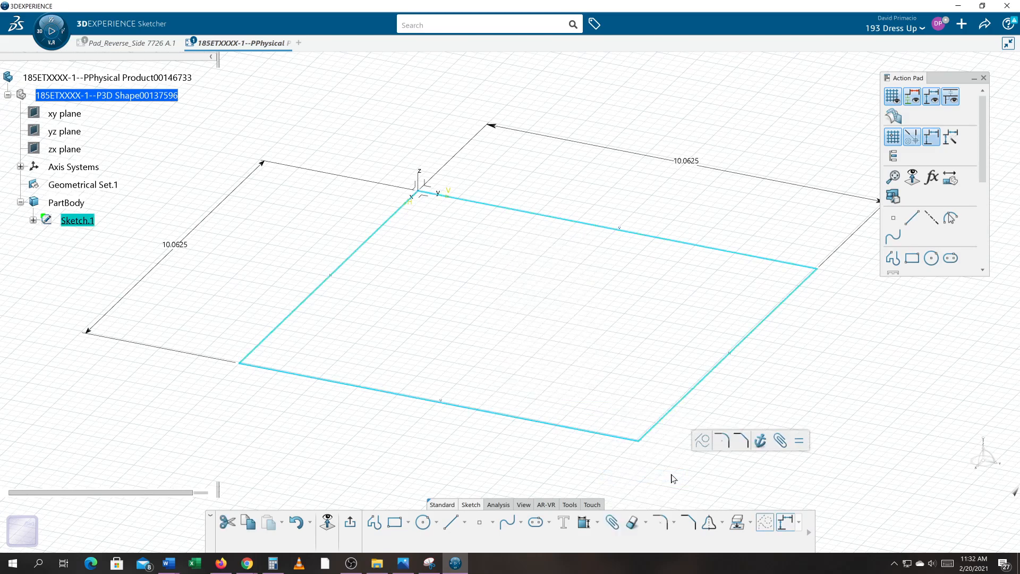
click(722, 523)
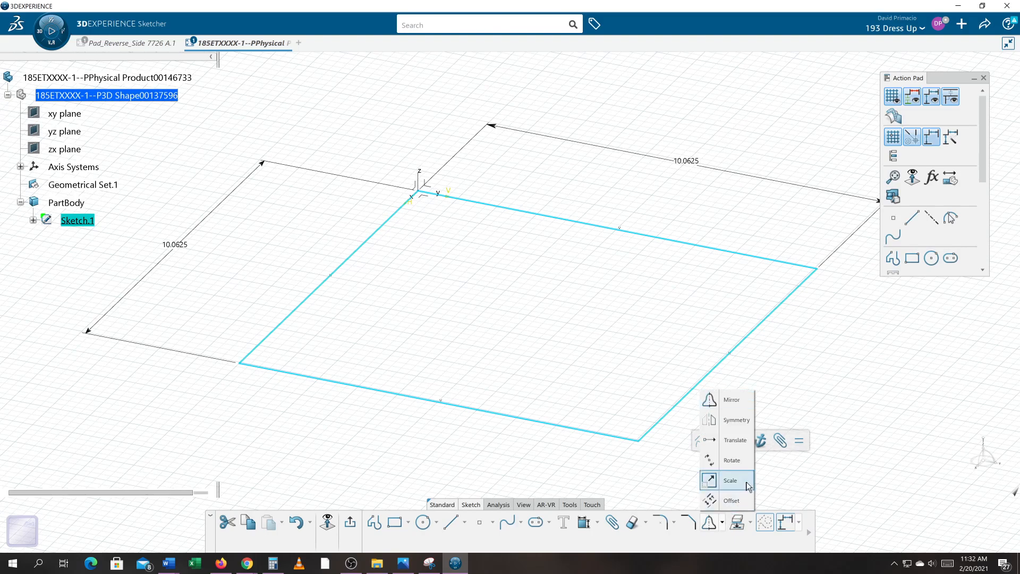
click(748, 499)
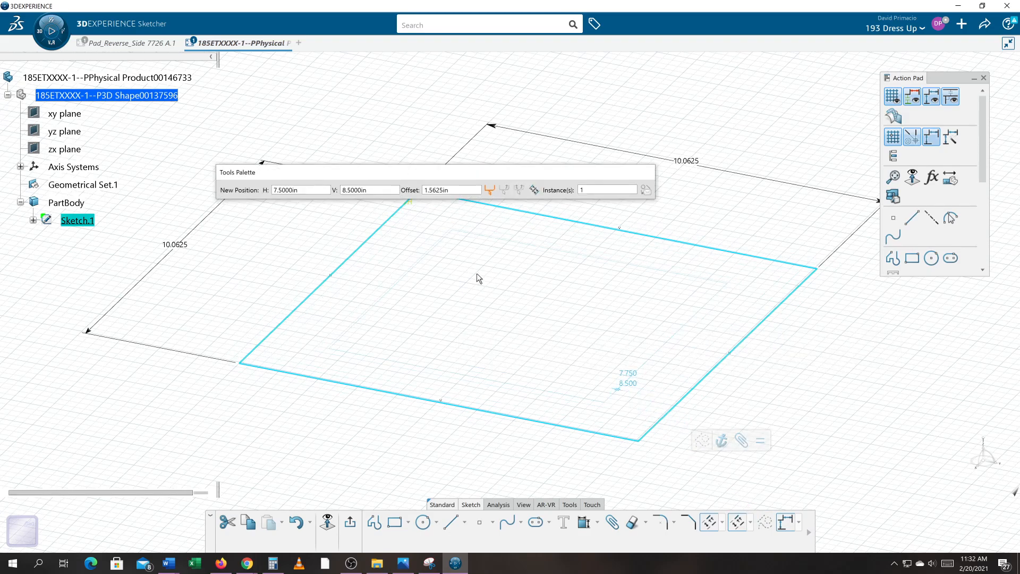
double_click(597, 190)
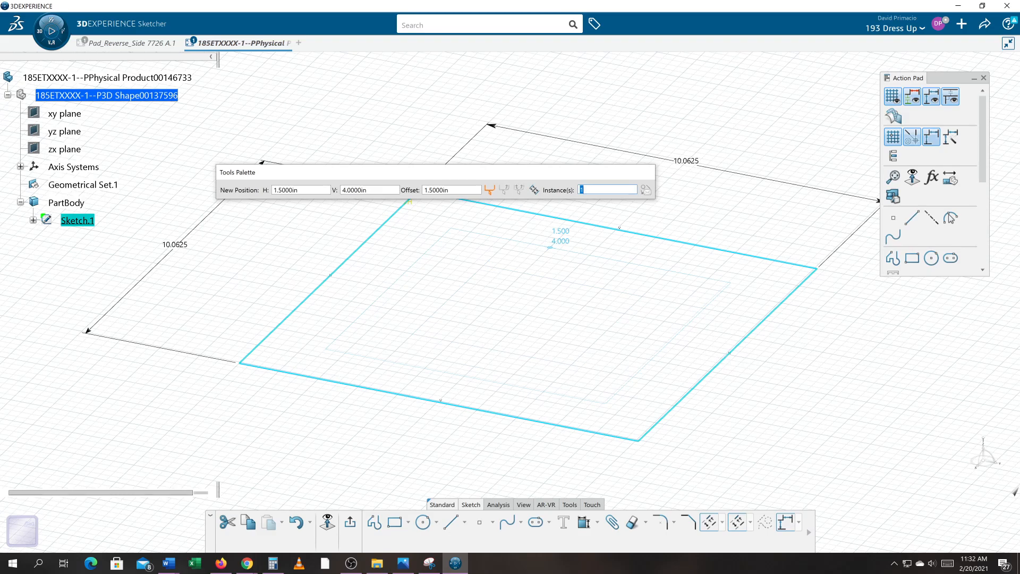
text(1)
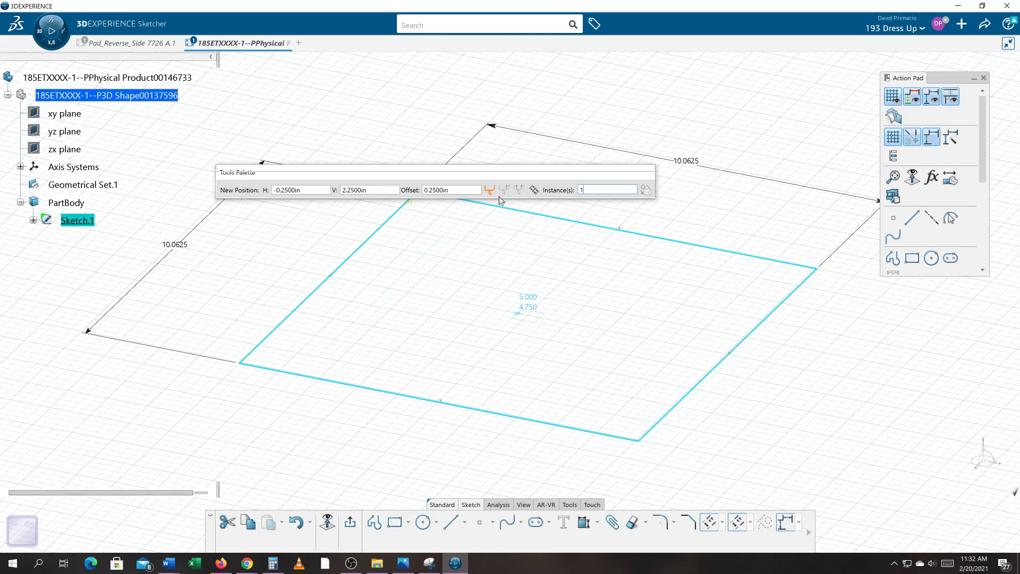
drag(500, 196, 490, 217)
double_click(428, 233)
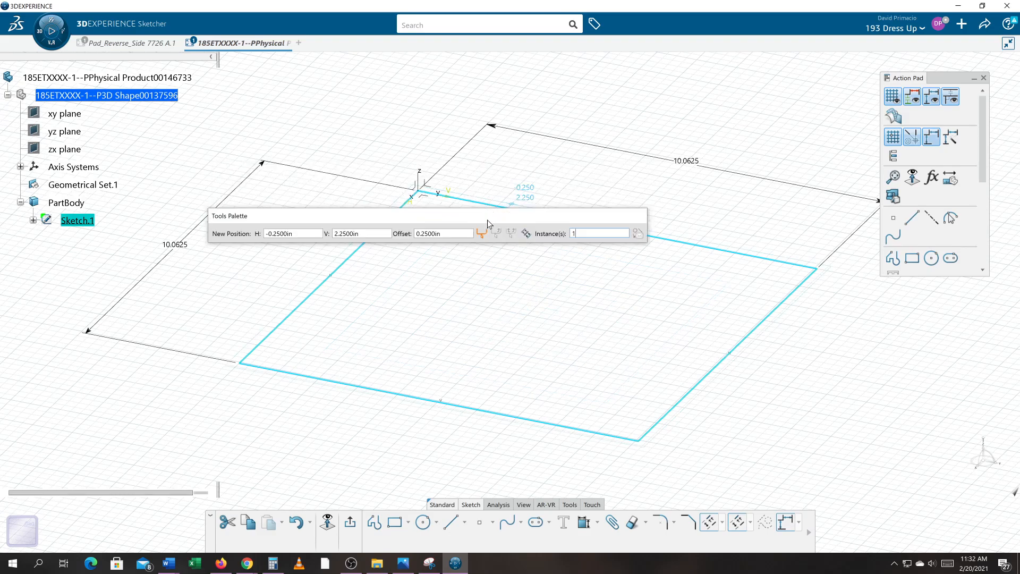
text(1)
key(Return)
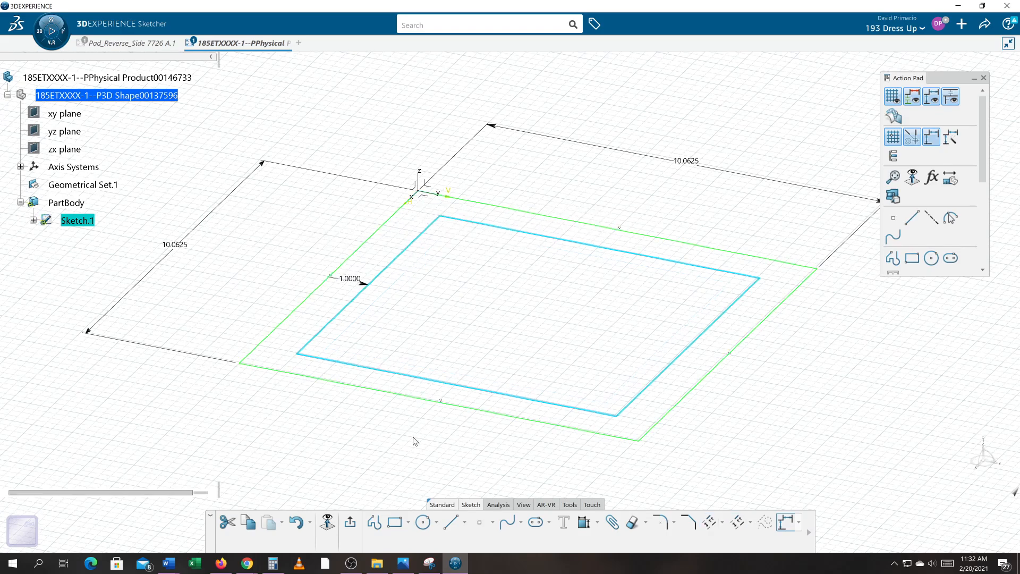
click(344, 465)
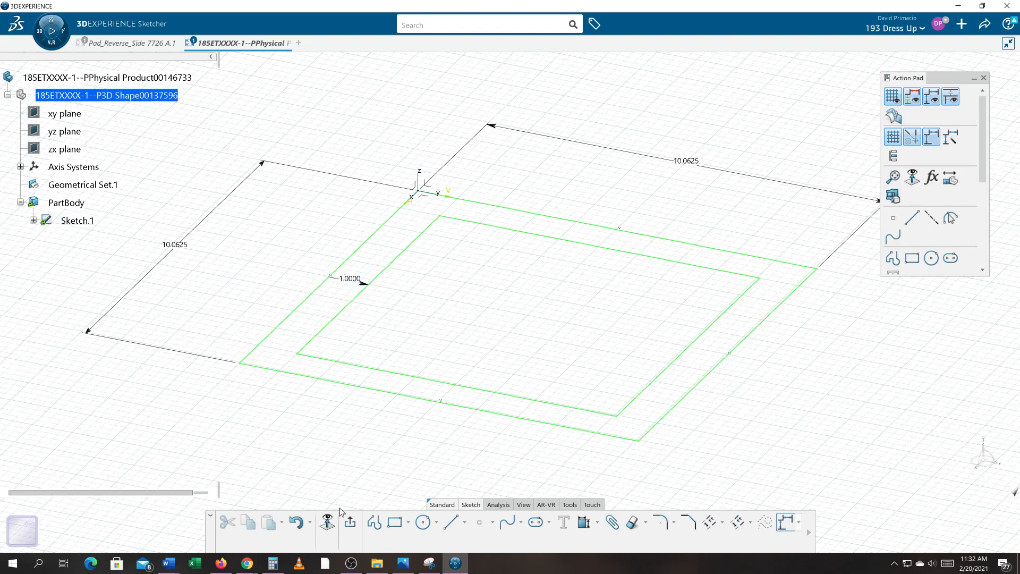
click(351, 524)
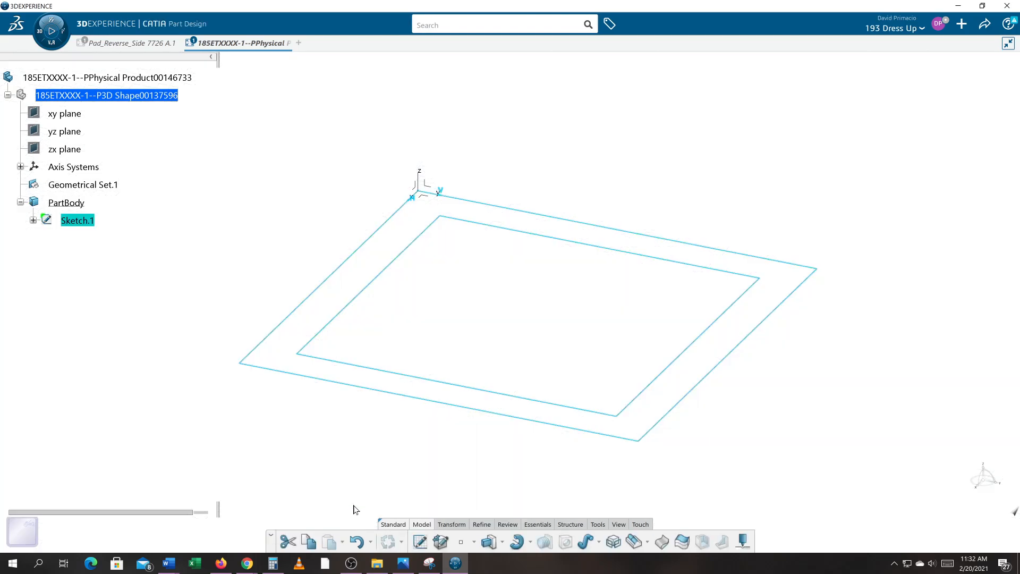
Start a Multi-Pad from the two-rectangle sketch and preview it with domain 1's first limit at 1 in.
click(502, 543)
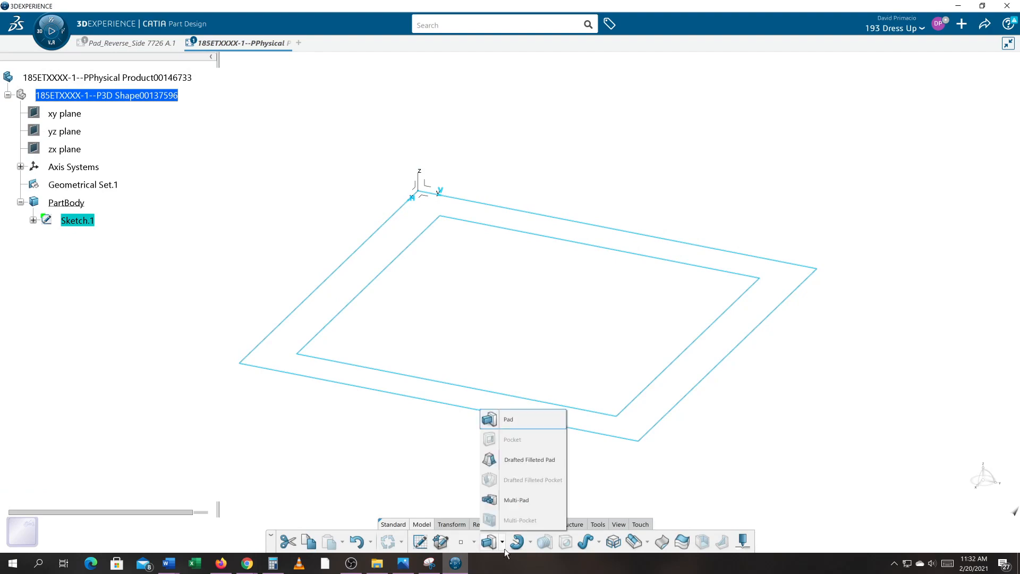
click(512, 507)
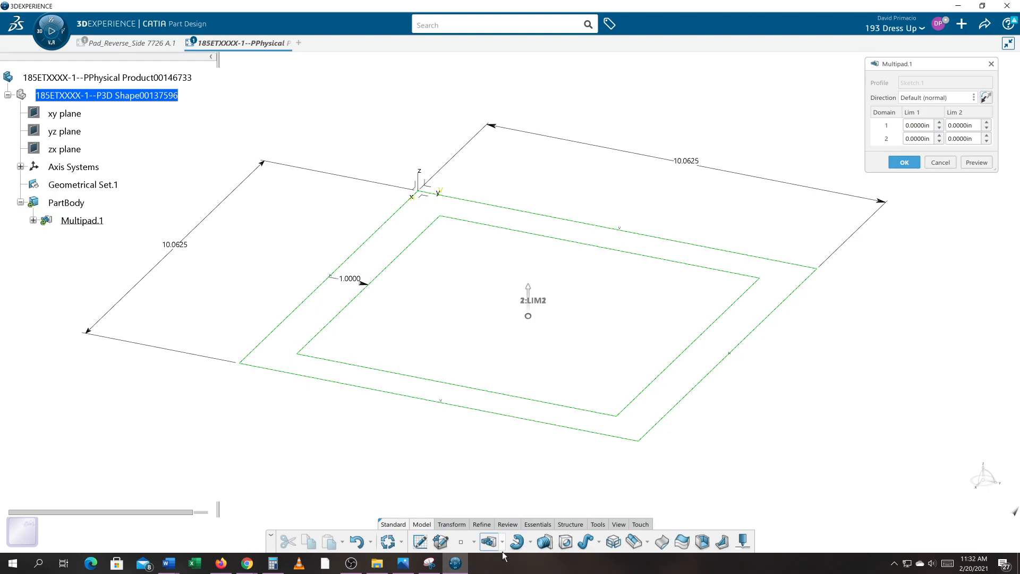
click(502, 542)
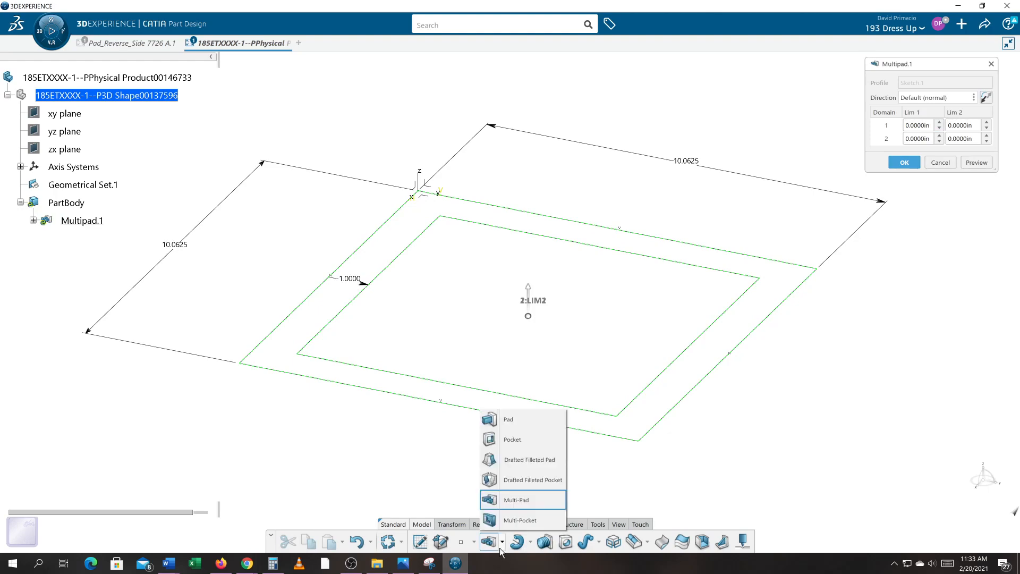
click(514, 507)
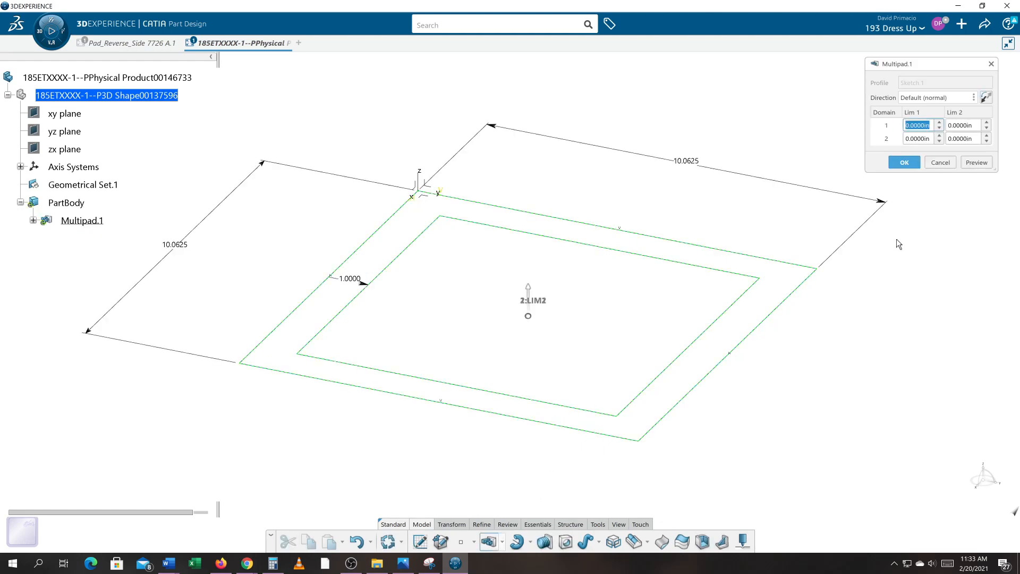
text(1)
key(Return)
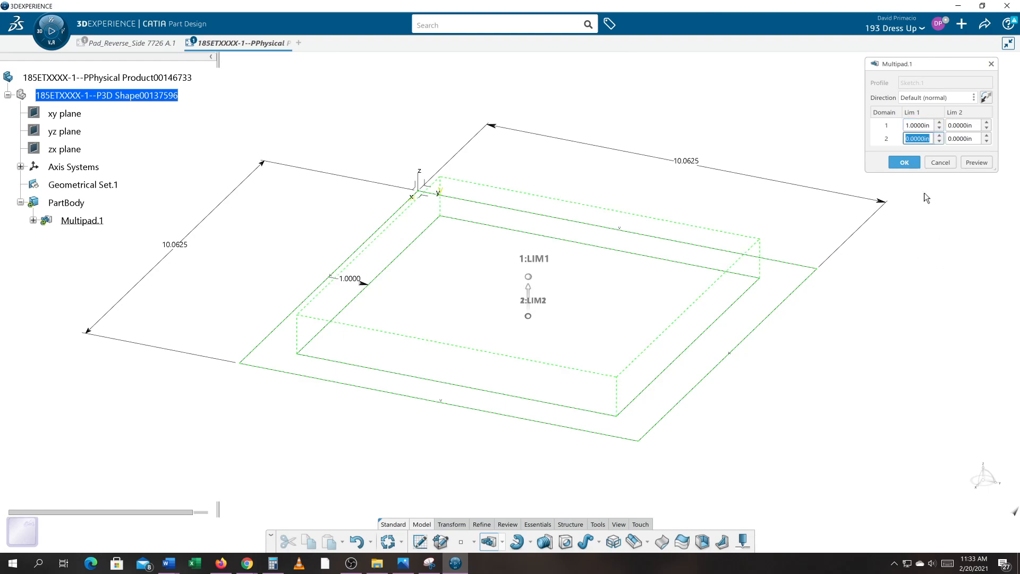
click(973, 167)
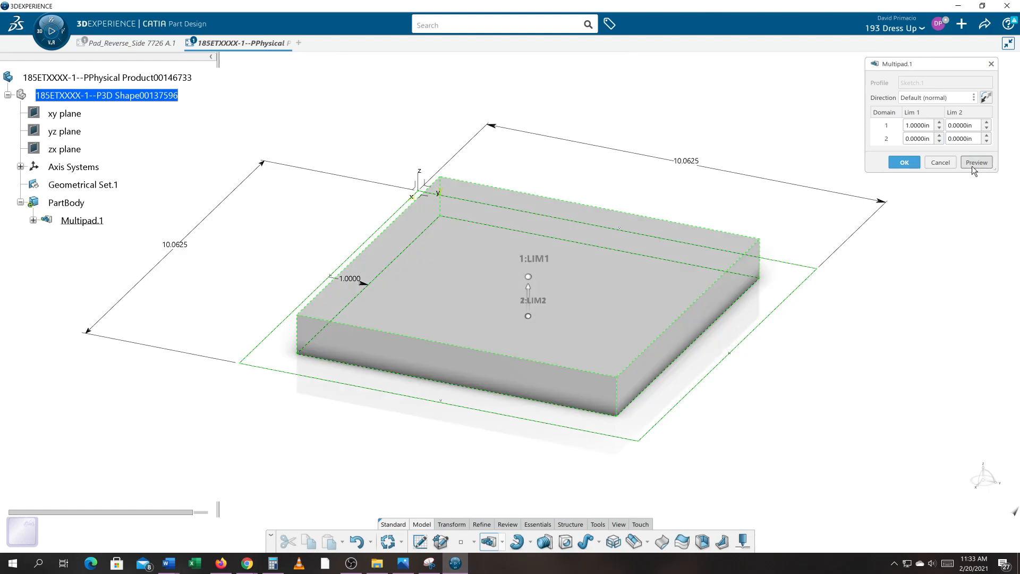
Set the first limit of Multi-Pad domain 2, the outer frame, to 1+9/16 in.
double_click(926, 139)
text(1)
text(+9/169)
key(Tab)
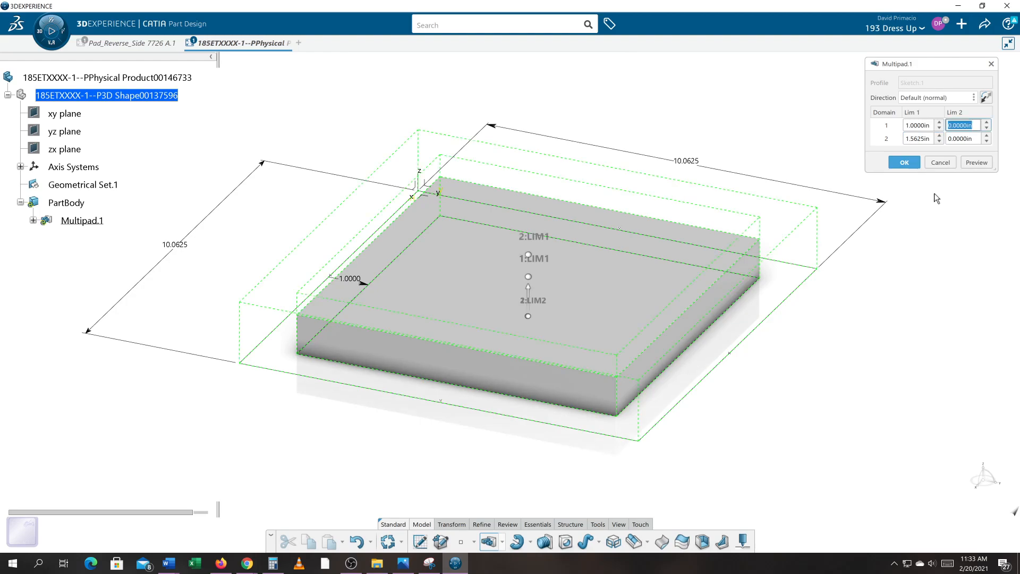
Set the first limit of Multi-Pad domain 1 to 0.5 in, preview the solid and create it.
click(922, 125)
double_click(922, 125)
text(.5)
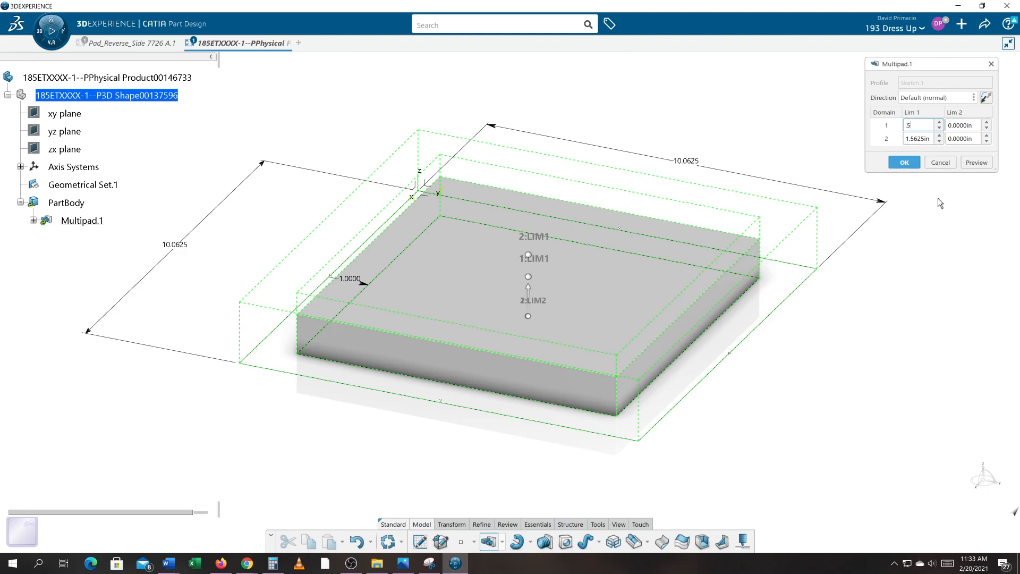
key(Tab)
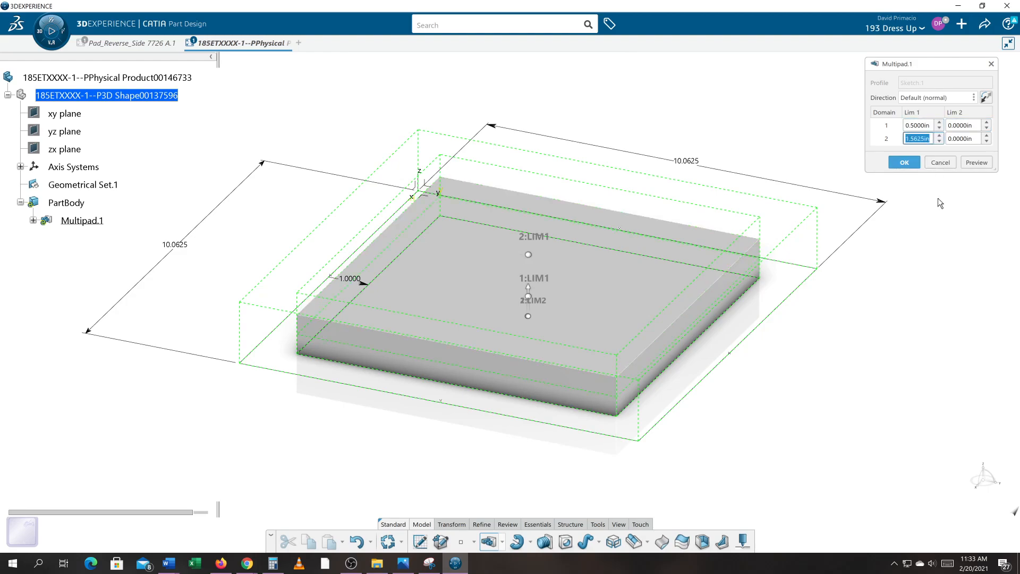
click(976, 164)
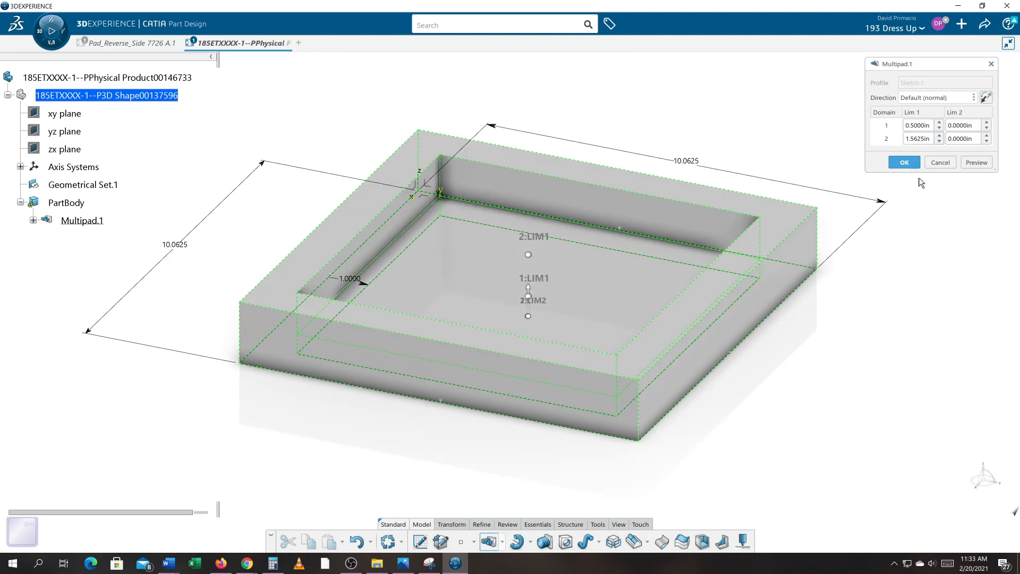
click(904, 163)
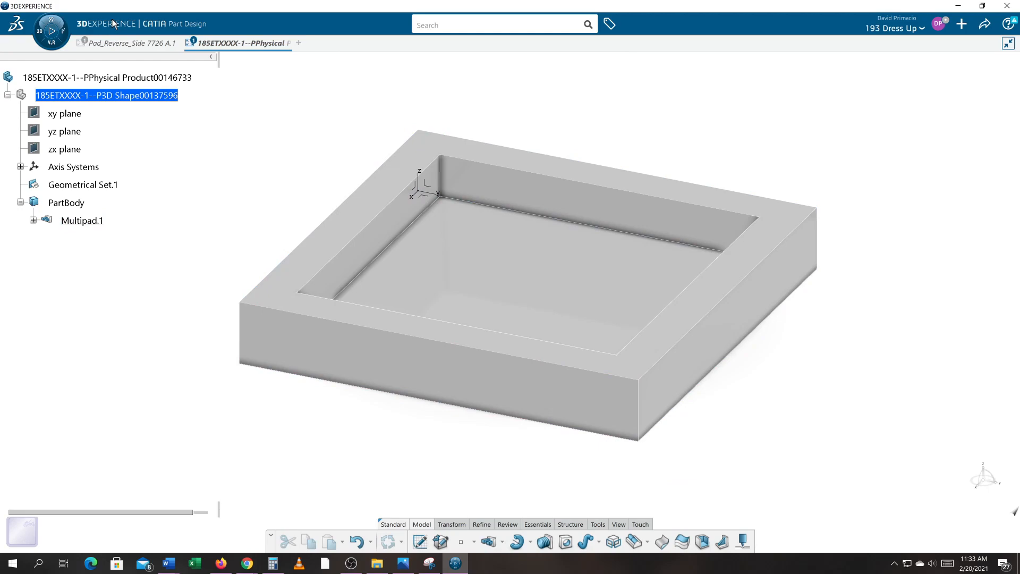
Check the reference part in Word, switch back to 3DEXPERIENCE, and color the recess floor and two visible inner walls light red.
key(alt+Tab)
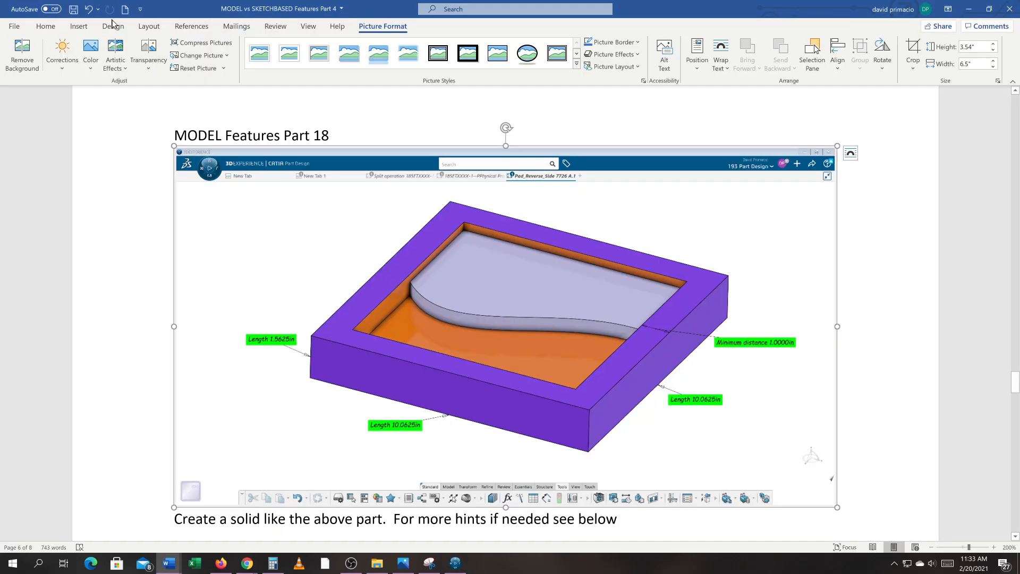
key(alt+Tab)
middle_drag(819, 416, 804, 407)
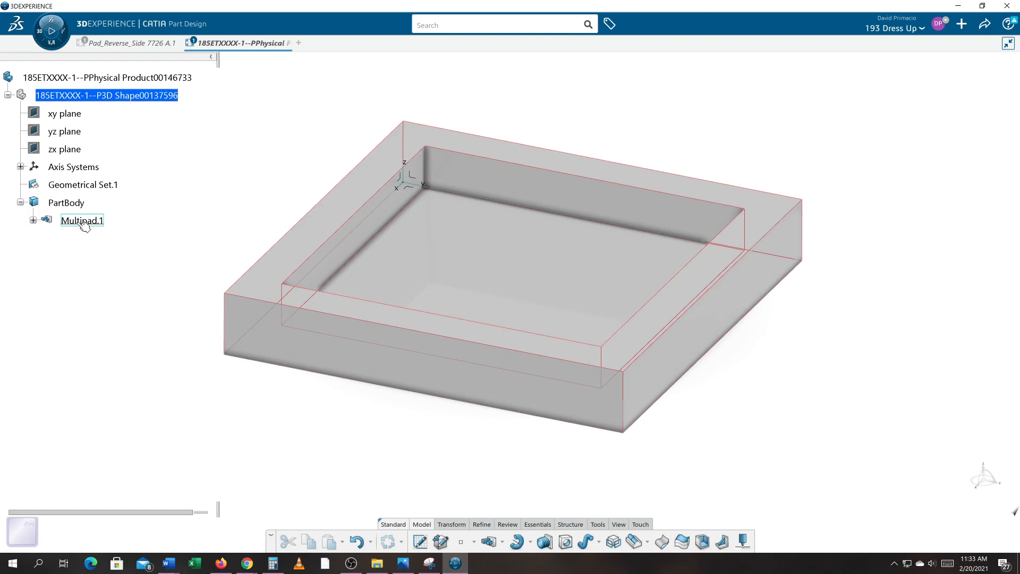
click(474, 254)
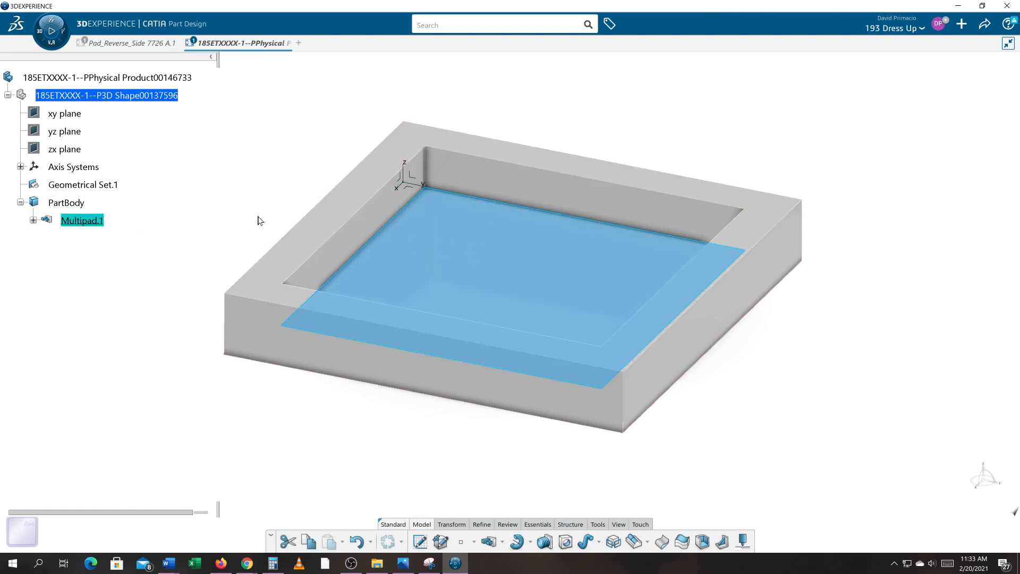
ctrl+click(364, 236)
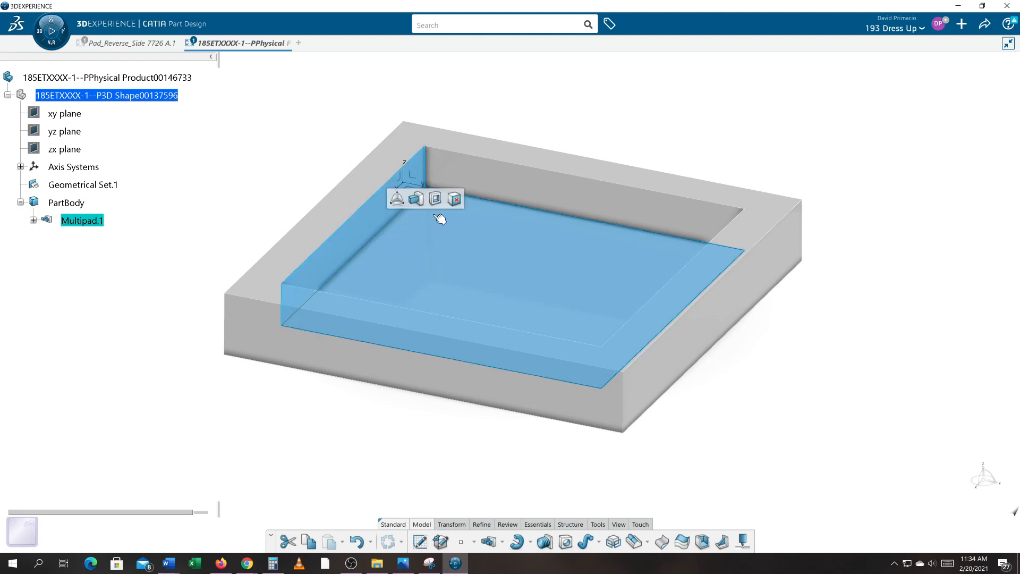
ctrl+click(521, 189)
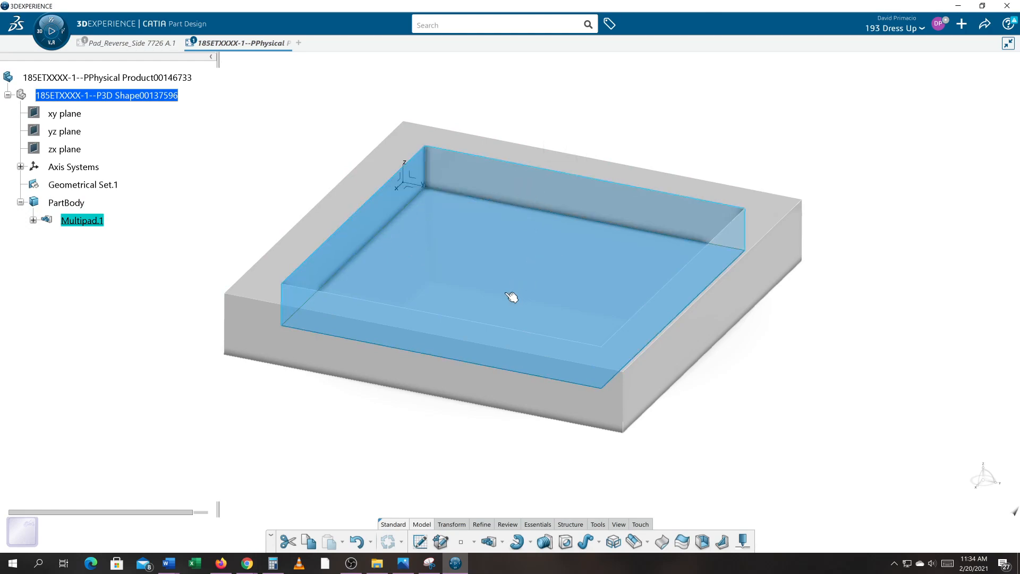
right_click(496, 224)
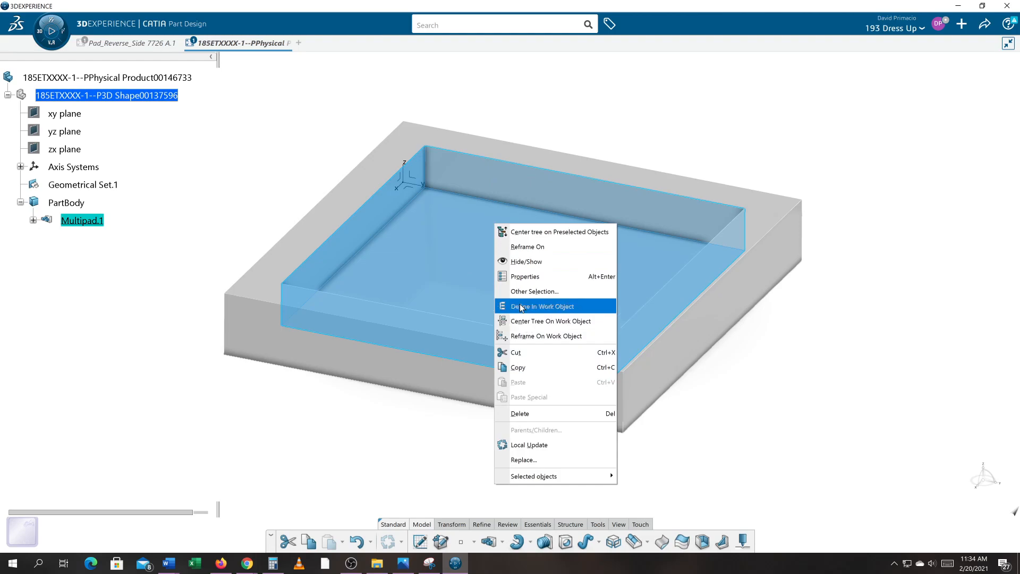
click(553, 276)
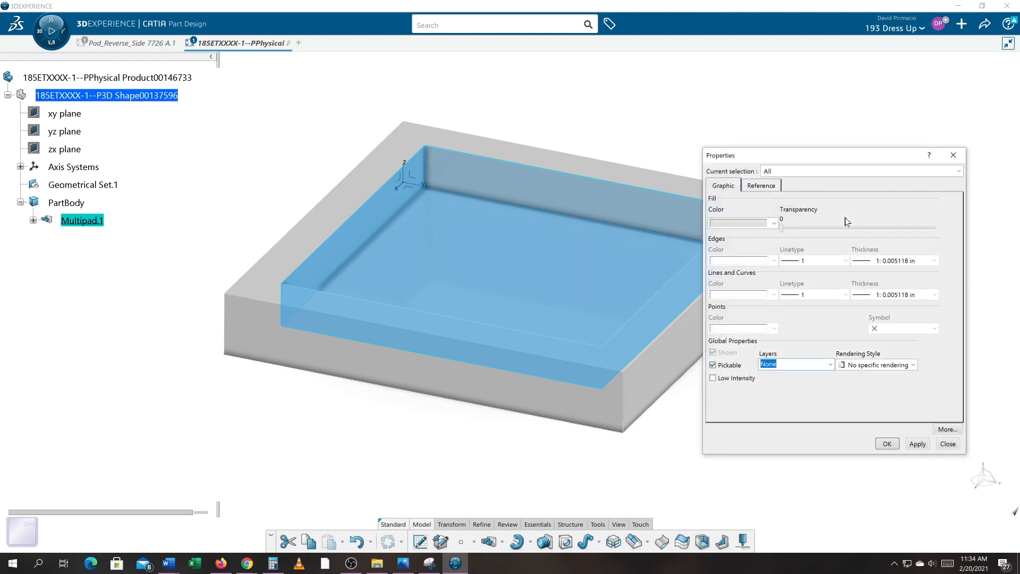
click(772, 224)
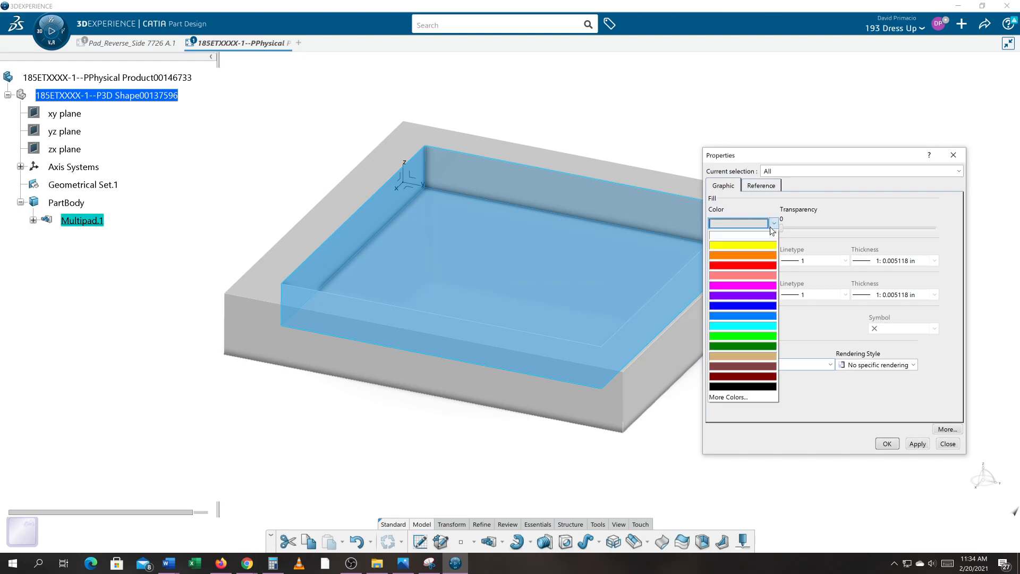
click(768, 311)
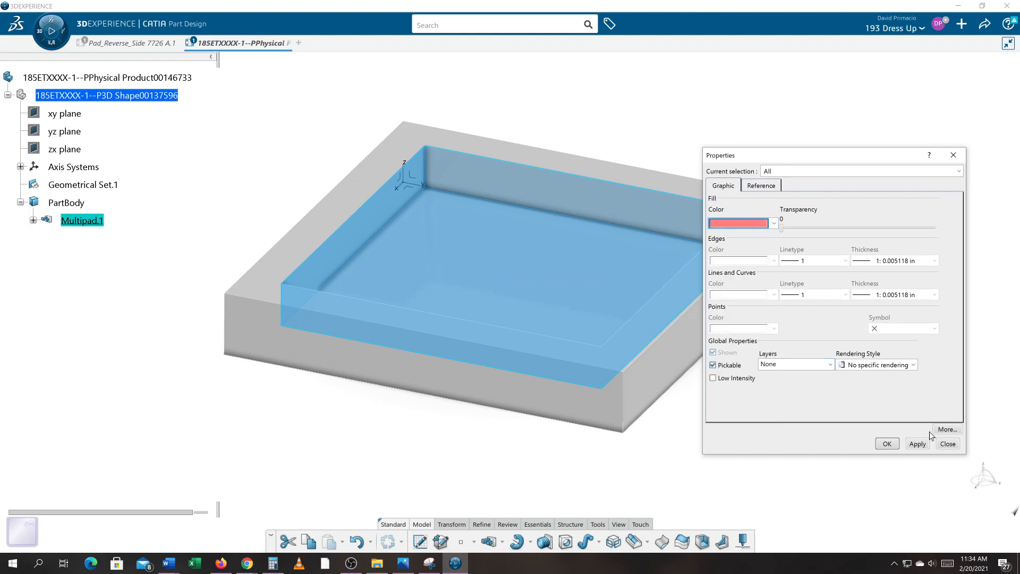
click(911, 445)
click(898, 444)
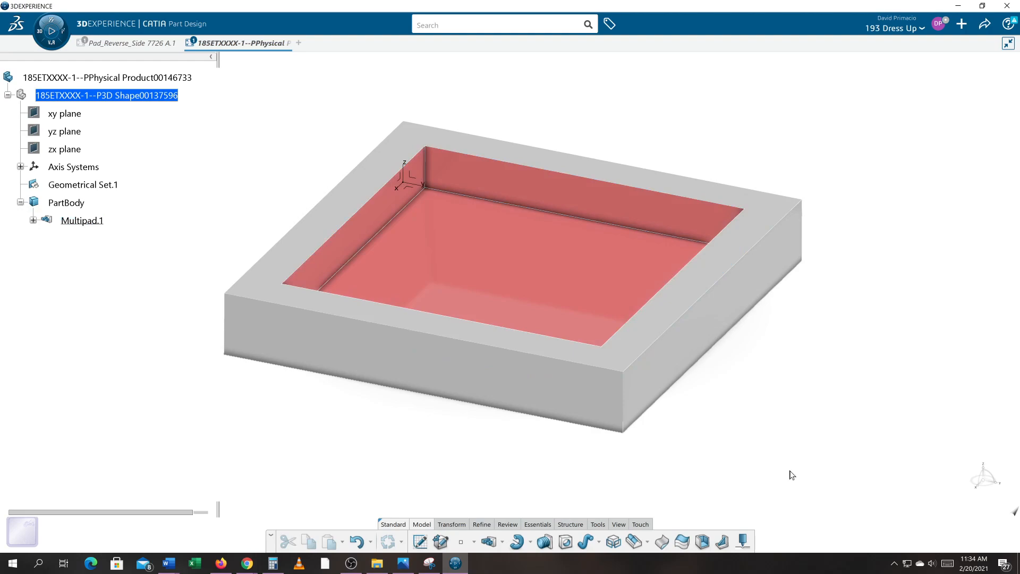
Create a positioned sketch on the recess floor from the two floor edges meeting nearest the origin, with the V direction reversed.
mouse_move(805, 449)
ctrl+middle_down()
mouse_move(809, 430)
mouse_move(807, 444)
ctrl+middle_up()
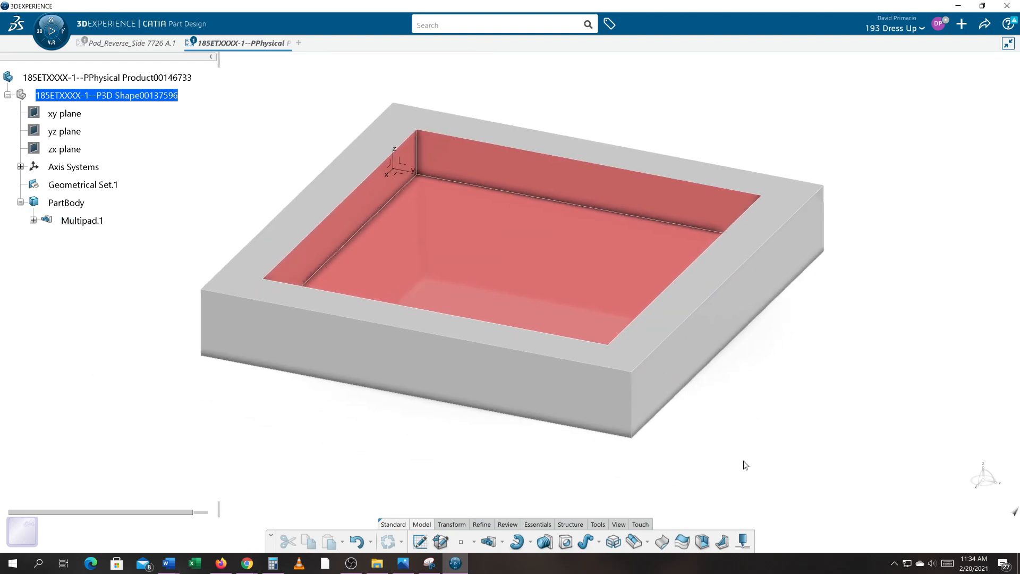
click(420, 542)
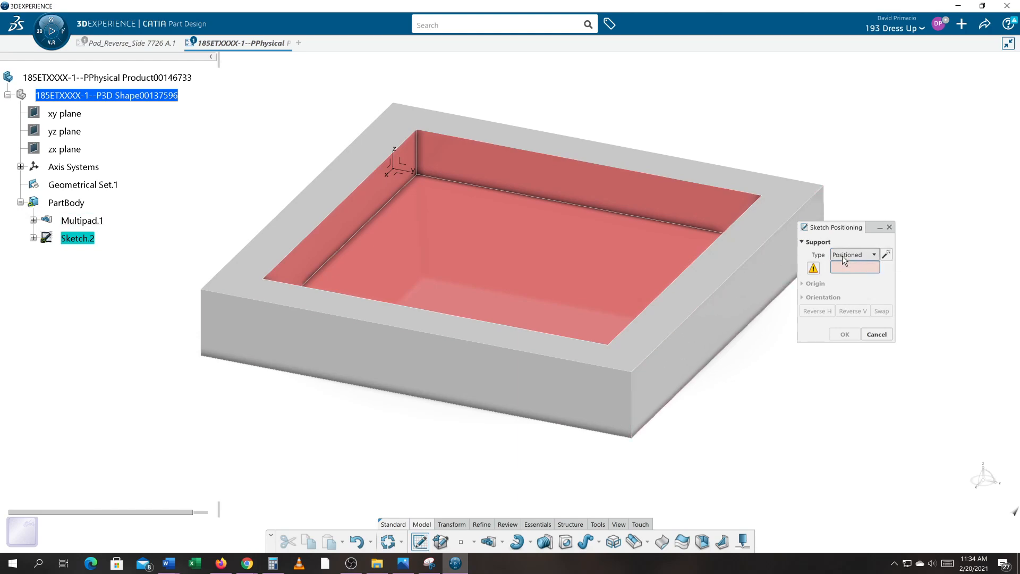
click(409, 192)
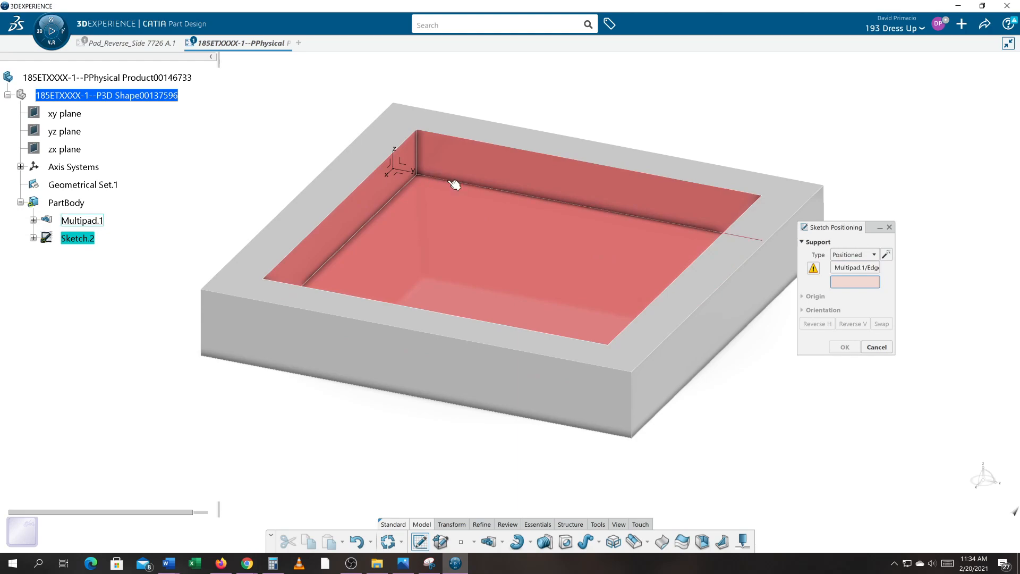
click(462, 185)
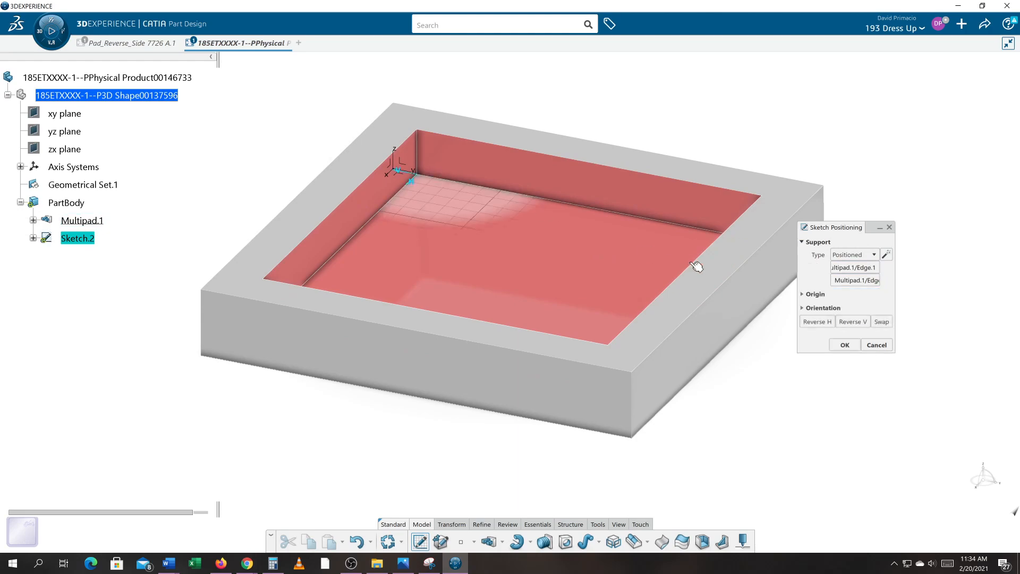
click(859, 325)
ctrl+middle_drag(456, 259, 400, 150)
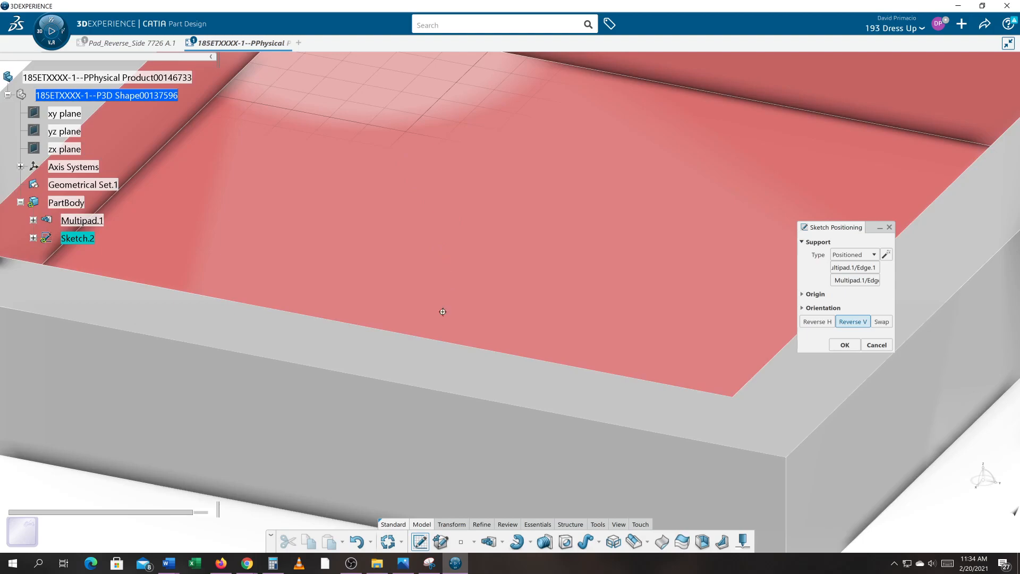
middle_drag(443, 312, 426, 222)
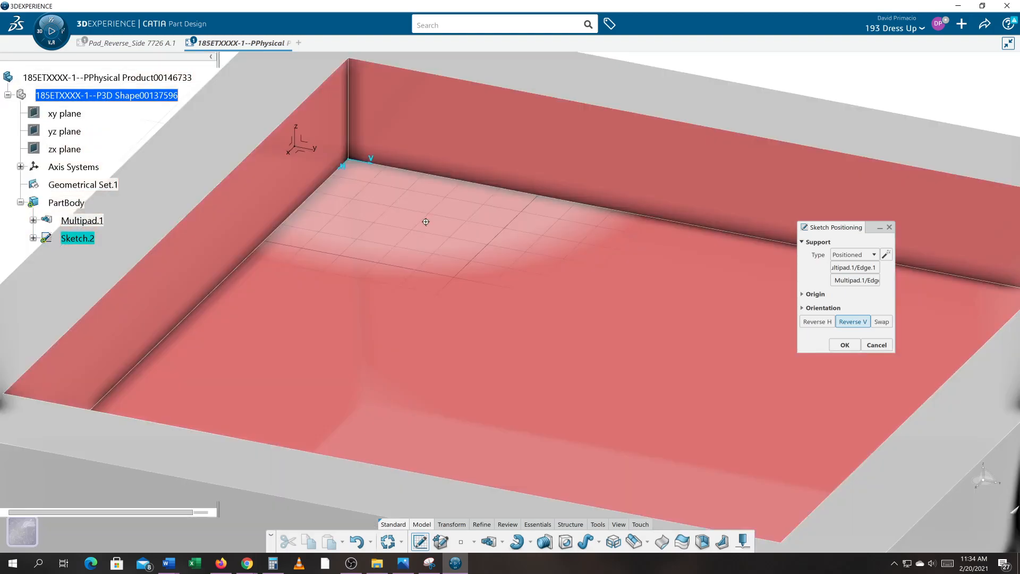
click(843, 346)
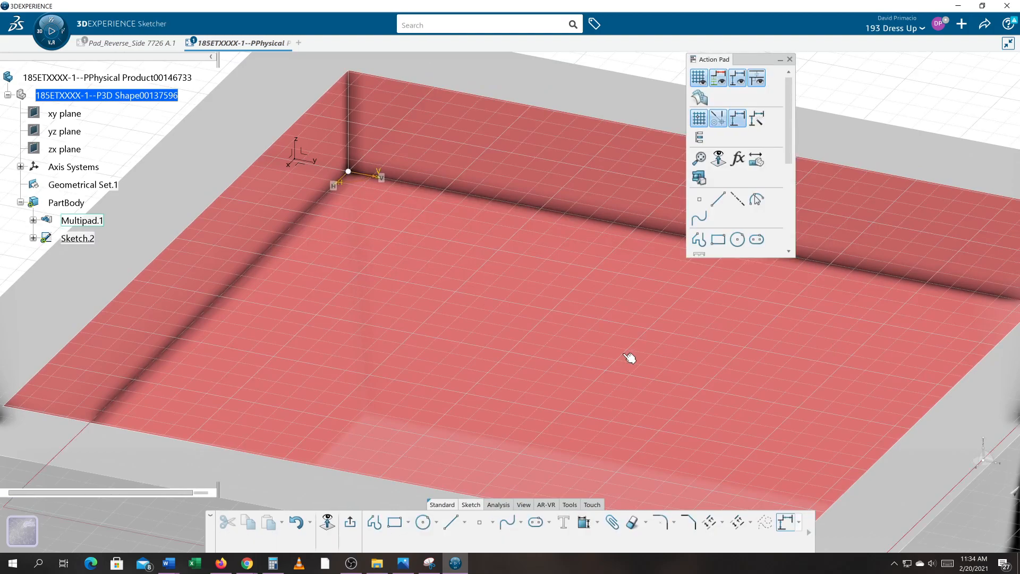
Sketch a wavy four-point spline across the recess floor, starting at H 0, V 2 in and ending near the opposite wall.
click(326, 526)
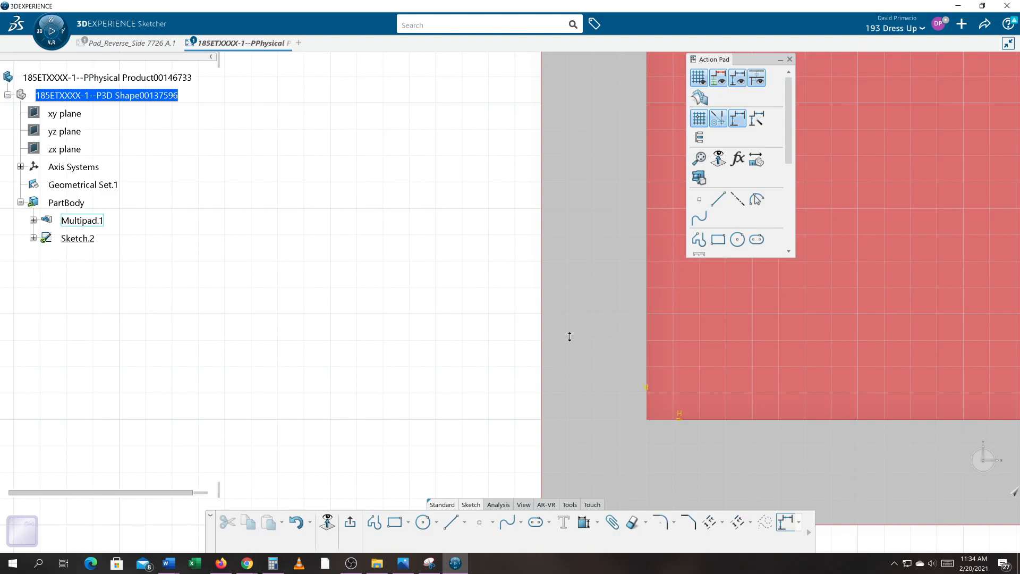
mouse_move(570, 337)
middle_down()
mouse_move(574, 401)
mouse_move(663, 360)
middle_up()
mouse_move(594, 398)
middle_down()
mouse_move(585, 391)
mouse_move(594, 376)
mouse_move(510, 301)
middle_up()
mouse_move(414, 356)
middle_down()
mouse_move(501, 392)
mouse_move(466, 383)
middle_up()
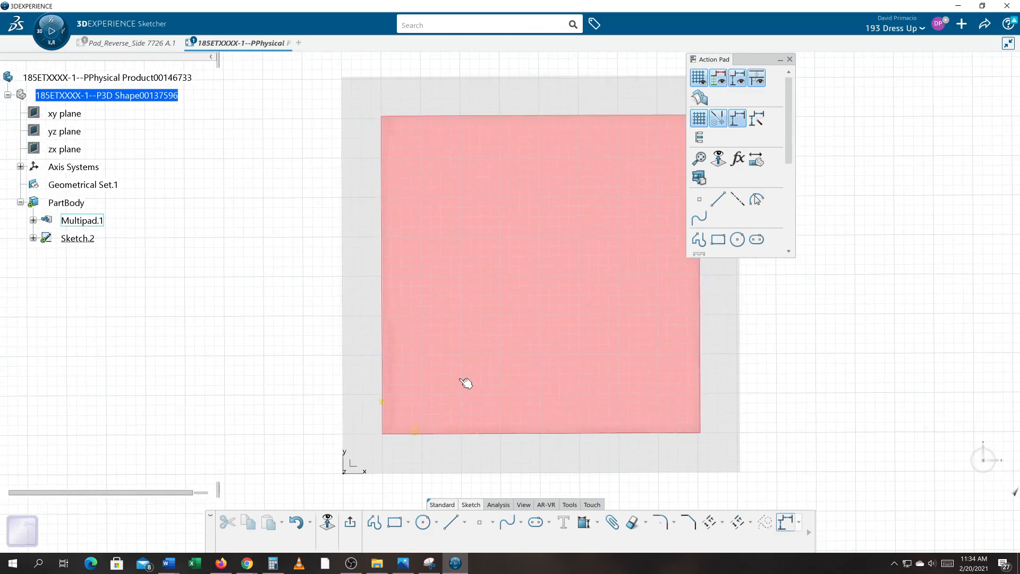
click(21, 180)
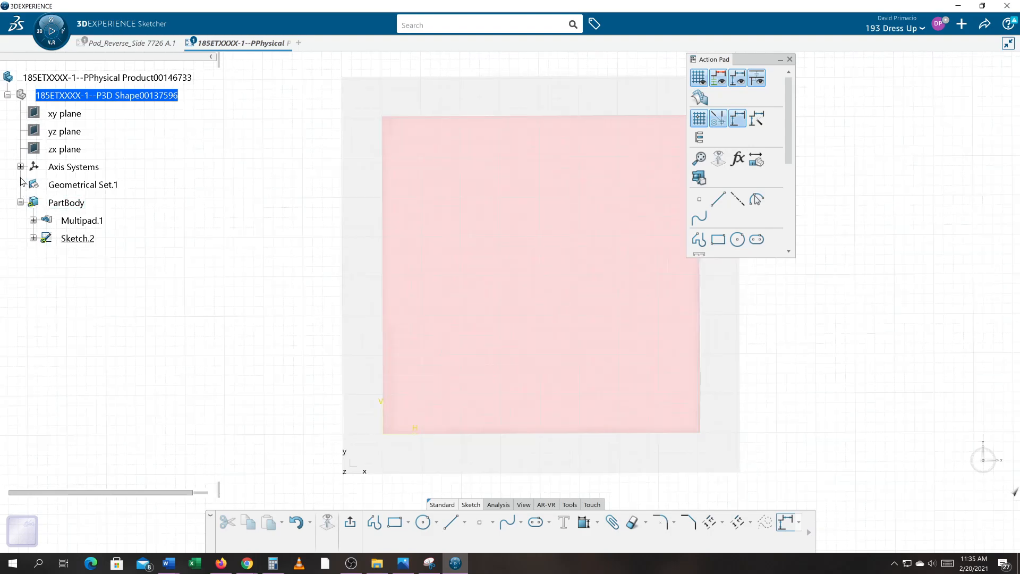
middle_drag(311, 396, 317, 366)
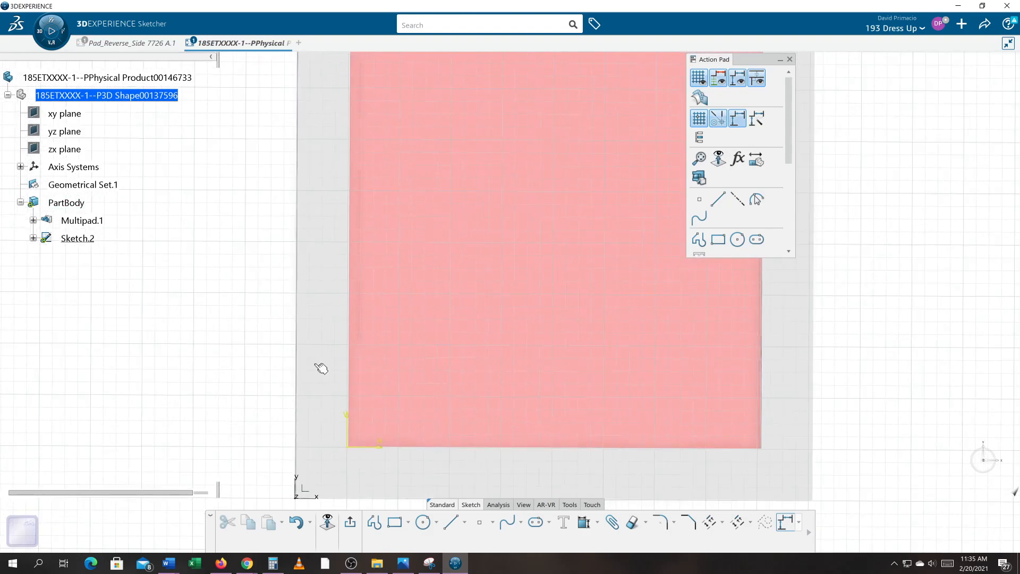
middle_click(315, 367)
middle_drag(390, 378, 288, 442)
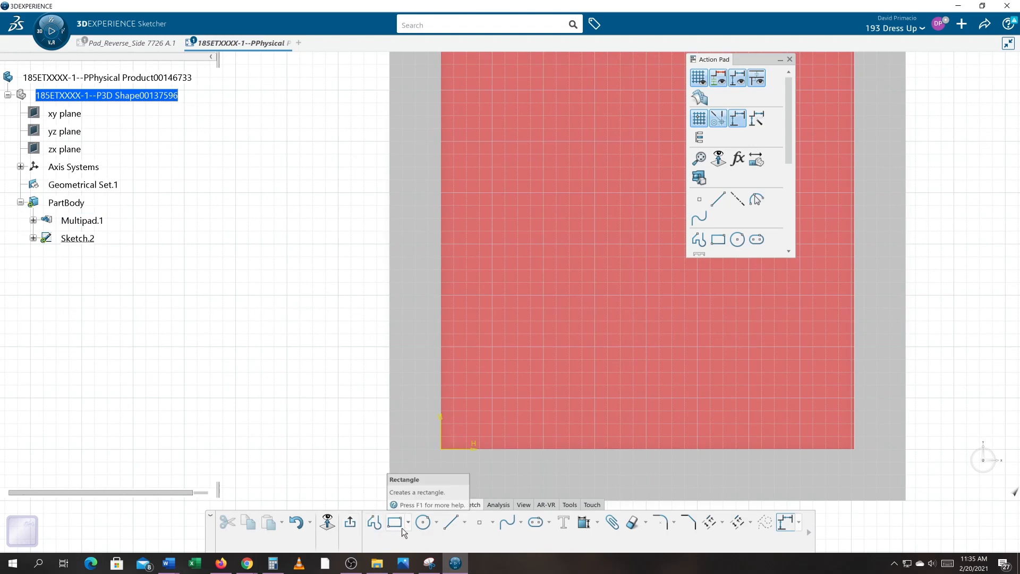
click(507, 523)
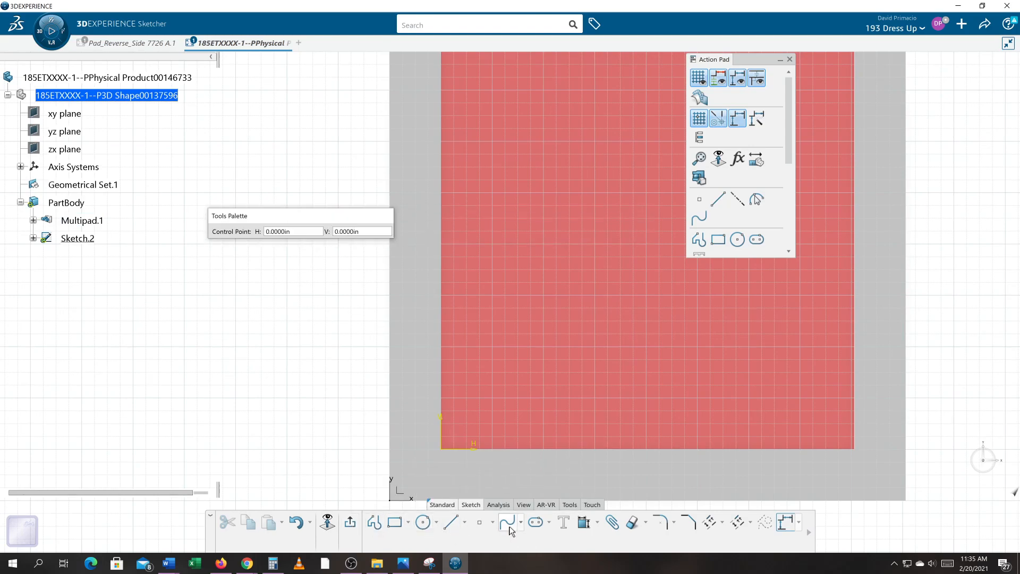
click(442, 346)
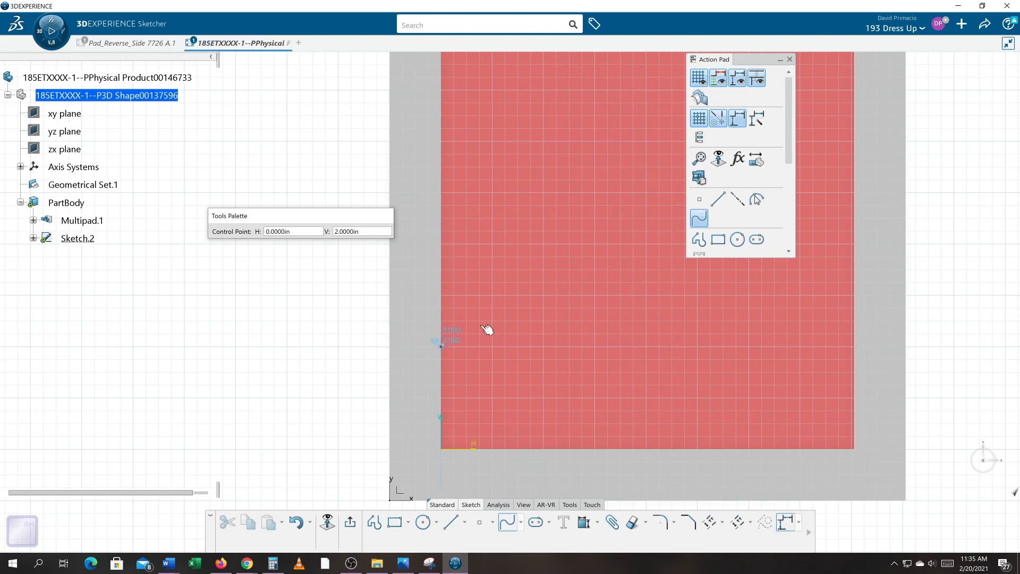
click(543, 295)
click(723, 320)
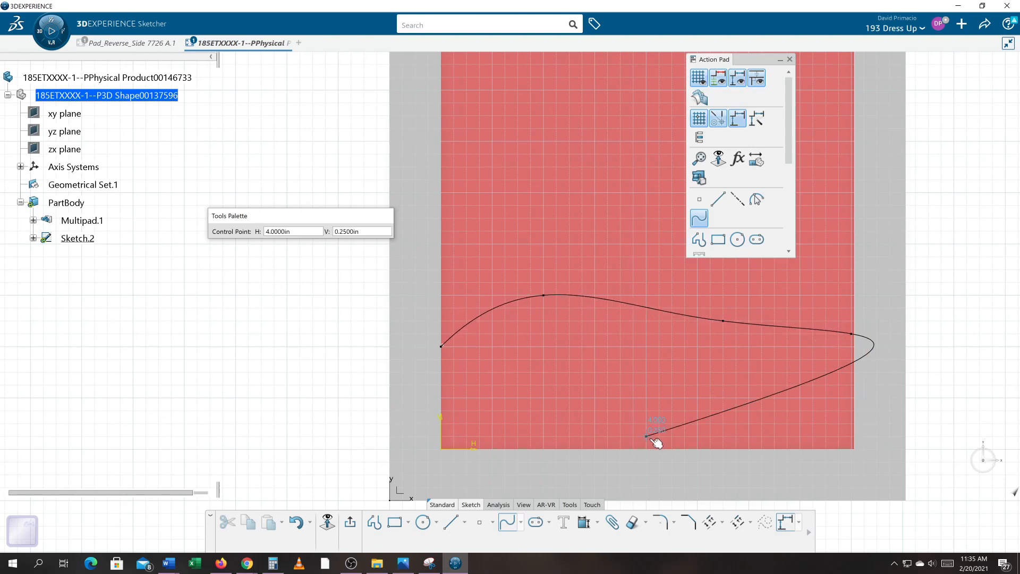
key(Escape)
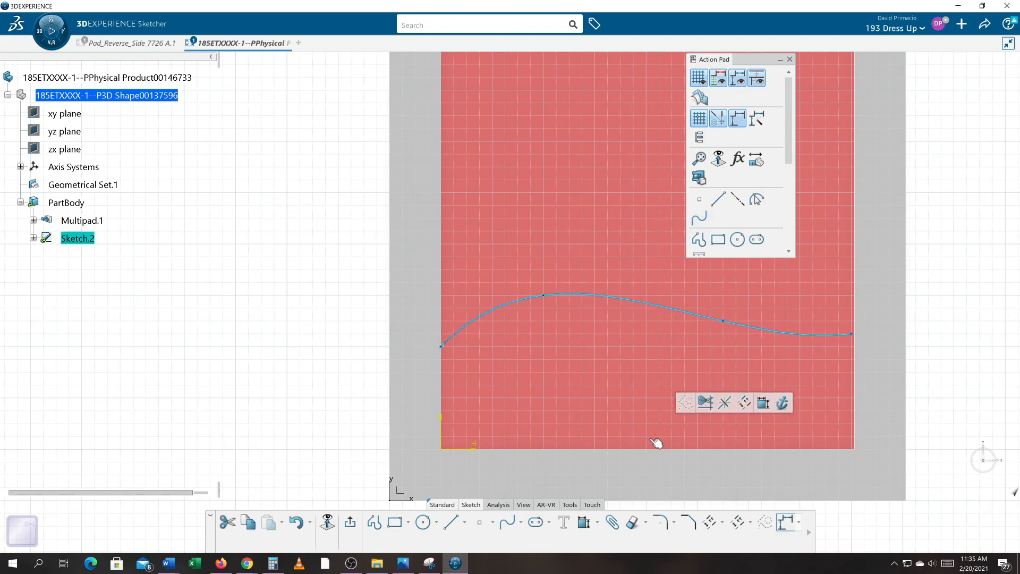
click(631, 426)
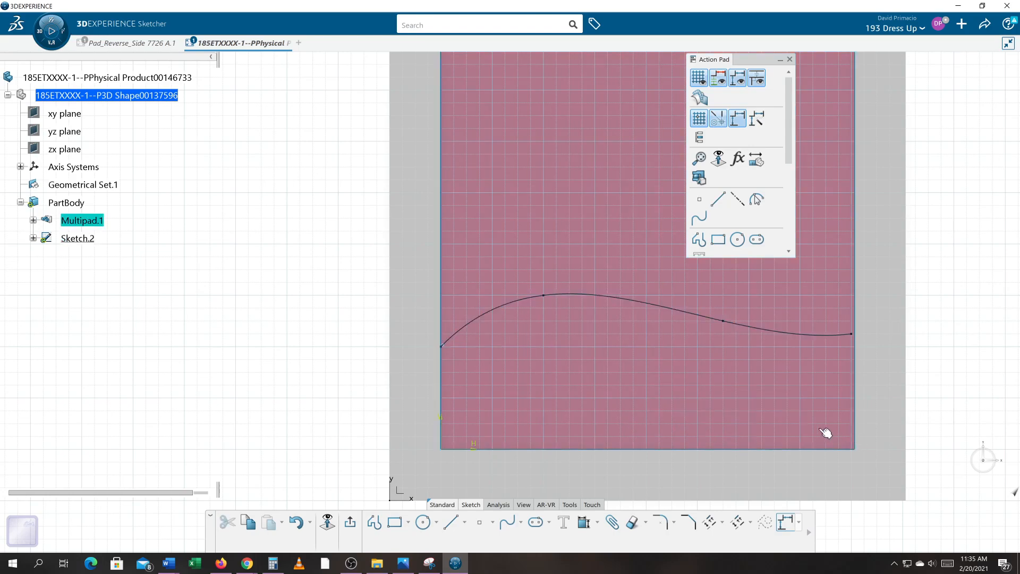
Exit the spline sketch and show the whole part in isometric view.
middle_drag(983, 436, 969, 437)
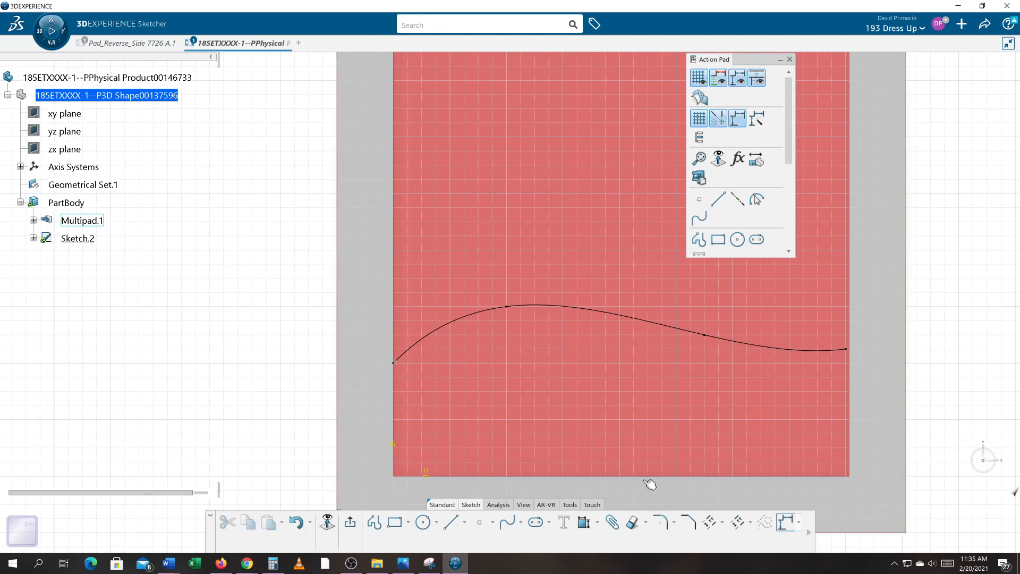
click(356, 522)
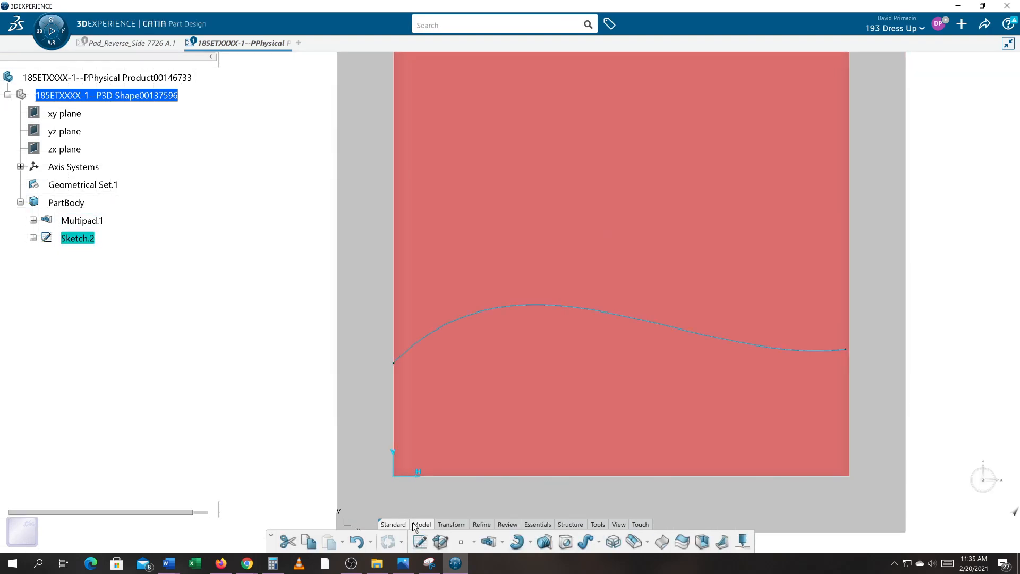
click(619, 525)
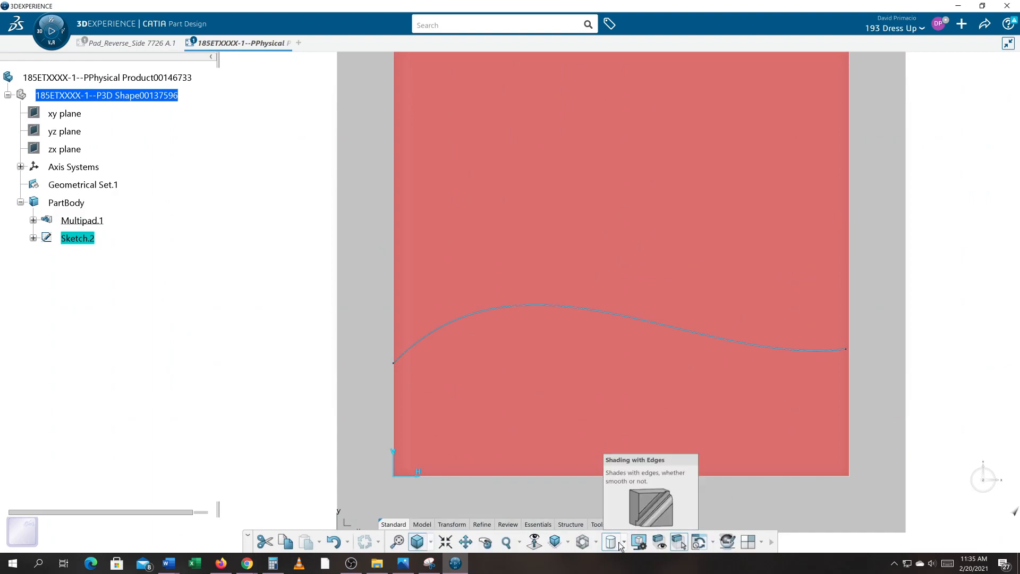
click(624, 543)
click(595, 545)
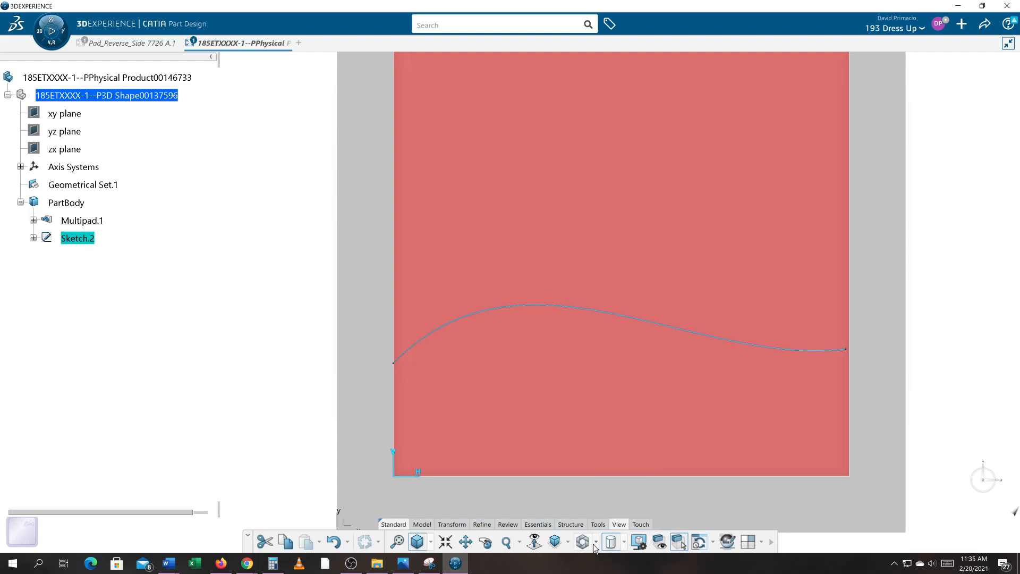
click(557, 542)
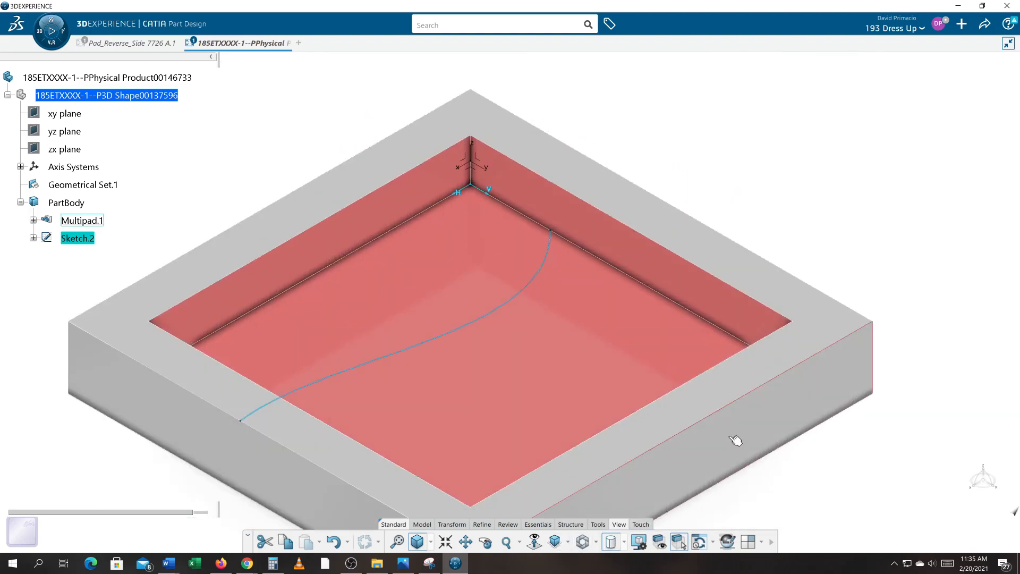
click(840, 452)
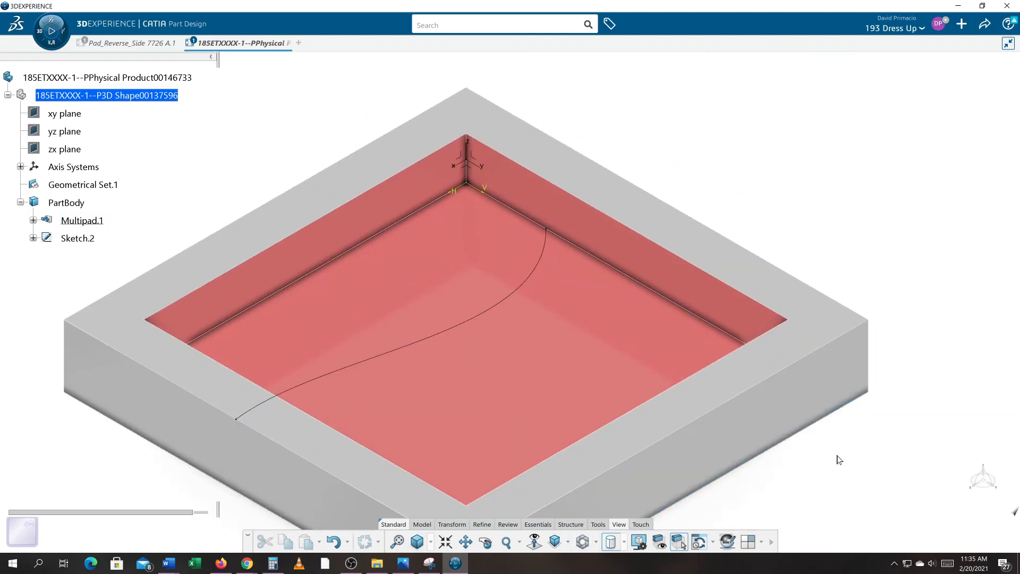
middle_drag(842, 394, 846, 418)
mouse_move(783, 429)
middle_down()
mouse_move(803, 402)
mouse_move(777, 440)
middle_up()
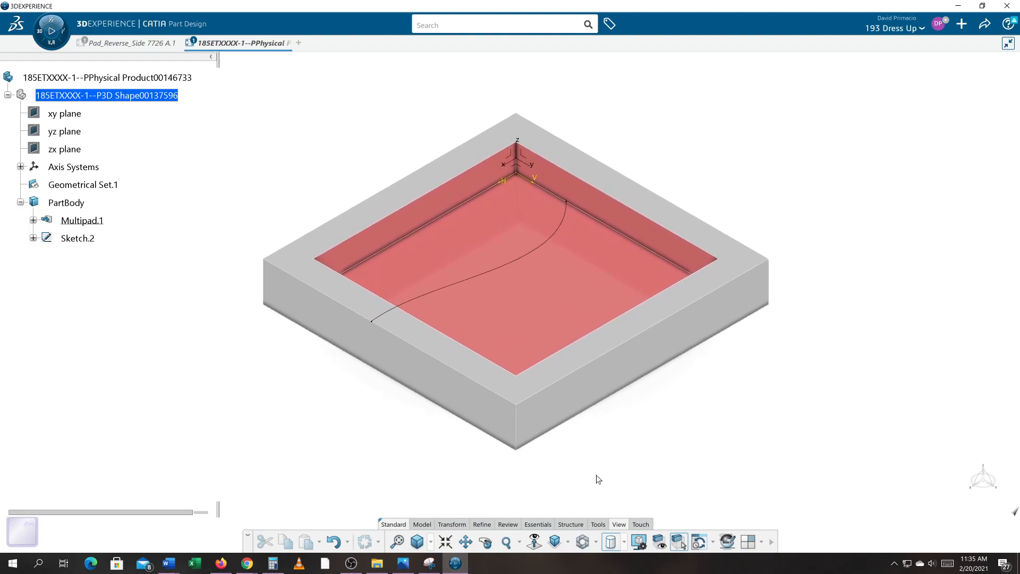
click(432, 525)
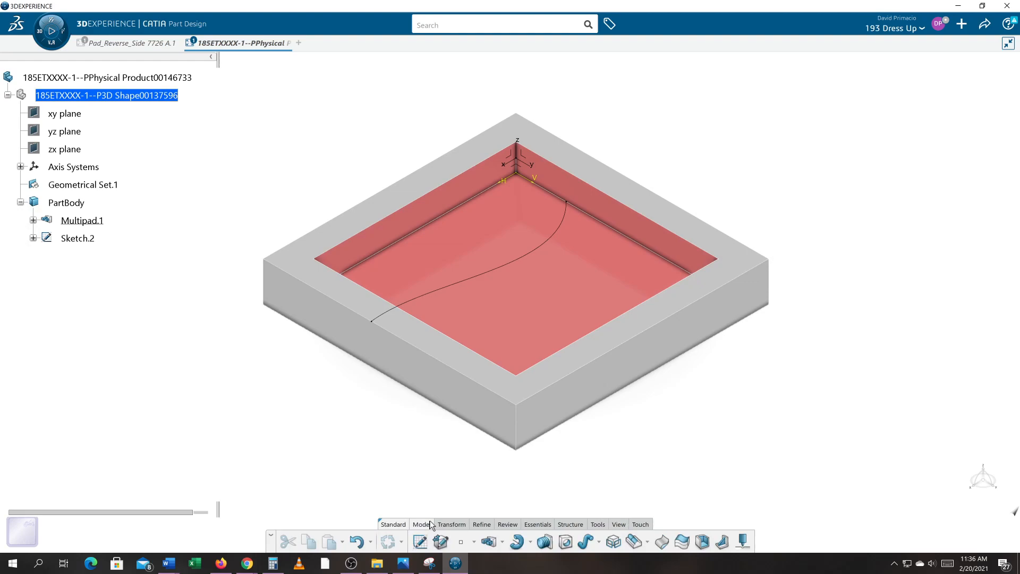
Pad the open spline sketch to form a raised area filling one side of the recess up to its walls.
click(502, 542)
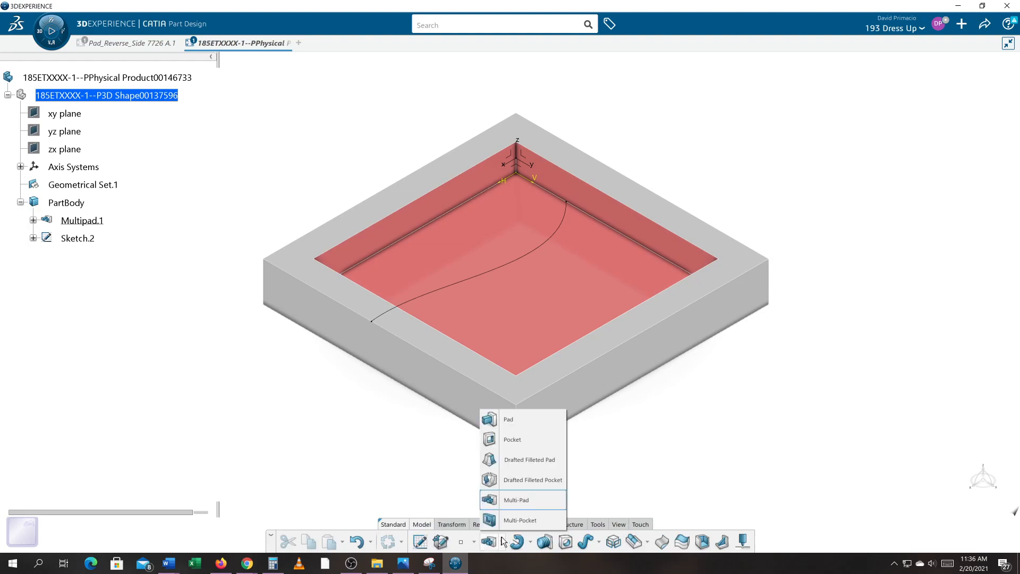
click(520, 425)
click(453, 290)
click(715, 278)
middle_drag(725, 474, 503, 429)
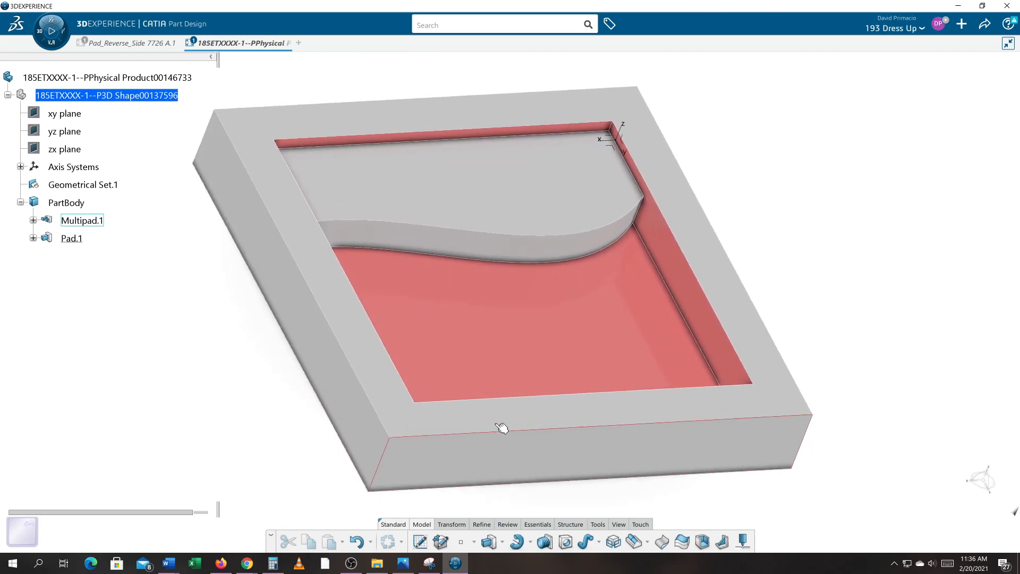
middle_drag(510, 308, 469, 358)
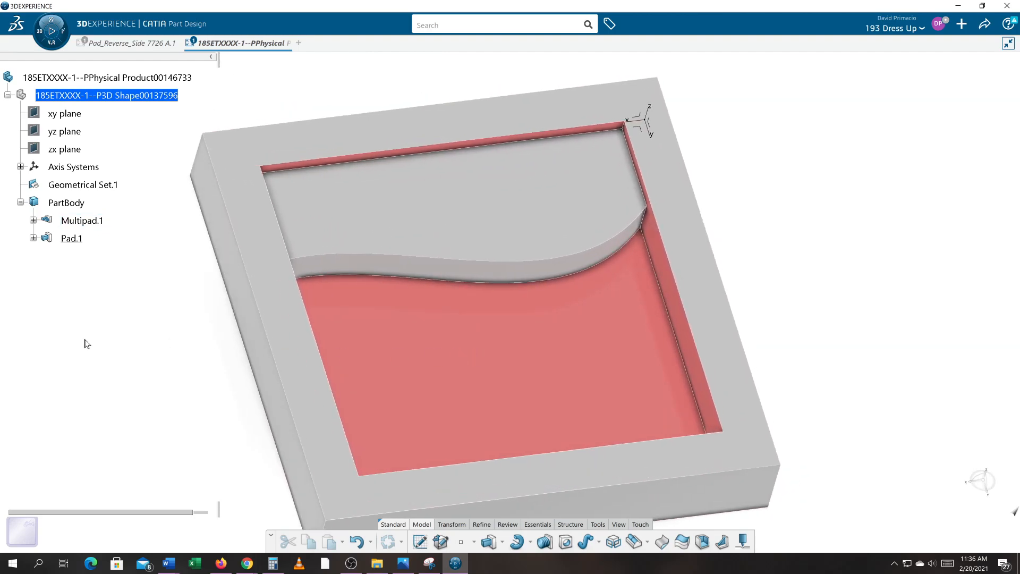
Open the pad's spline sketch, examine the spline's status with Sketch Analysis, and exit the sketch.
click(33, 238)
double_click(77, 256)
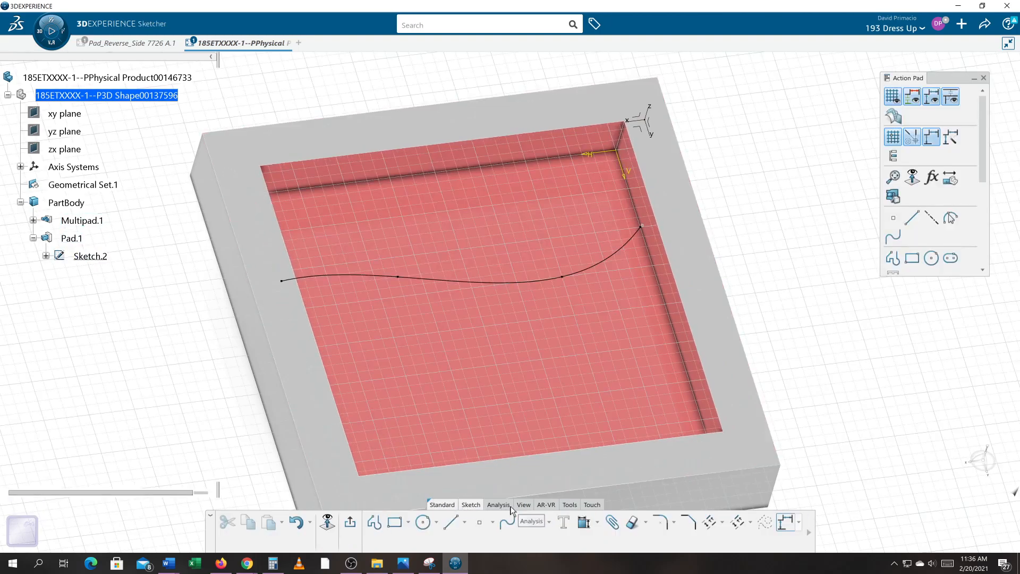
click(504, 508)
click(558, 523)
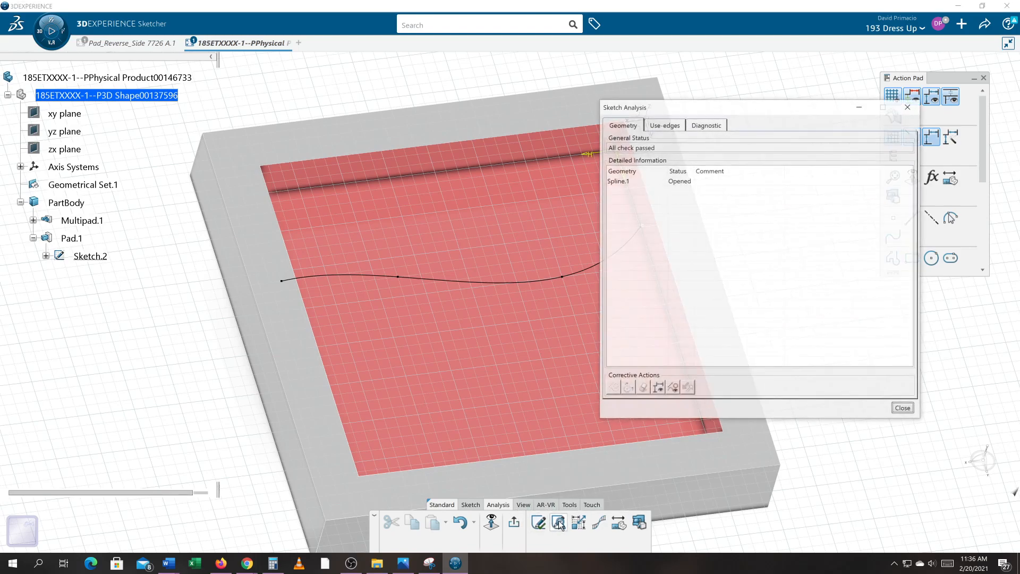
click(669, 182)
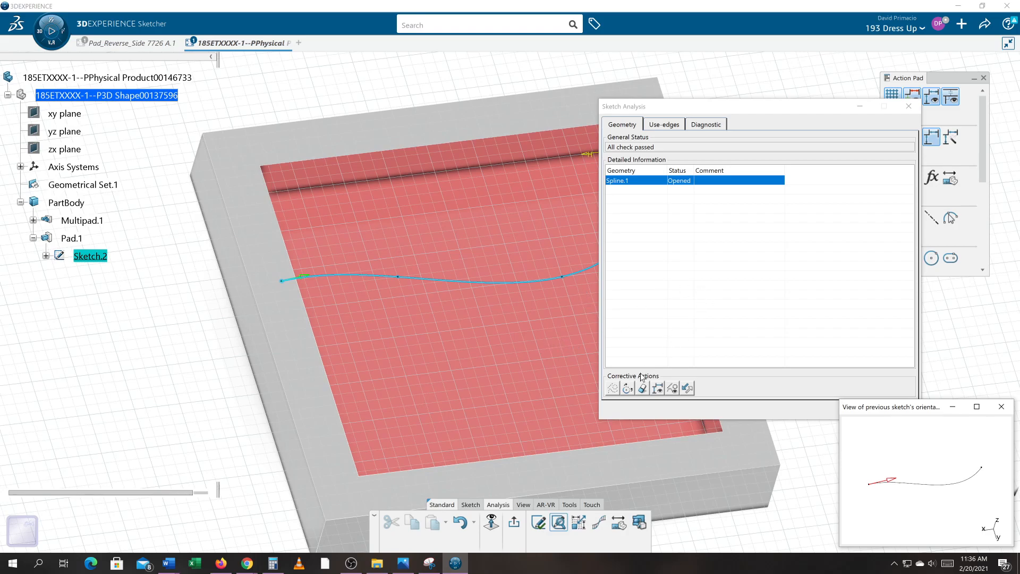
click(492, 522)
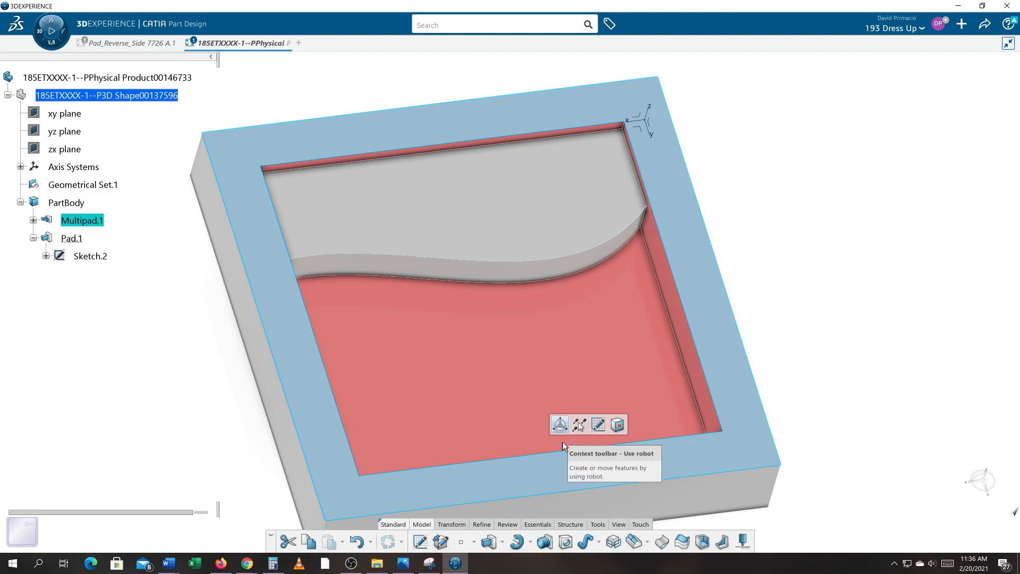
Open the frame's base sketch and link its X-side length by formula to the other 10.0625 in side dimension.
ctrl+middle_drag(267, 411, 254, 353)
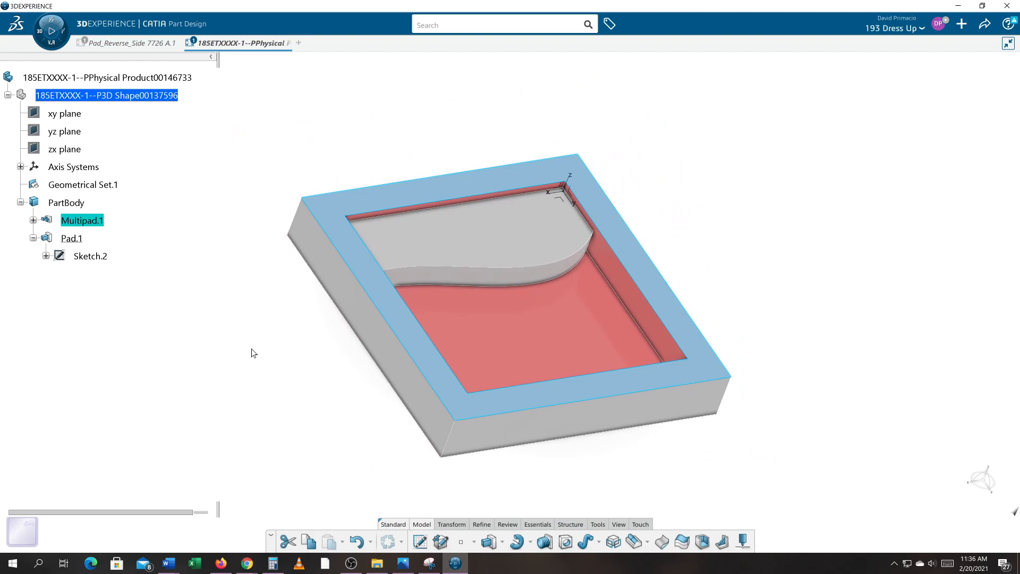
click(33, 220)
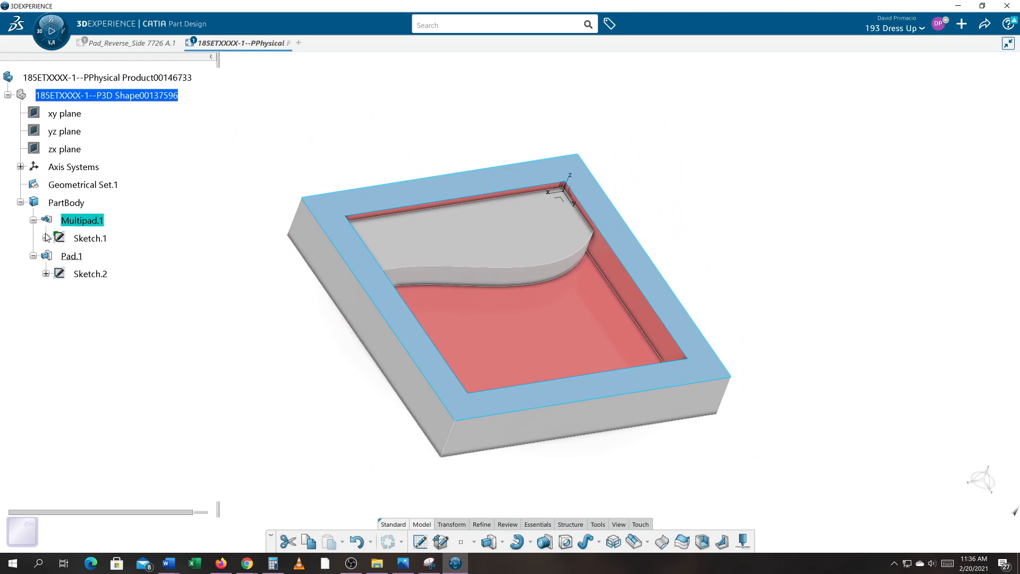
double_click(90, 240)
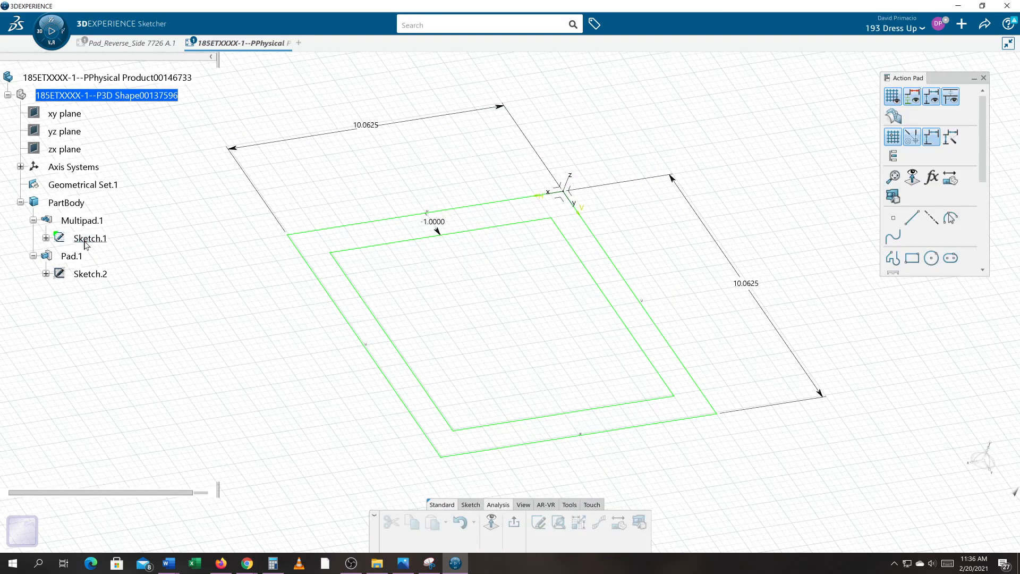
double_click(359, 128)
text(=)
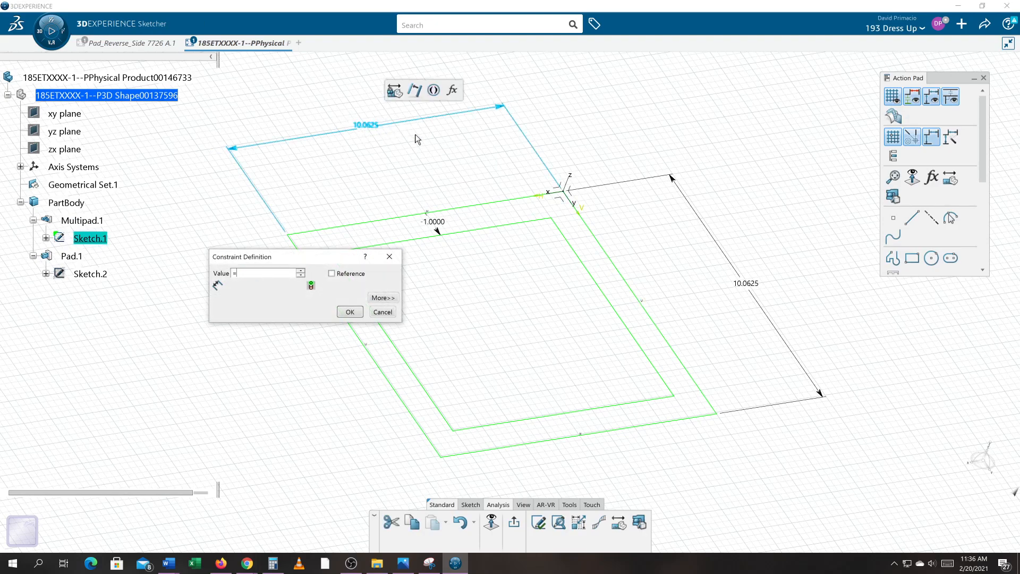
click(742, 287)
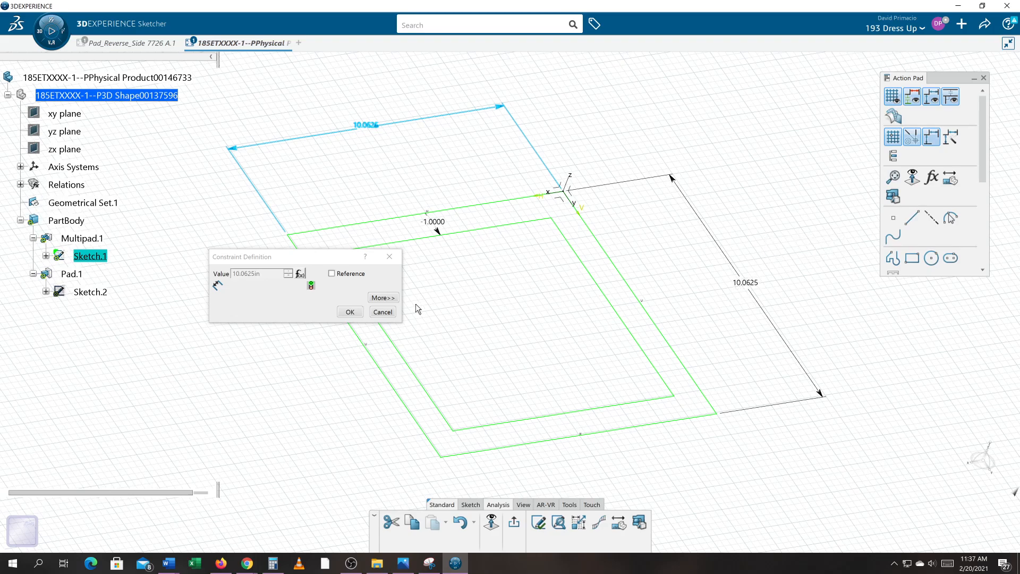
click(351, 312)
Resize the square frame to 20 in through its driving side dimension and exit the sketch.
double_click(739, 289)
text(20)
key(Return)
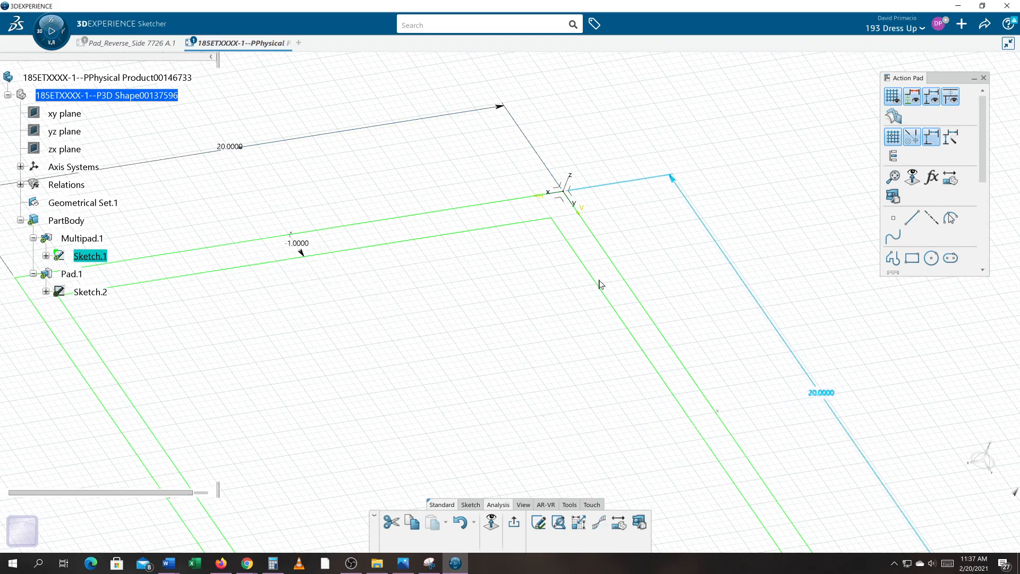
middle_drag(581, 260, 563, 317)
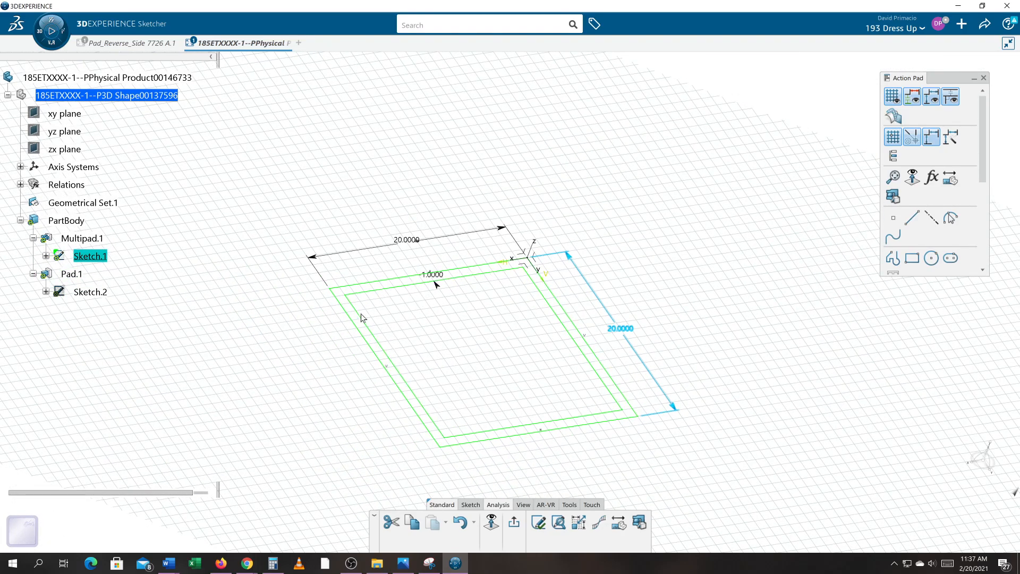
click(514, 522)
click(597, 461)
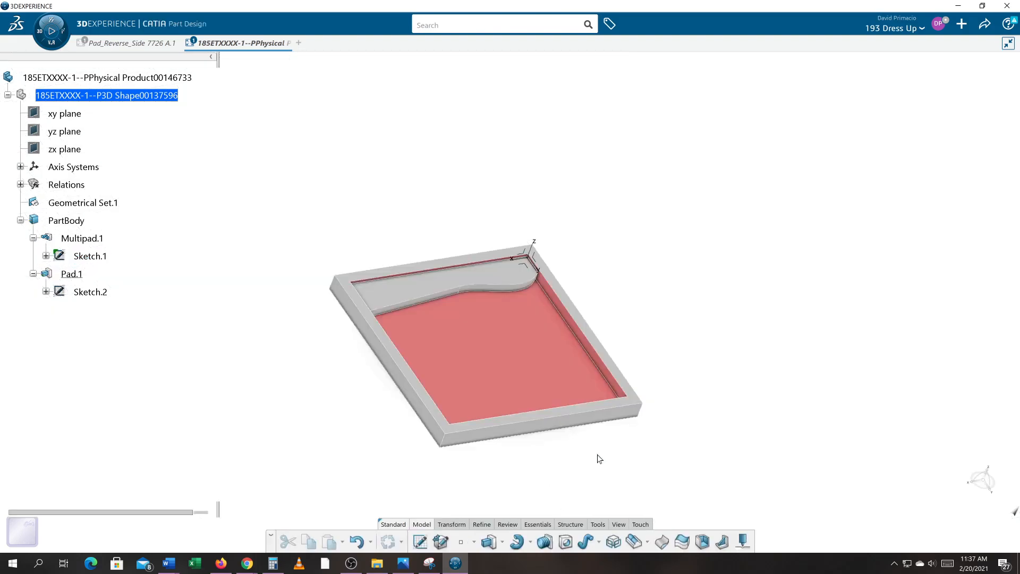
Examine how the raised area's curved wall extends to meet the recess walls of the resized frame.
middle_drag(614, 427, 519, 391)
middle_drag(556, 450, 467, 301)
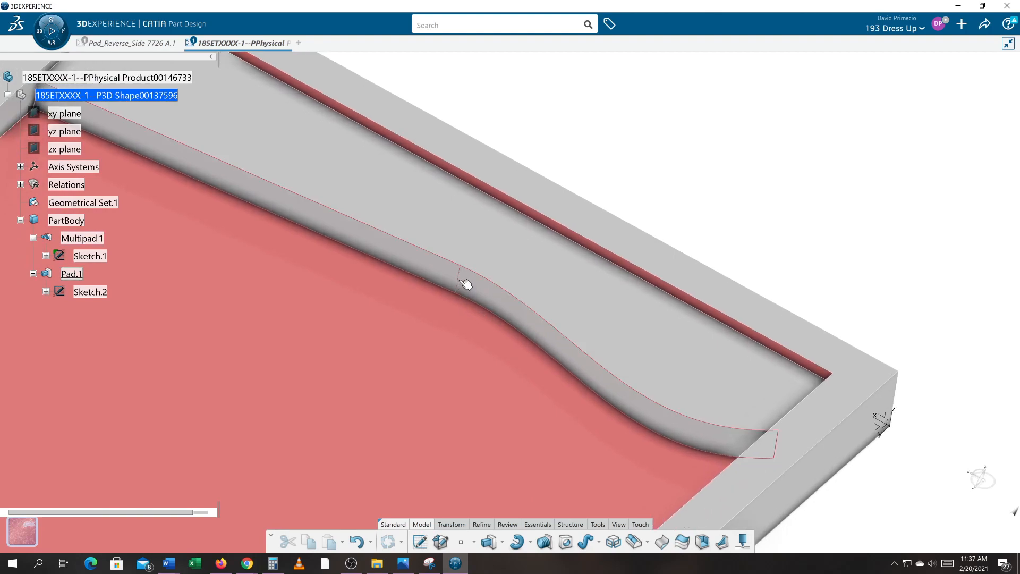
click(467, 285)
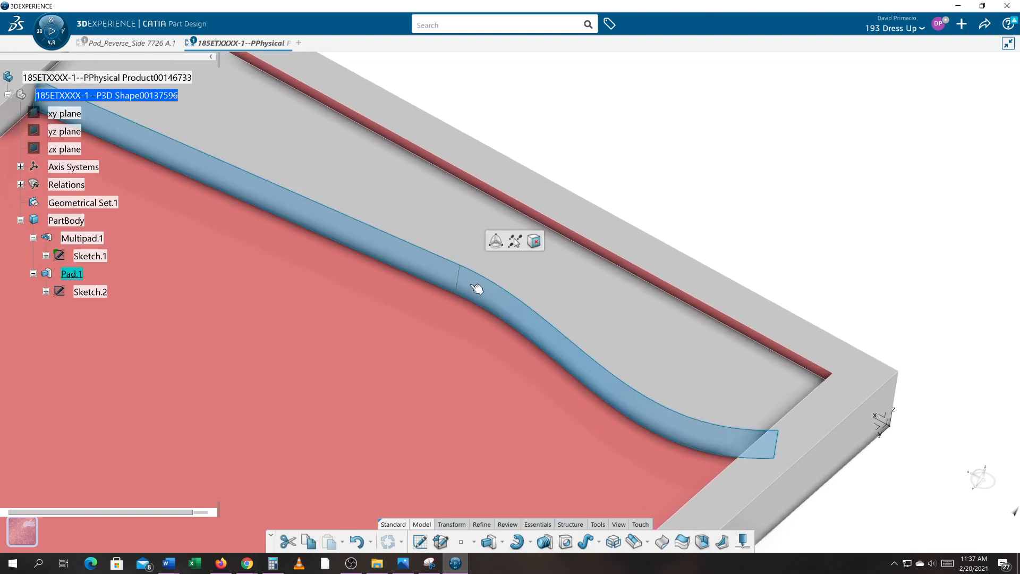
middle_drag(478, 353, 433, 342)
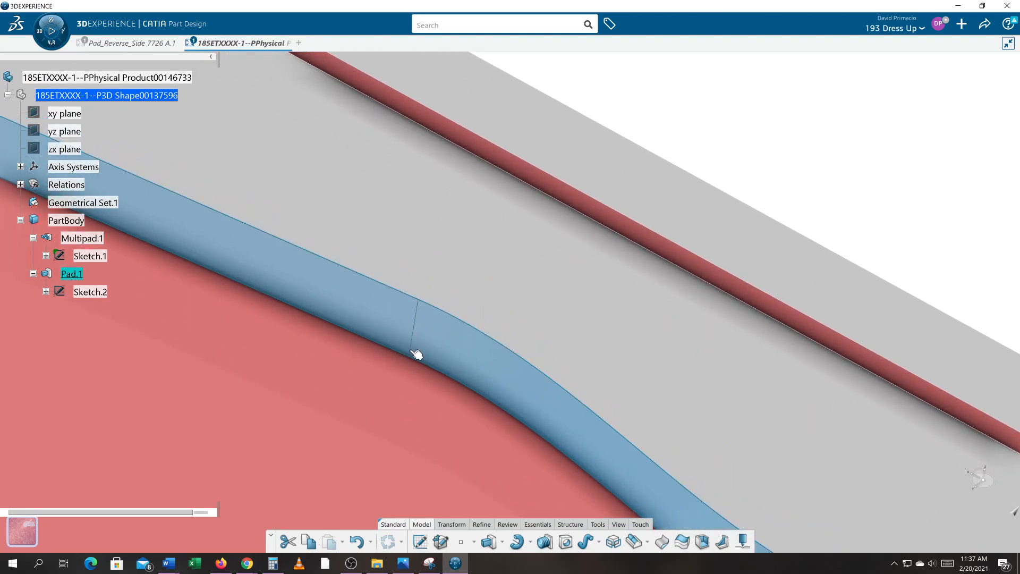
middle_drag(480, 380, 562, 413)
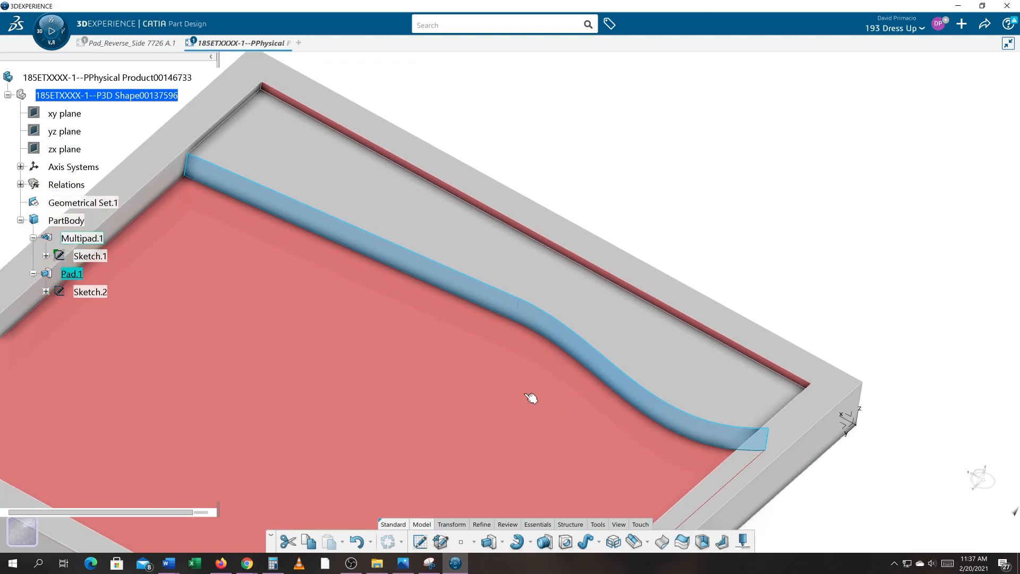
middle_drag(558, 359, 592, 358)
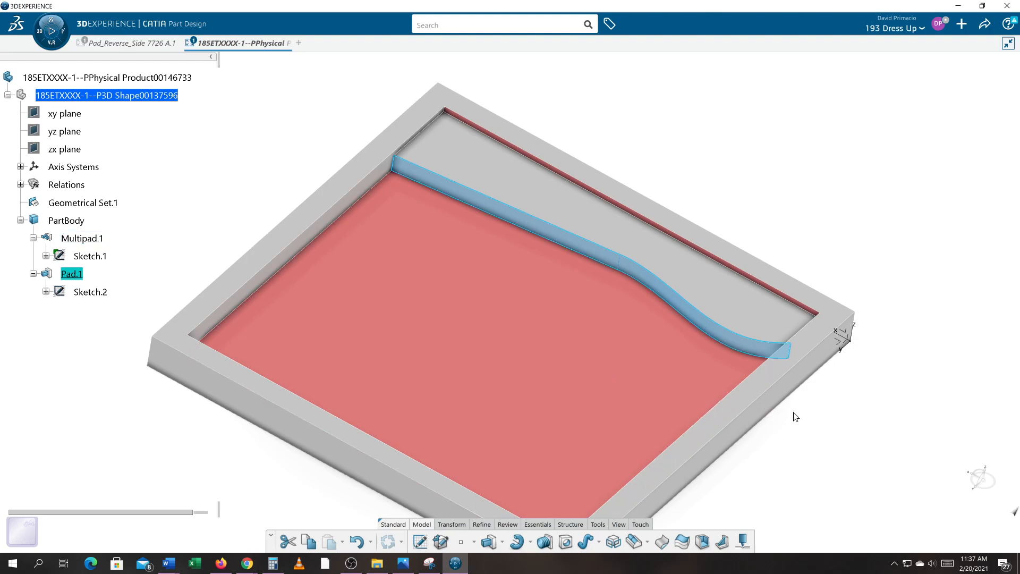
click(843, 411)
middle_drag(863, 412, 835, 409)
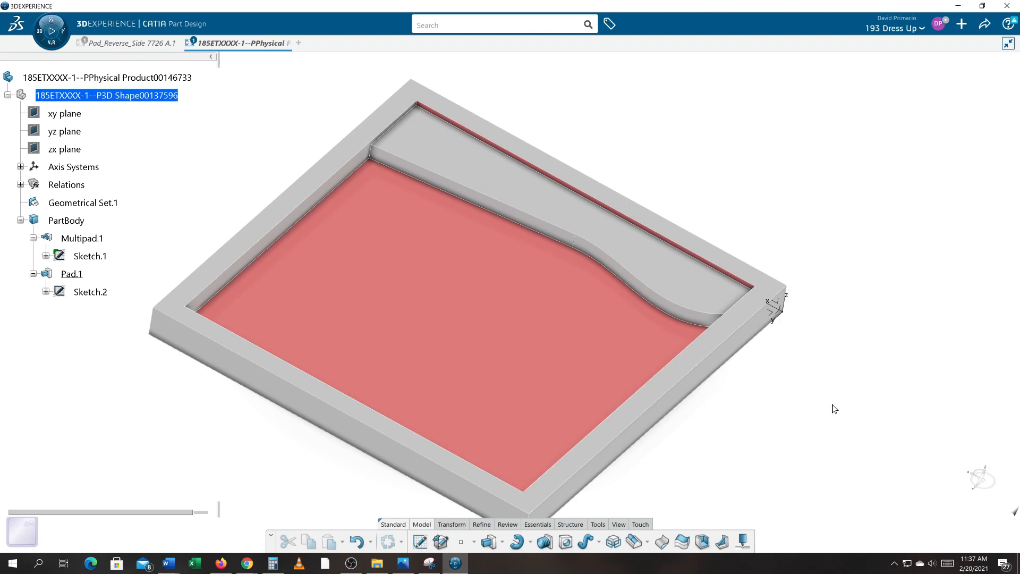
Undo the frame's resize to 20 in and exit the base sketch.
click(358, 542)
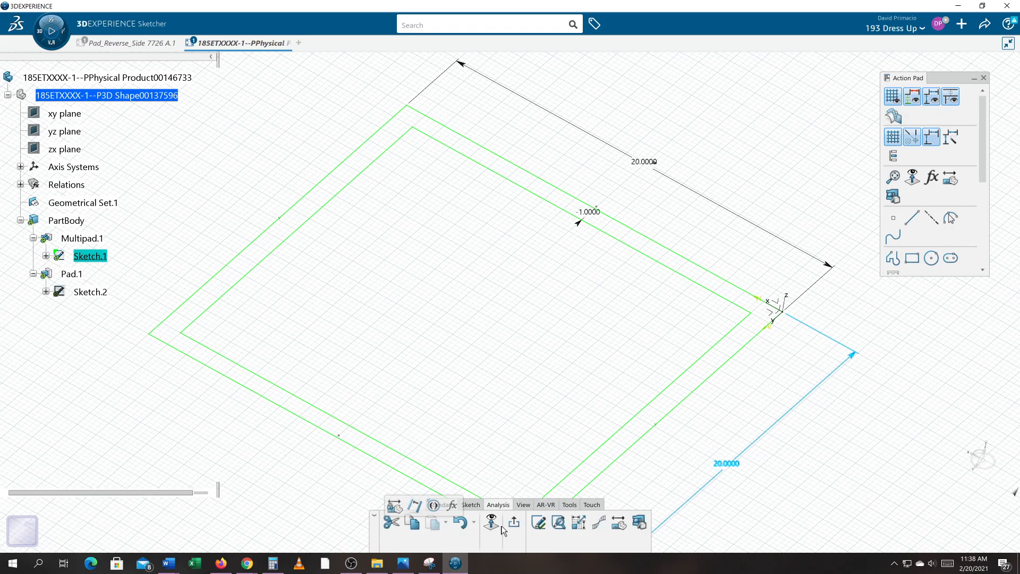
click(468, 524)
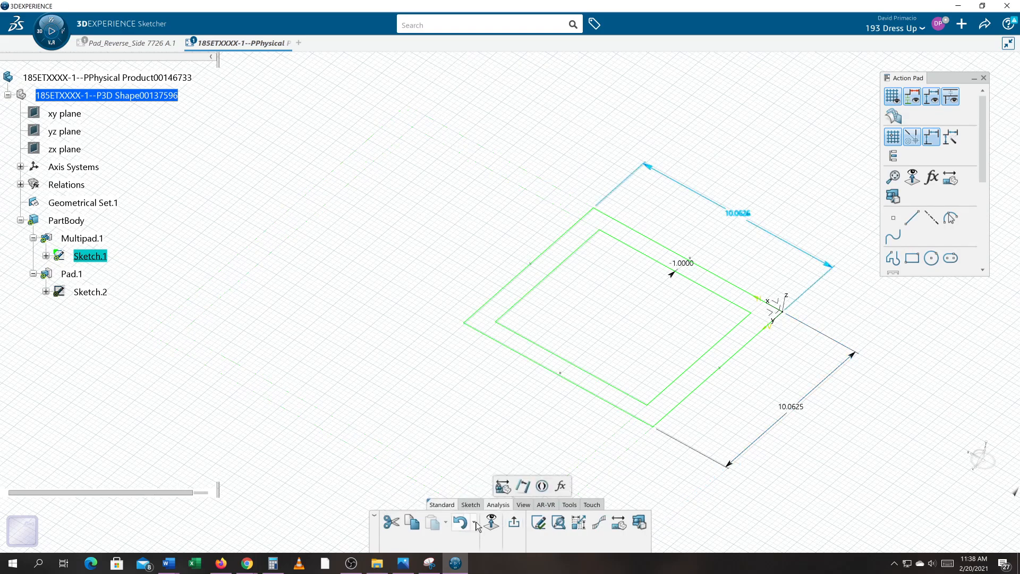
click(511, 522)
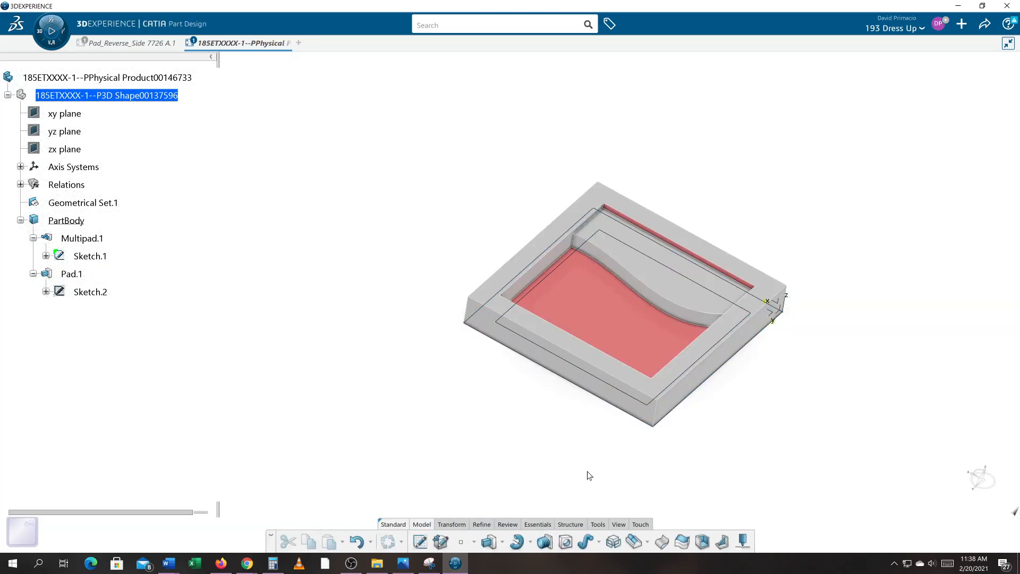
Hide the frame's base sketch.
middle_drag(662, 462, 654, 407)
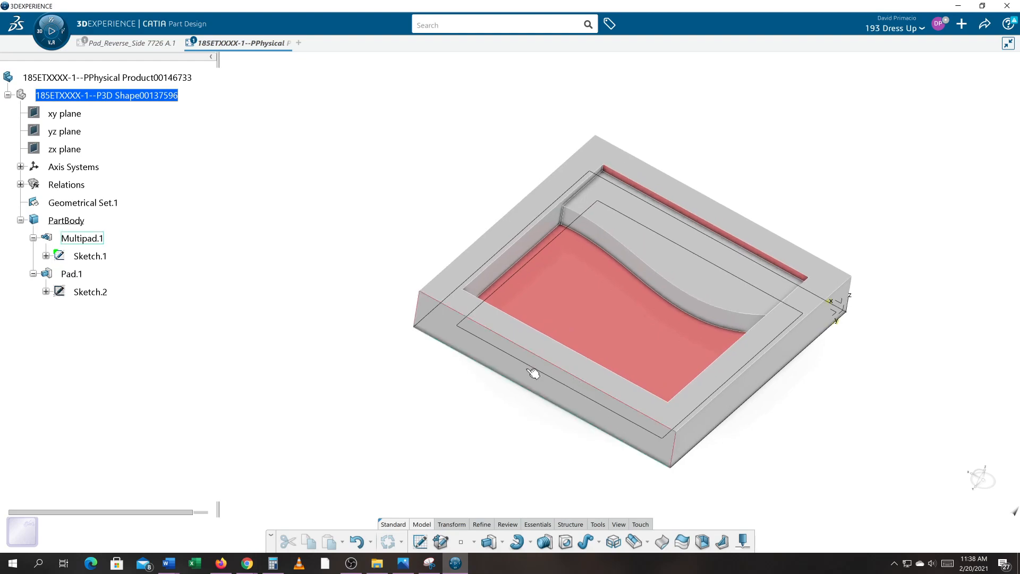
right_click(99, 254)
click(112, 275)
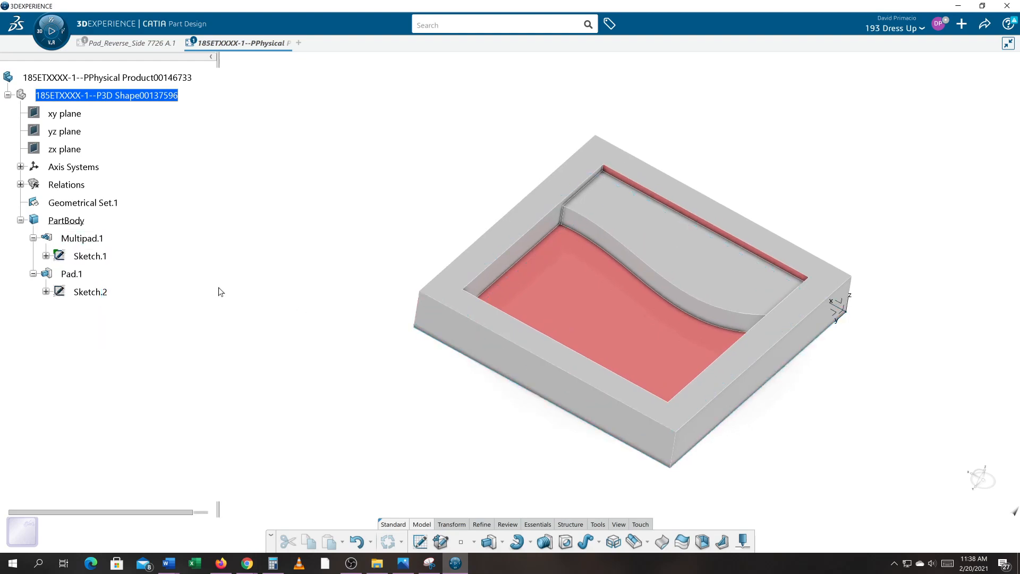
Inspect where the raised area's curved wall meets the recess wall and open its spline sketch for editing.
scroll(282, 293, up, 10)
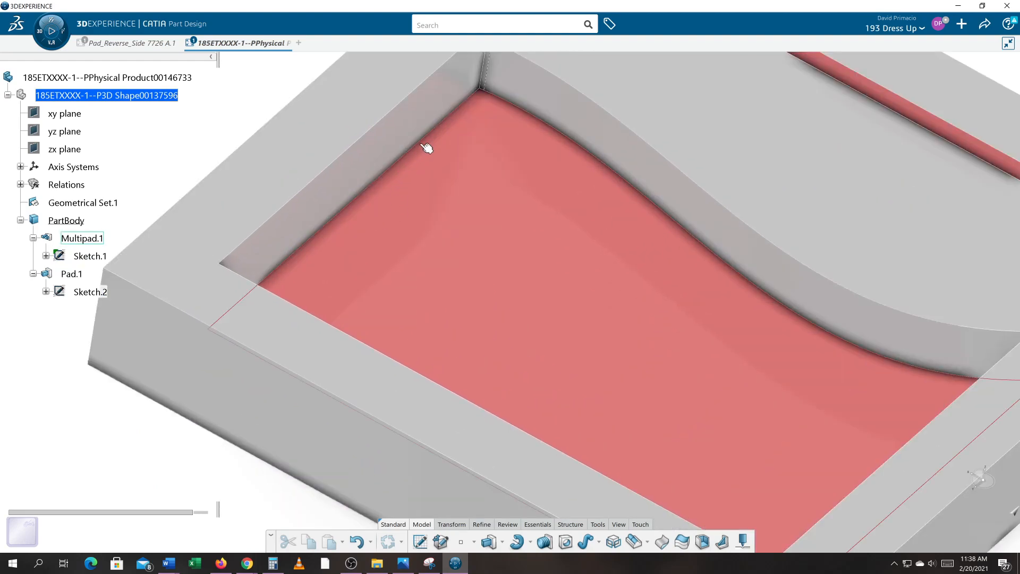
middle_drag(498, 124, 423, 235)
click(406, 189)
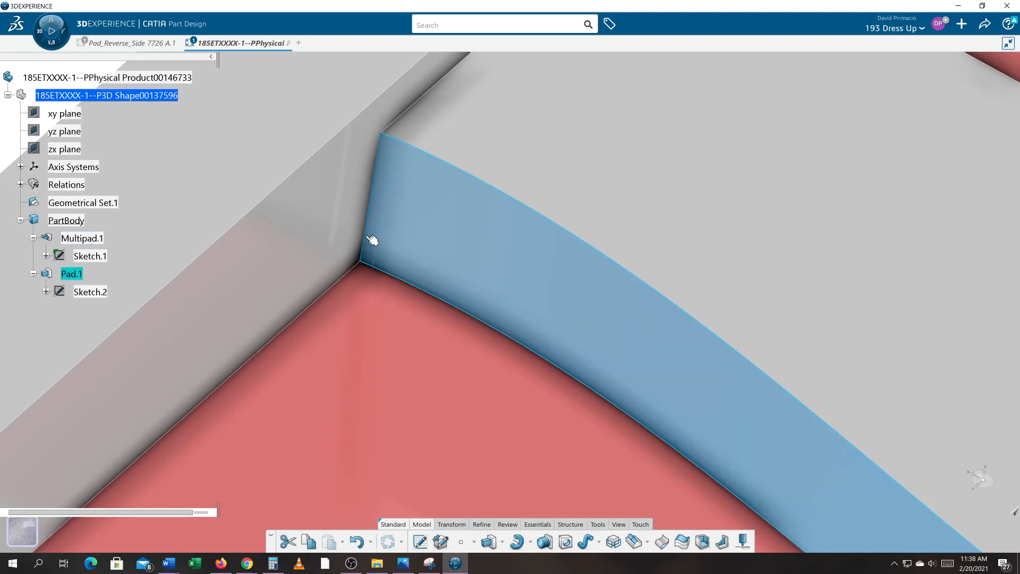
middle_drag(407, 278, 414, 336)
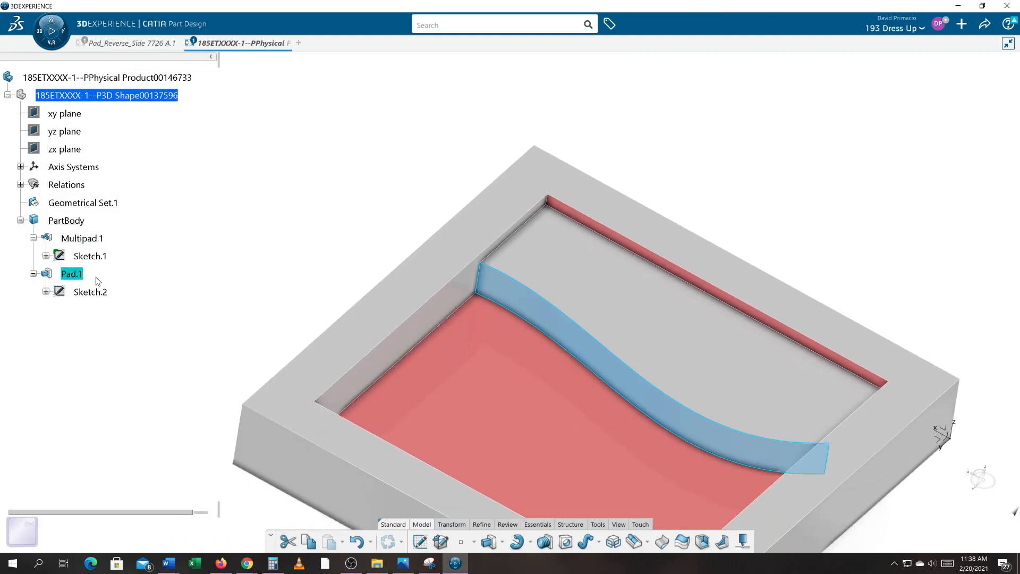
double_click(106, 298)
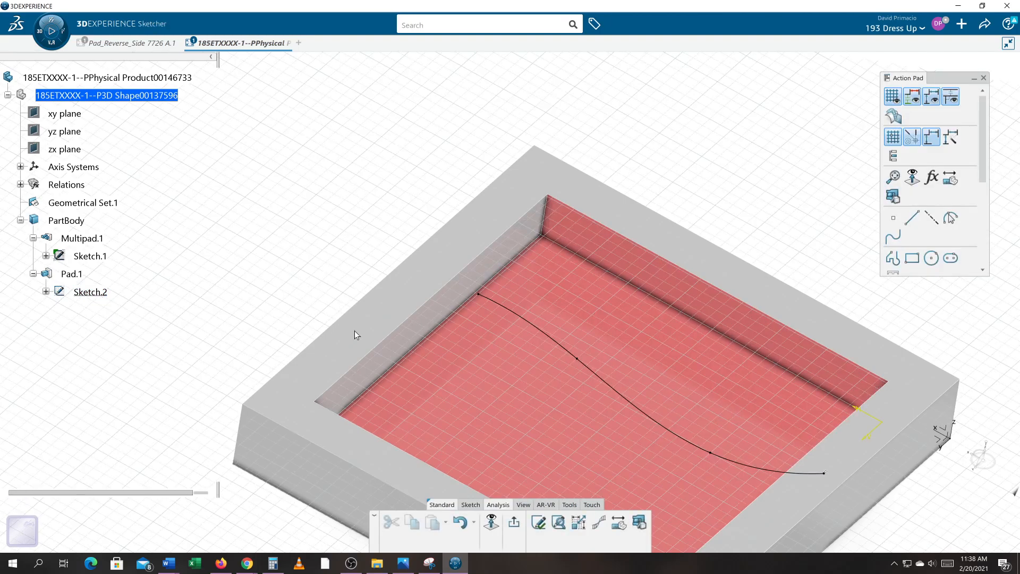
scroll(469, 351, up, 5)
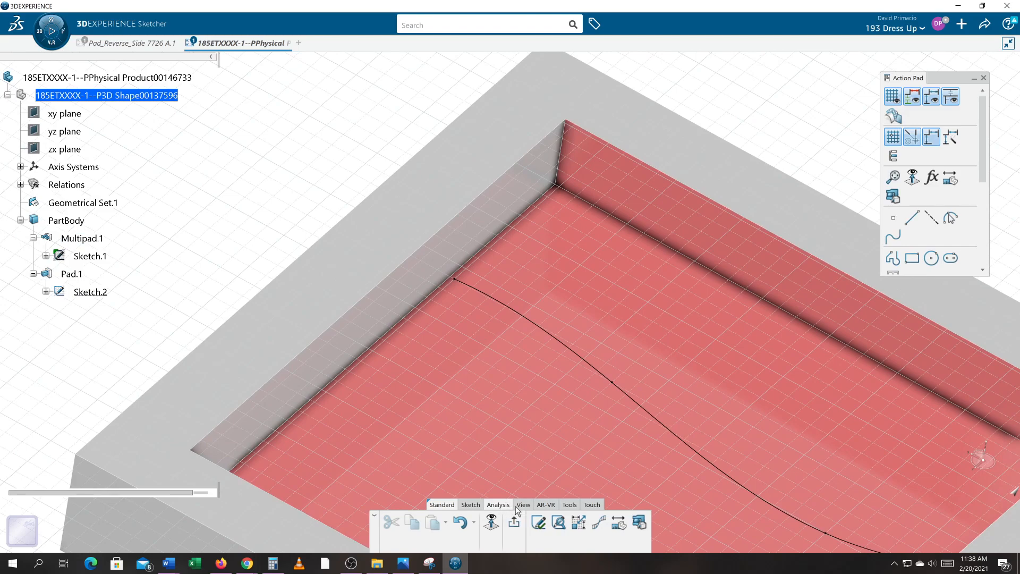
Hide the sketch grid and apply a contact constraint between the spline's unattached end point and the adjacent recess wall edge.
click(482, 507)
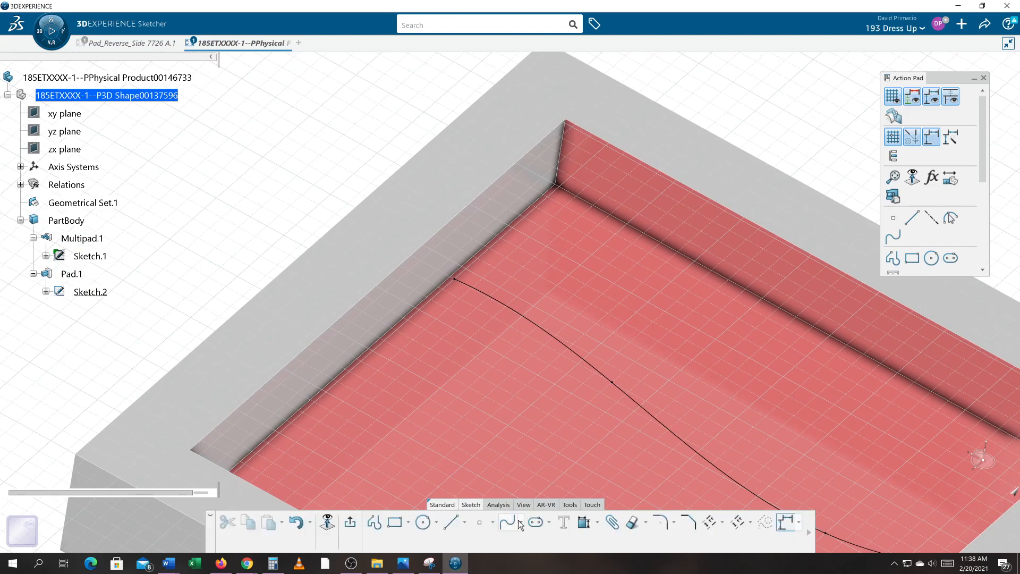
click(598, 523)
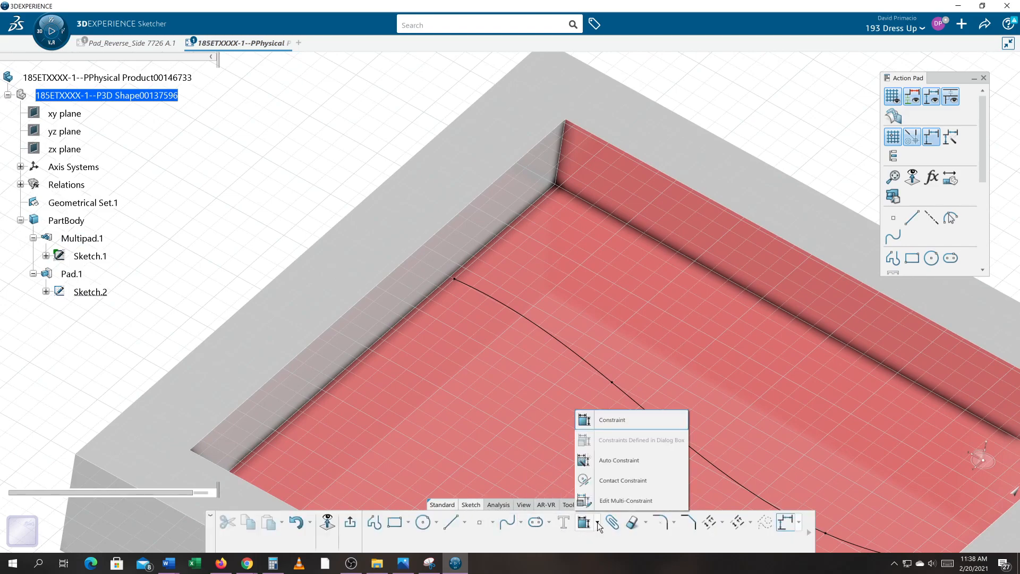
click(603, 483)
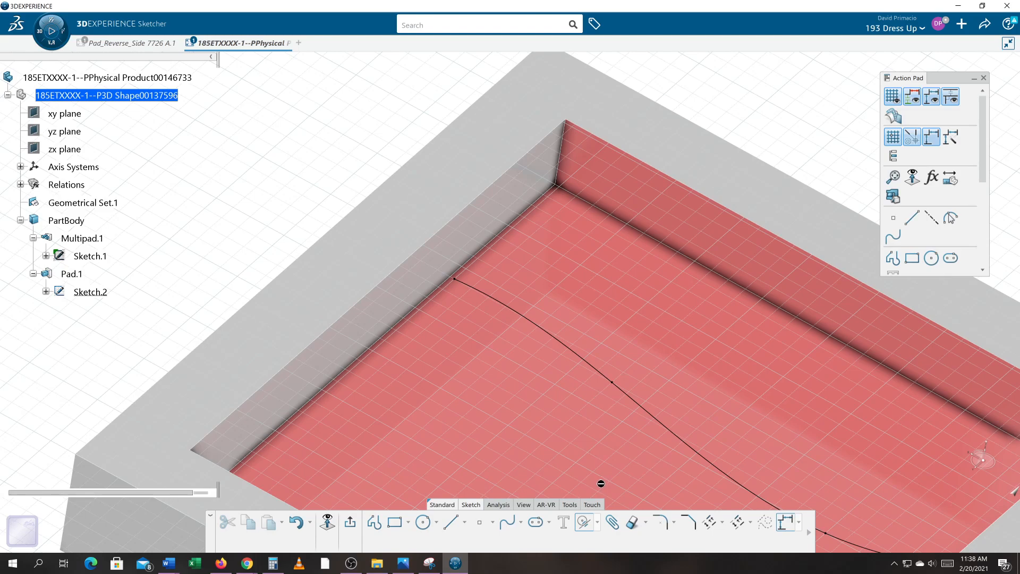
double_click(455, 279)
mouse_move(448, 361)
middle_down()
mouse_move(466, 330)
mouse_move(437, 331)
mouse_move(525, 358)
middle_up()
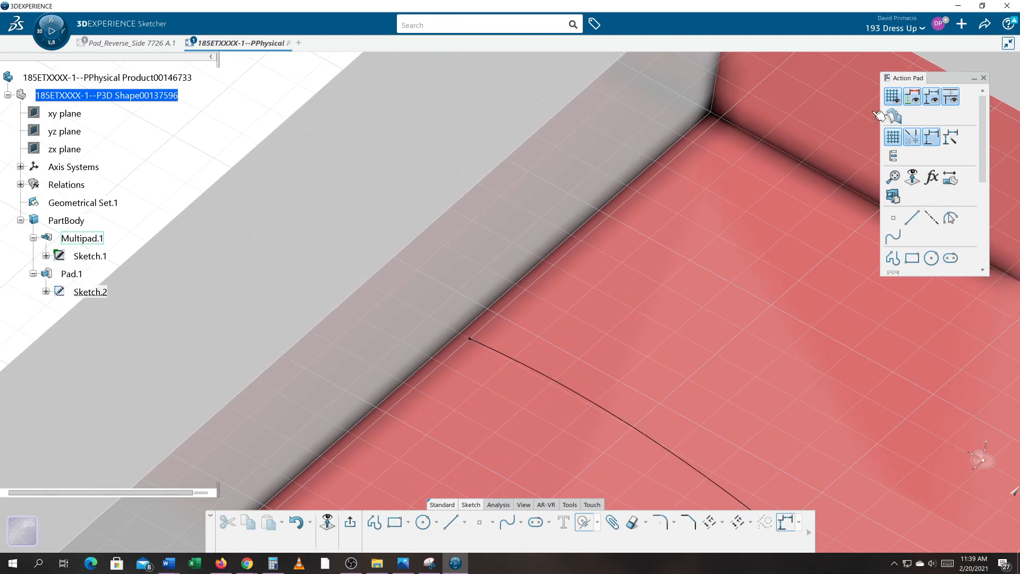
click(893, 96)
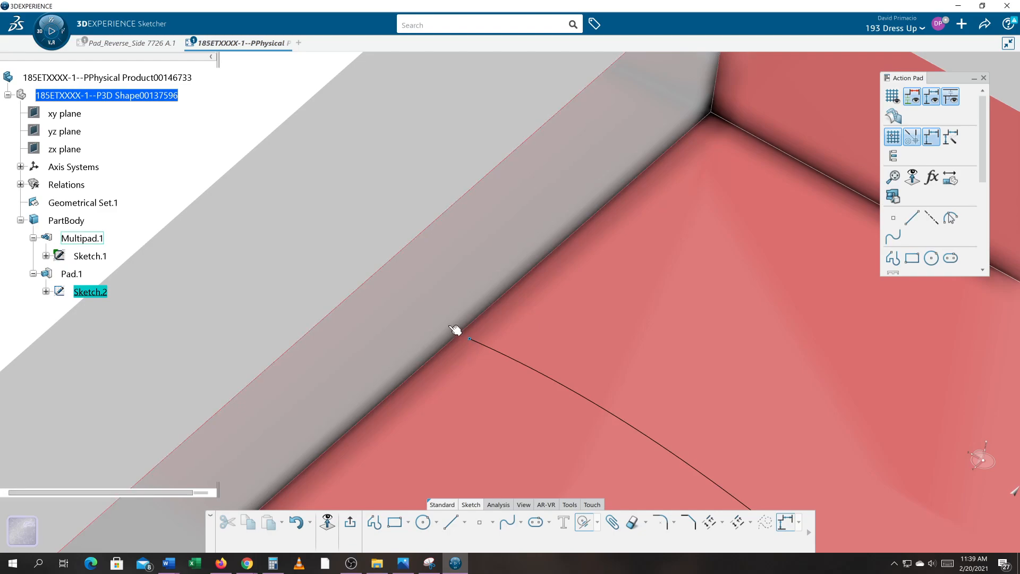
drag(456, 329, 456, 330)
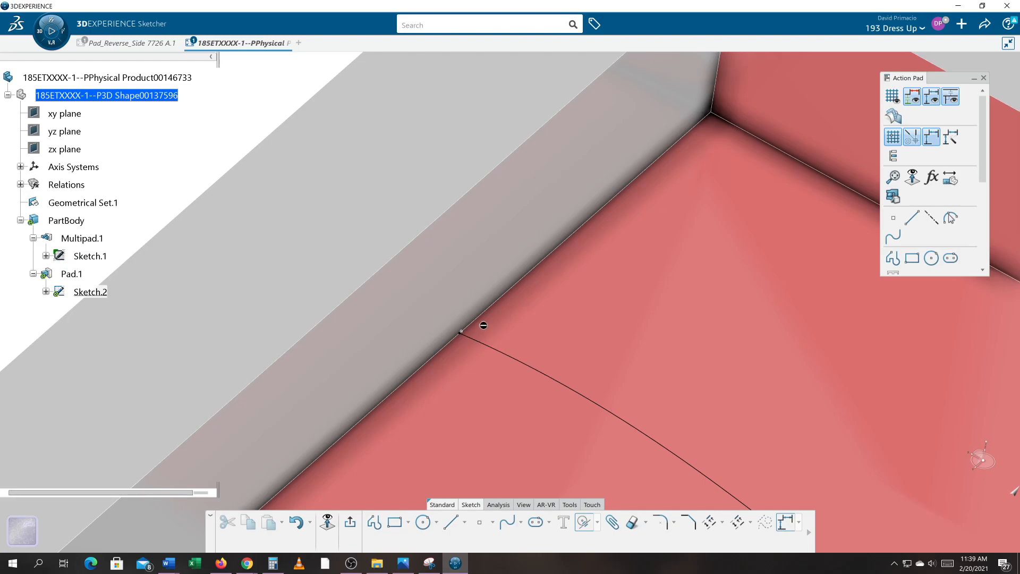
Examine the spline's opposite end at the recess wall and the constraints listed for the spline sketch.
mouse_move(581, 353)
middle_down()
mouse_move(576, 406)
mouse_move(549, 419)
mouse_move(585, 442)
mouse_move(678, 432)
mouse_move(709, 381)
mouse_move(712, 346)
mouse_move(785, 298)
middle_up()
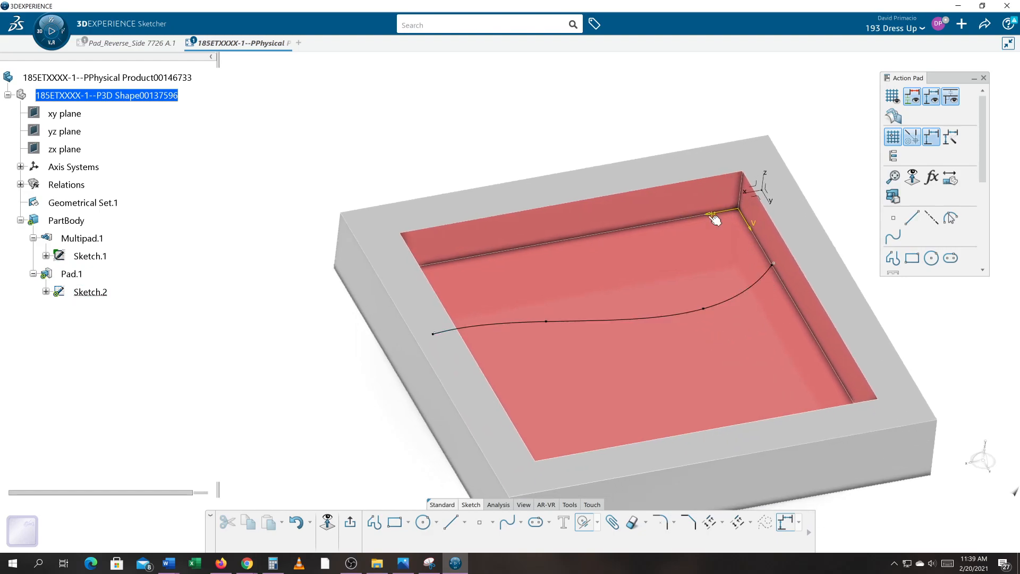
middle_drag(725, 345, 593, 396)
click(590, 521)
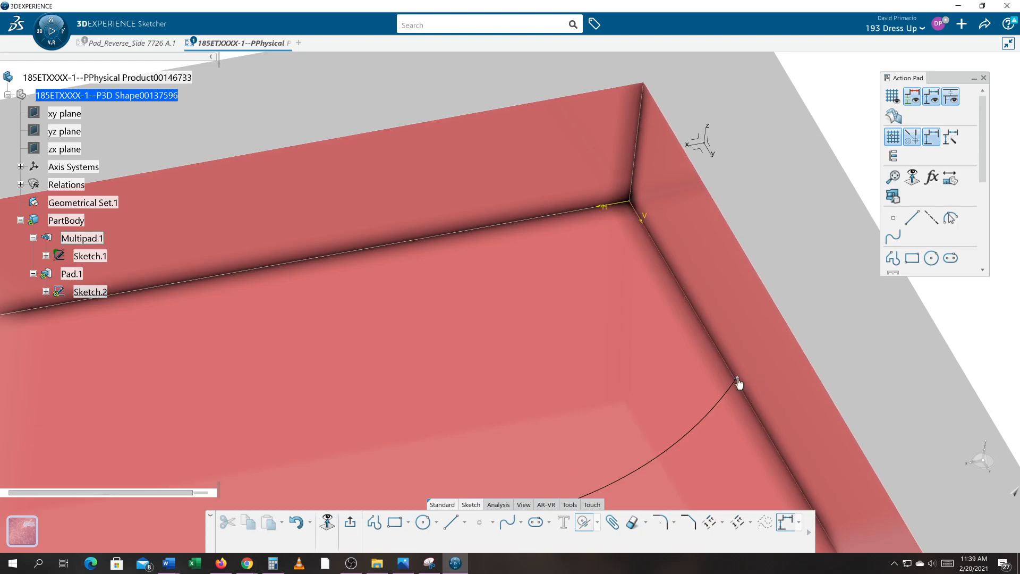
mouse_move(689, 409)
middle_down()
mouse_move(656, 420)
mouse_move(694, 390)
mouse_move(606, 380)
mouse_move(607, 361)
mouse_move(688, 397)
middle_up()
middle_drag(650, 279, 590, 152)
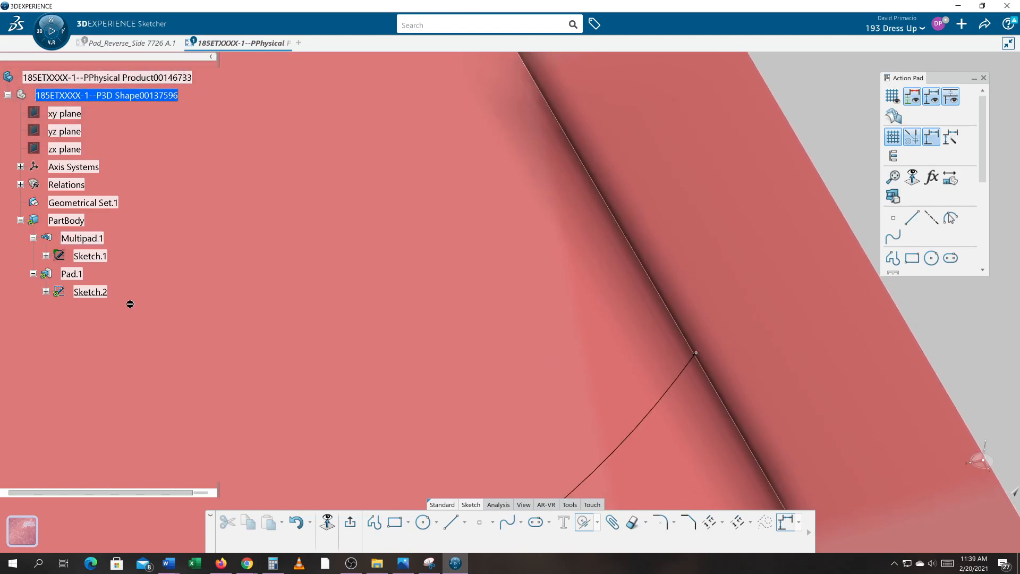
click(46, 292)
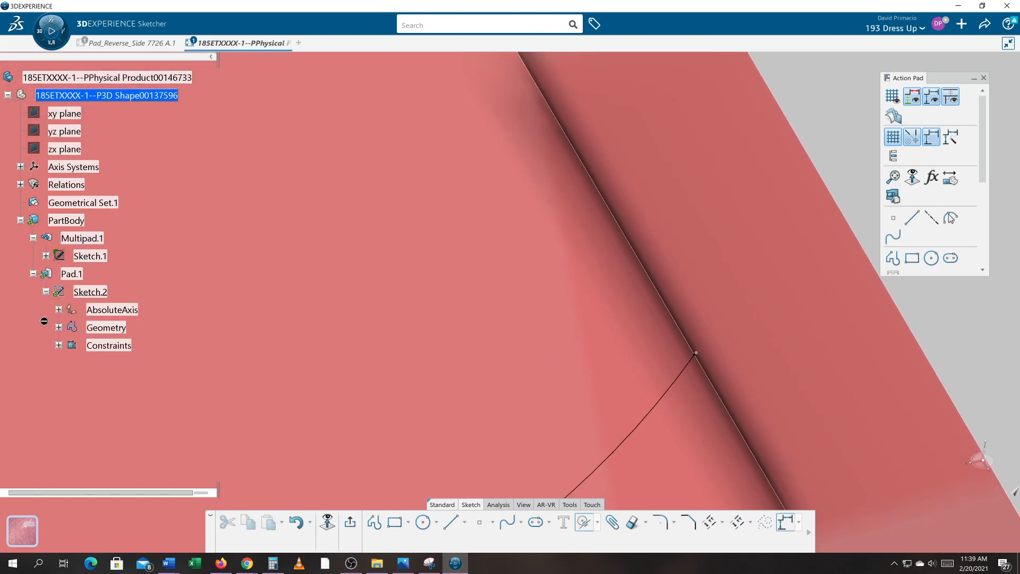
click(59, 345)
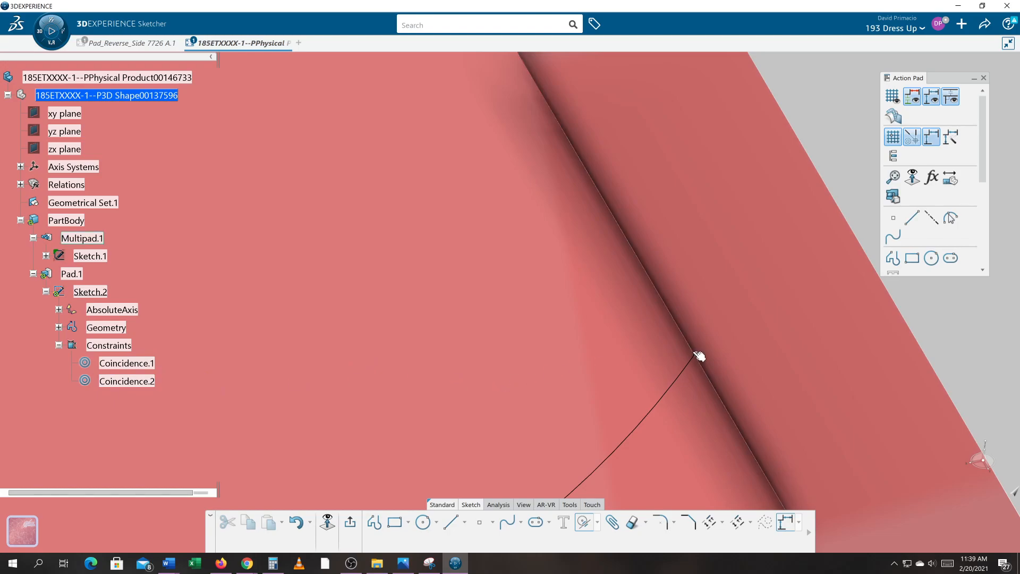
scroll(455, 433, down, 5)
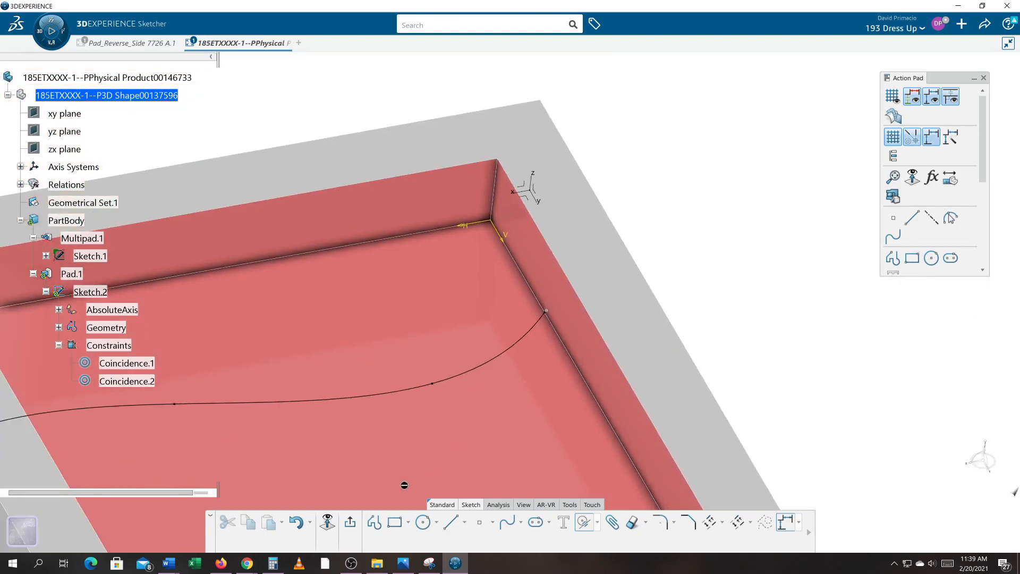
Exit the spline sketch and examine where the raised area's curved wall meets the recess walls.
click(351, 524)
middle_drag(422, 433, 422, 523)
middle_drag(346, 464, 346, 442)
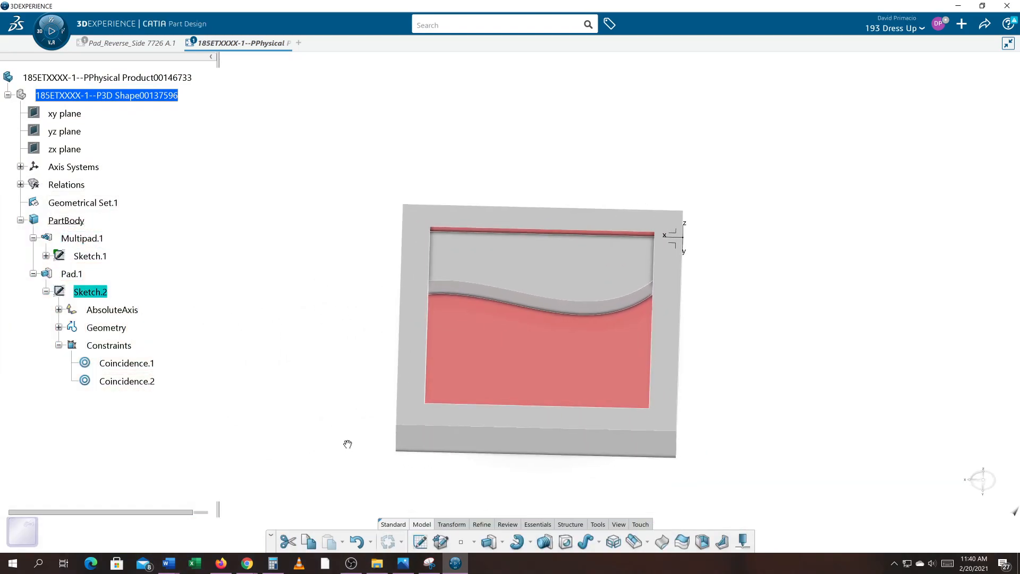
click(494, 297)
mouse_move(741, 419)
middle_down()
mouse_move(715, 437)
mouse_move(649, 421)
mouse_move(658, 383)
mouse_move(378, 360)
middle_up()
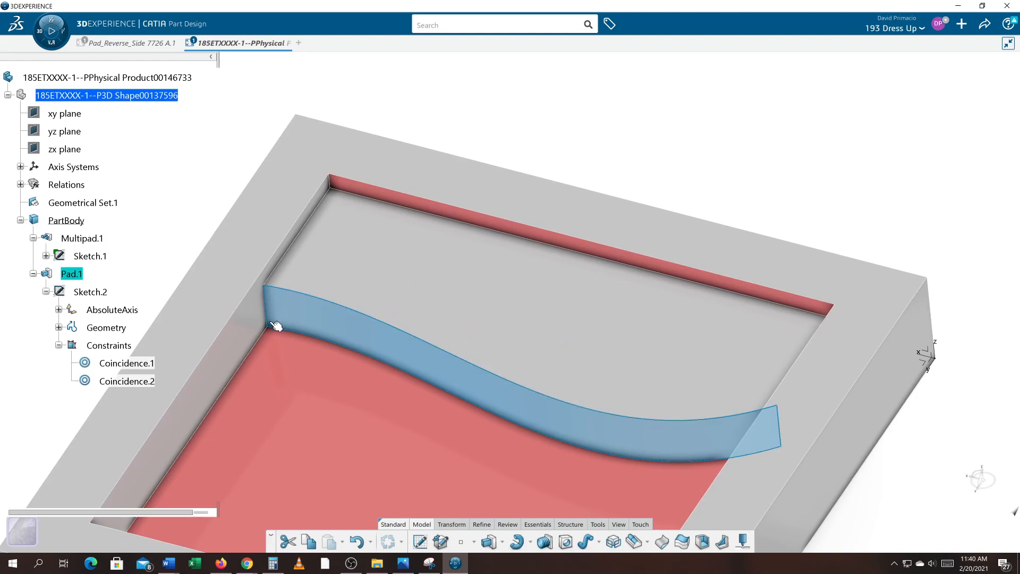
mouse_move(359, 398)
middle_down()
mouse_move(396, 349)
mouse_move(402, 369)
middle_up()
Set the square frame's side length to 15 in, exit the base sketch, and inspect how the curved wall spans the recess.
double_click(86, 257)
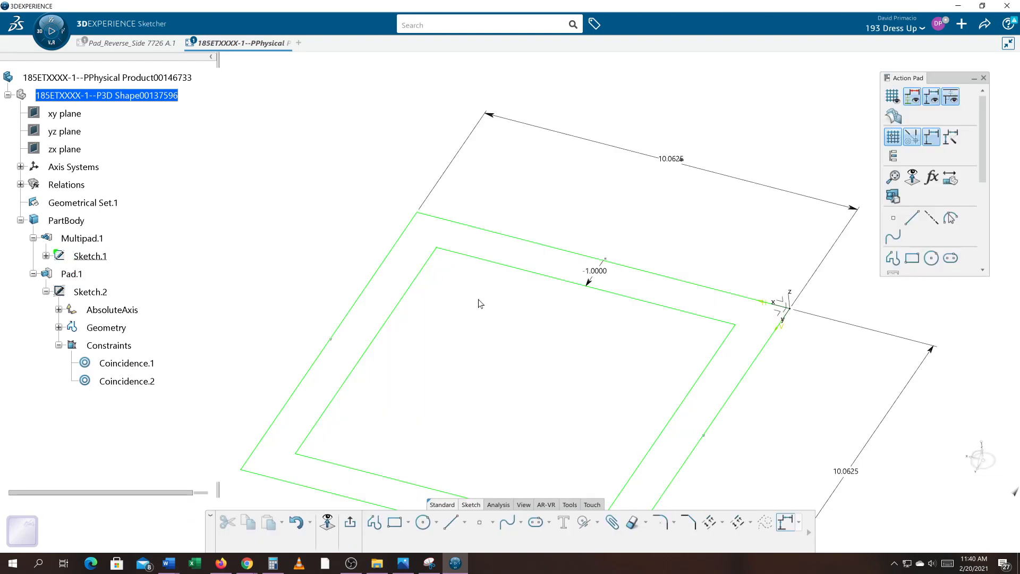
middle_drag(430, 322, 428, 285)
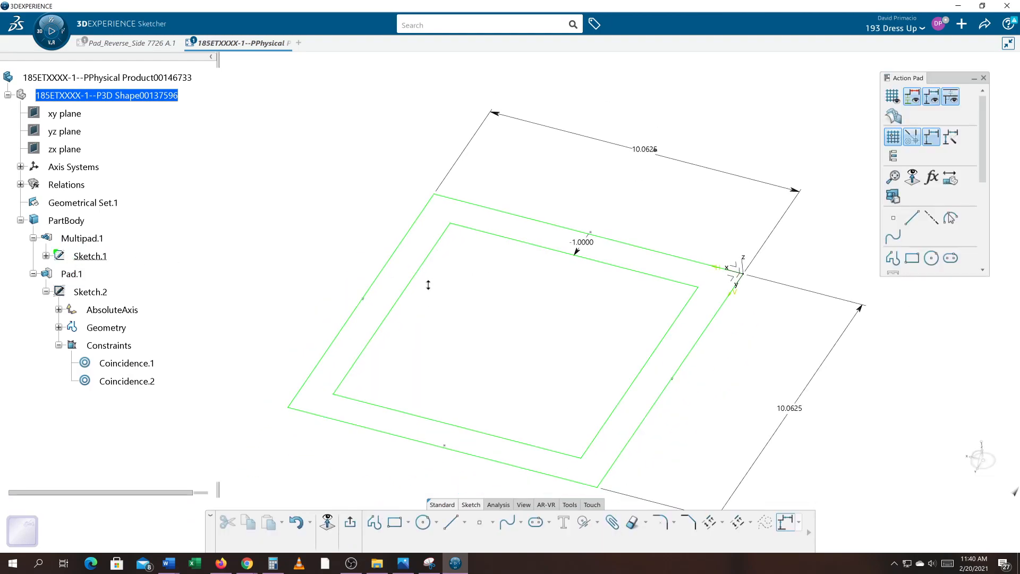
double_click(791, 409)
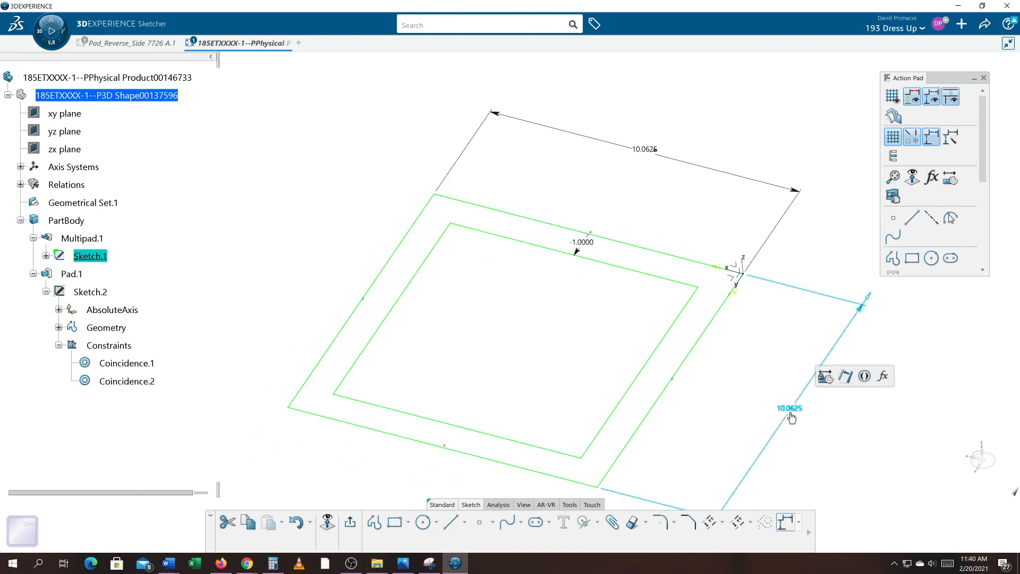
text(15)
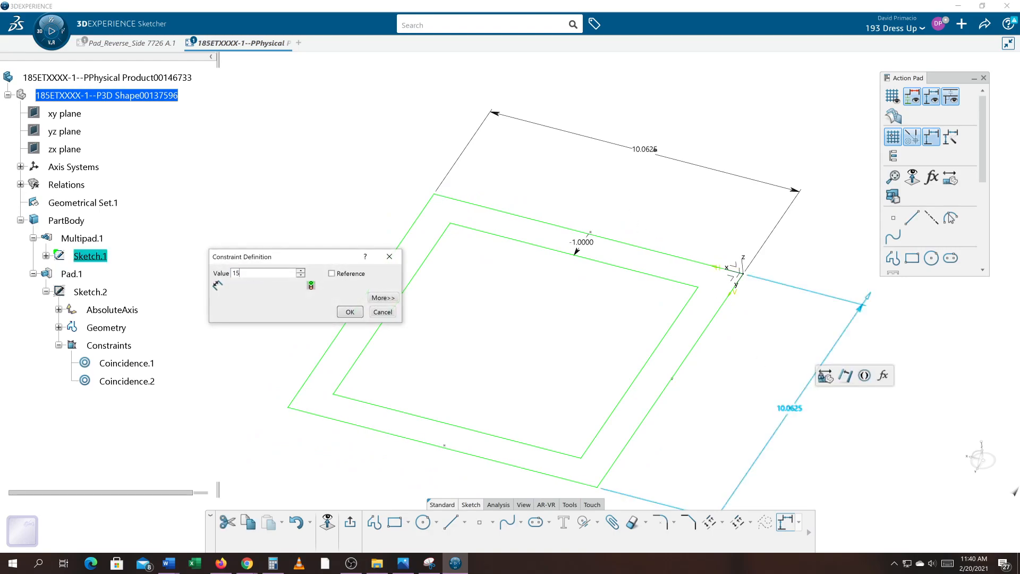
key(Return)
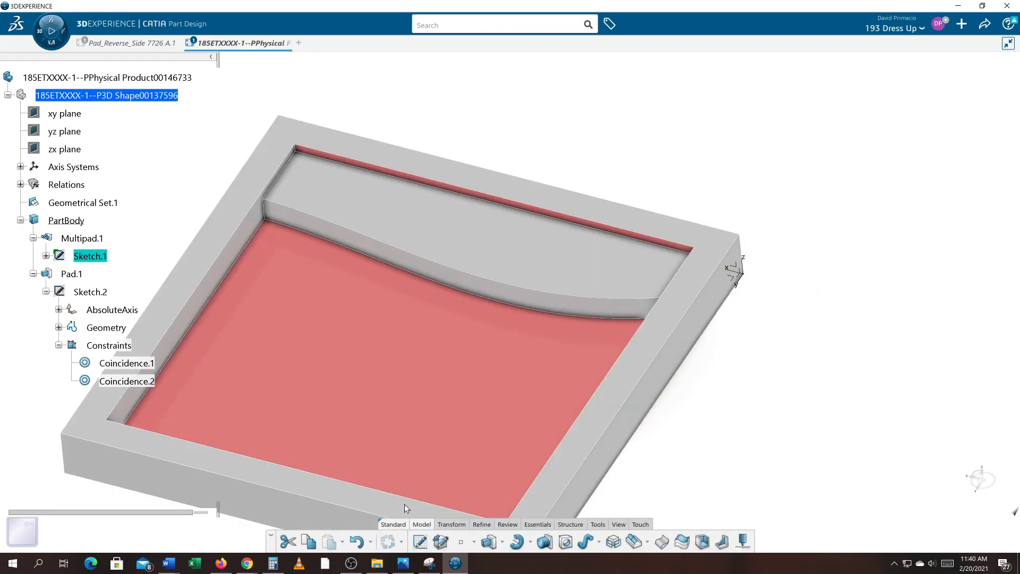
click(596, 308)
middle_drag(741, 427, 697, 459)
scroll(698, 461, up, 5)
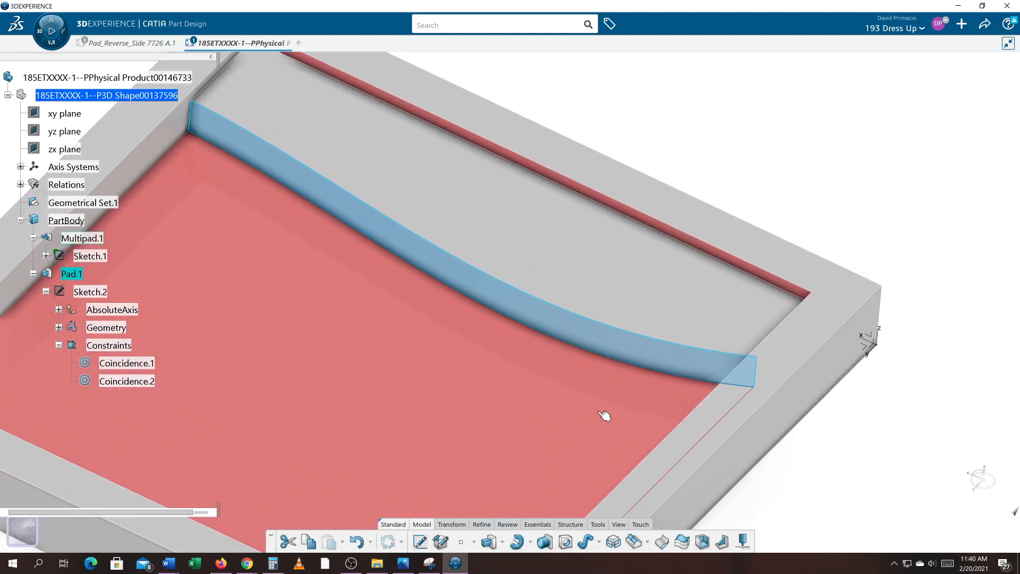
mouse_move(649, 407)
middle_down()
mouse_move(663, 408)
mouse_move(657, 423)
middle_up()
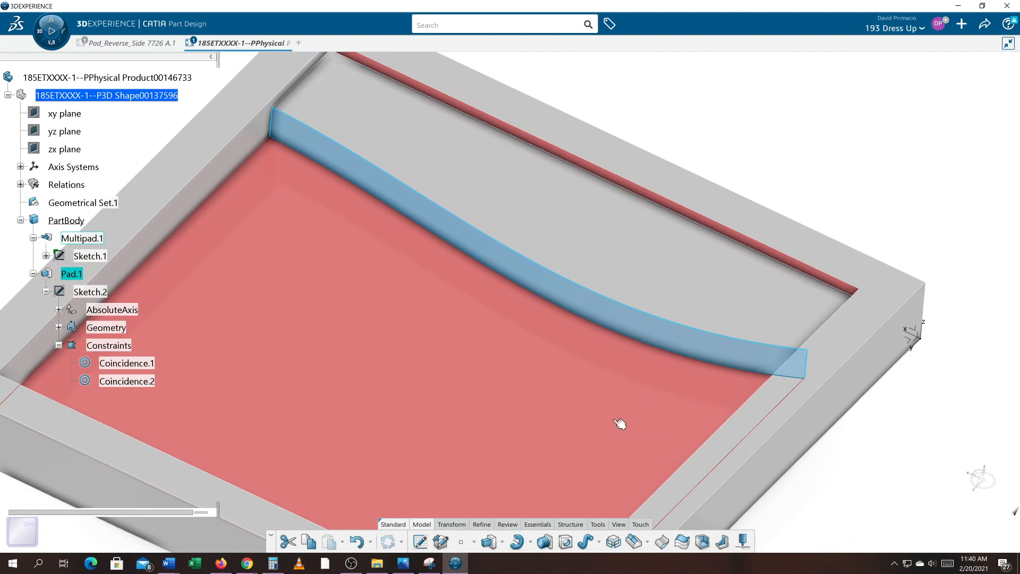
middle_drag(108, 471, 196, 457)
Open the spline sketch for editing and apply Auto Constraint to all of its elements.
double_click(90, 293)
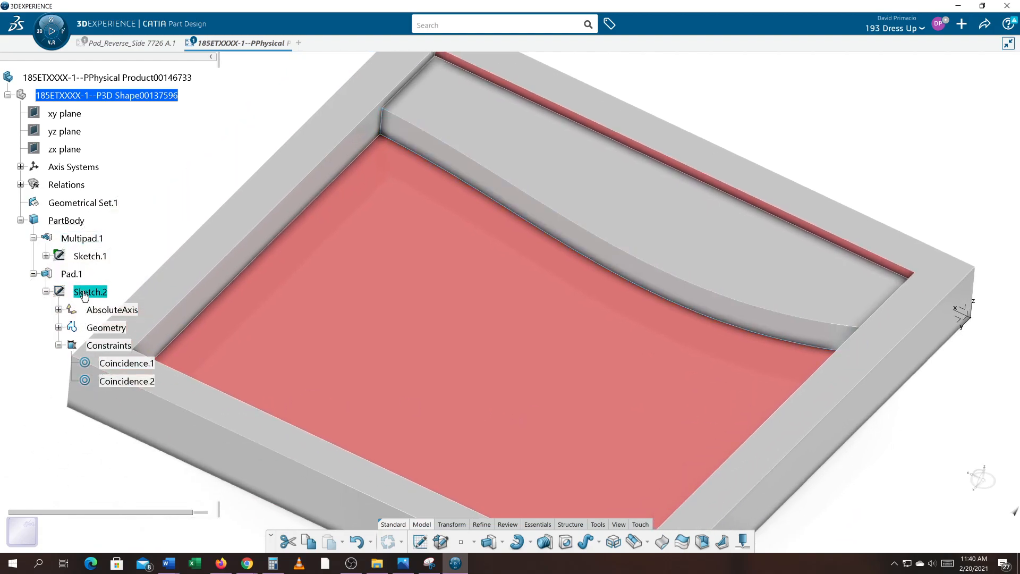
middle_drag(853, 425, 822, 438)
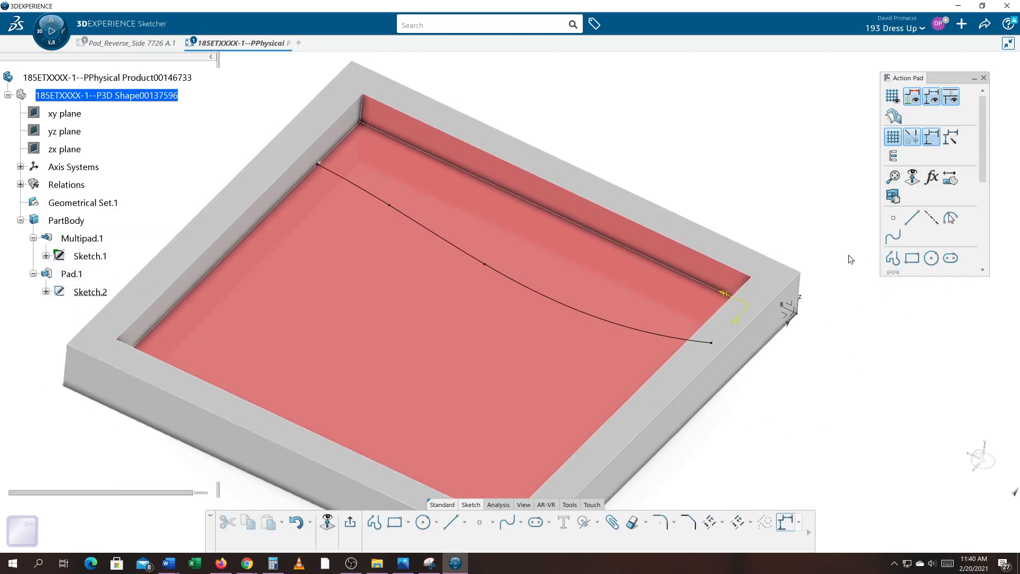
middle_drag(258, 215, 258, 261)
mouse_move(223, 92)
mouse_down()
mouse_move(470, 286)
mouse_move(857, 399)
mouse_move(845, 475)
mouse_up()
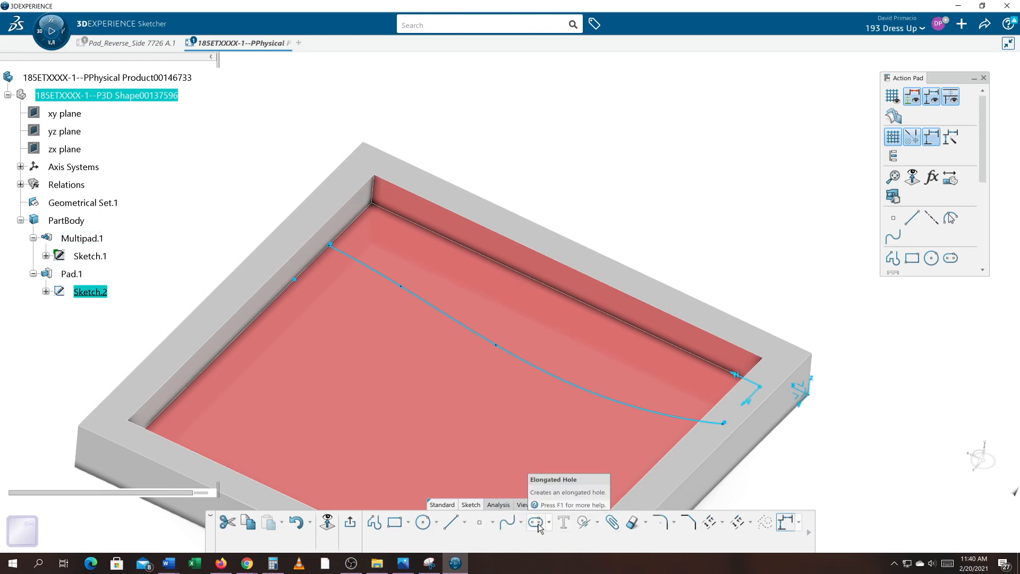
click(598, 523)
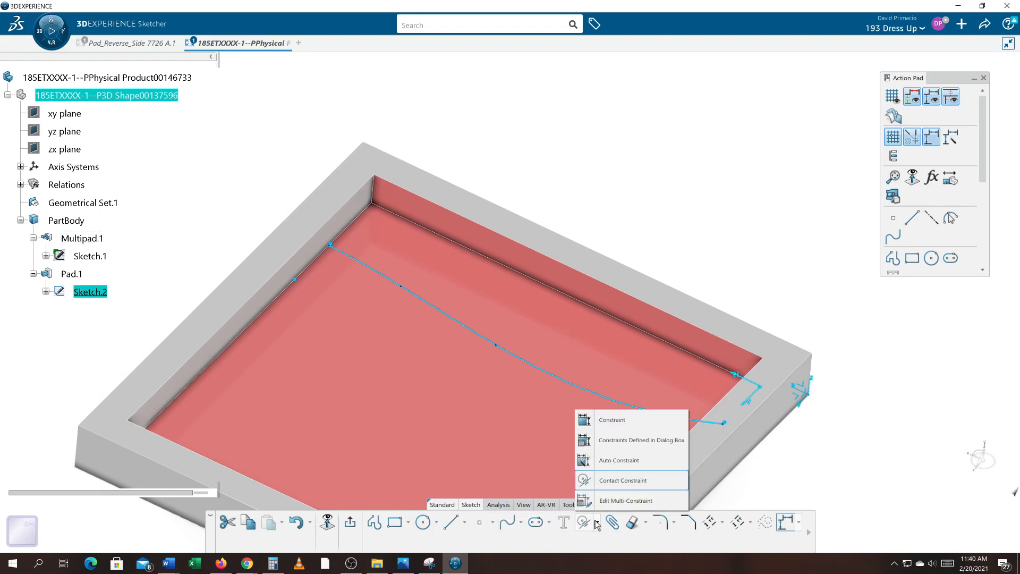
click(611, 461)
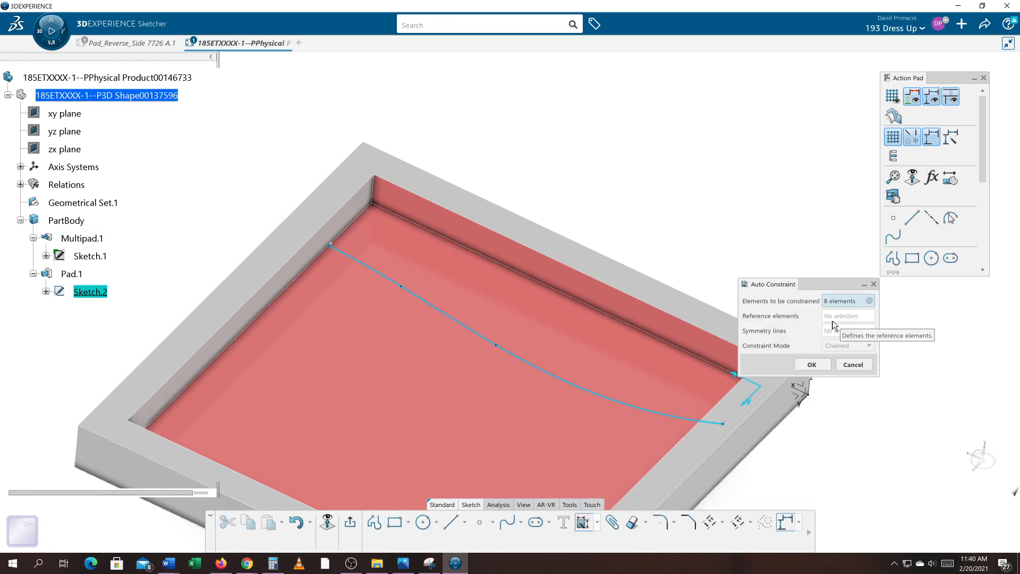
click(814, 364)
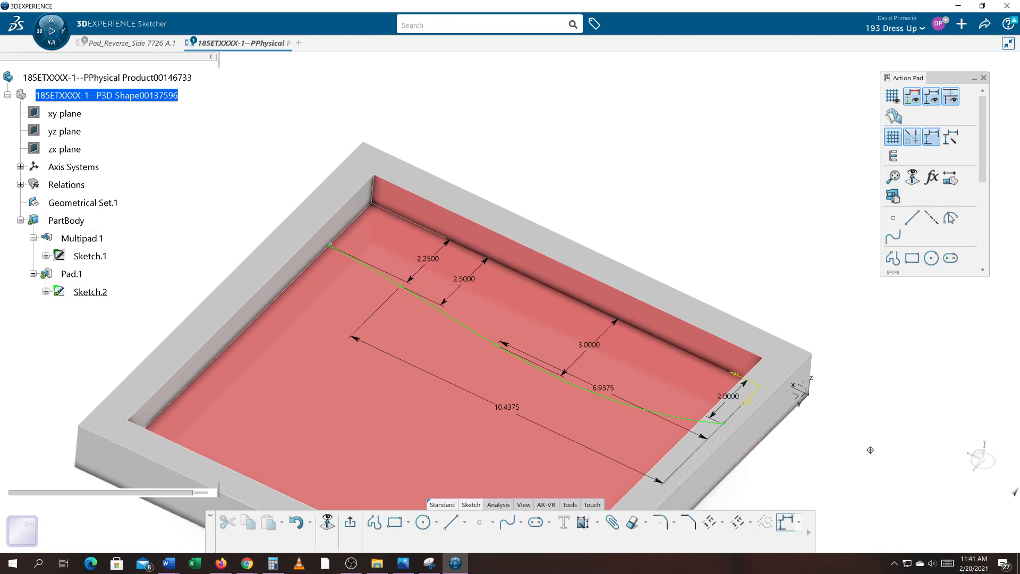
Set the 3 in offset between the spline's interior point and the recess edge to 4 in, and exit the sketch.
scroll(805, 427, up, 5)
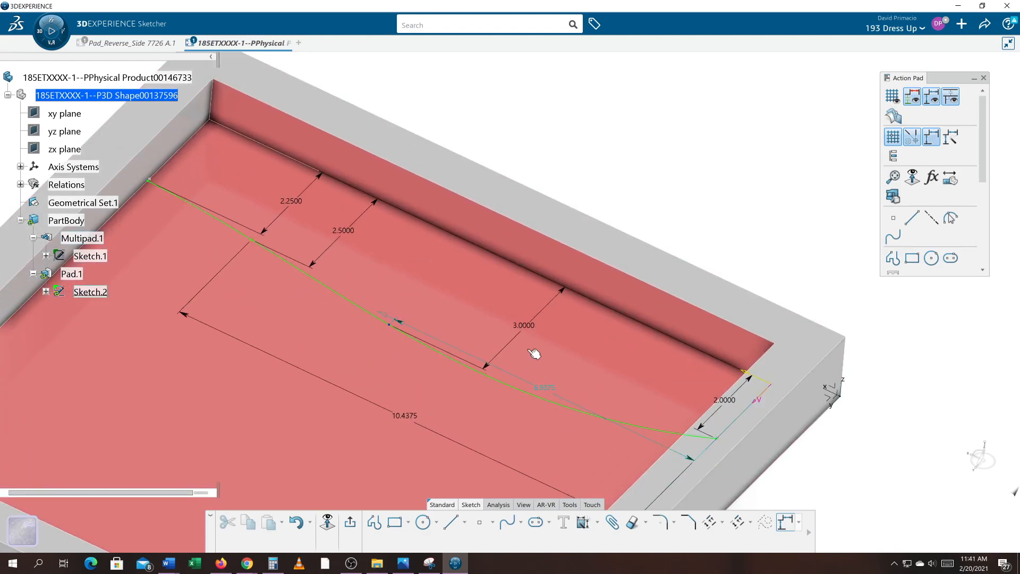
double_click(524, 326)
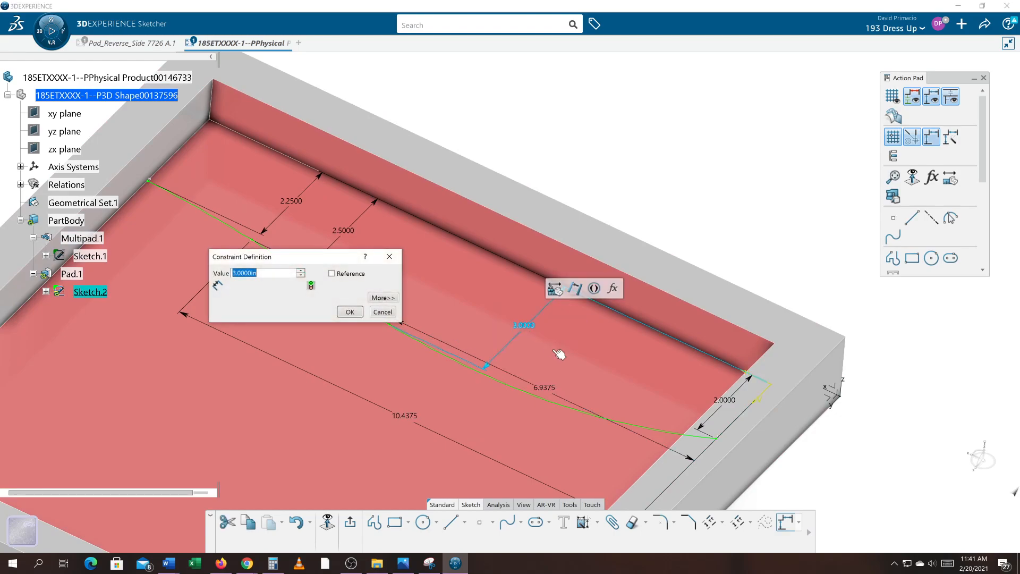
text(4)
key(Return)
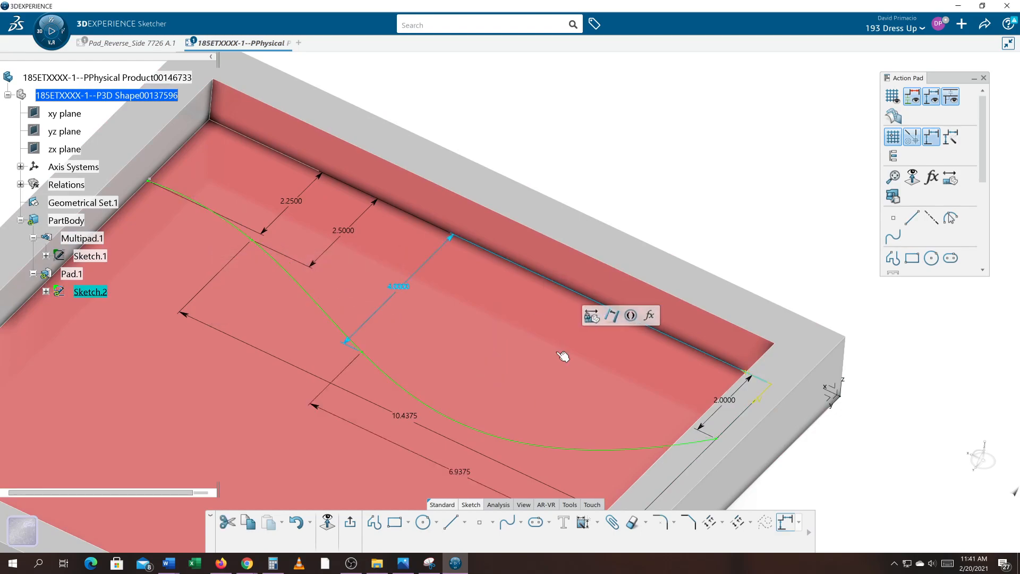
click(351, 523)
scroll(470, 483, down, 5)
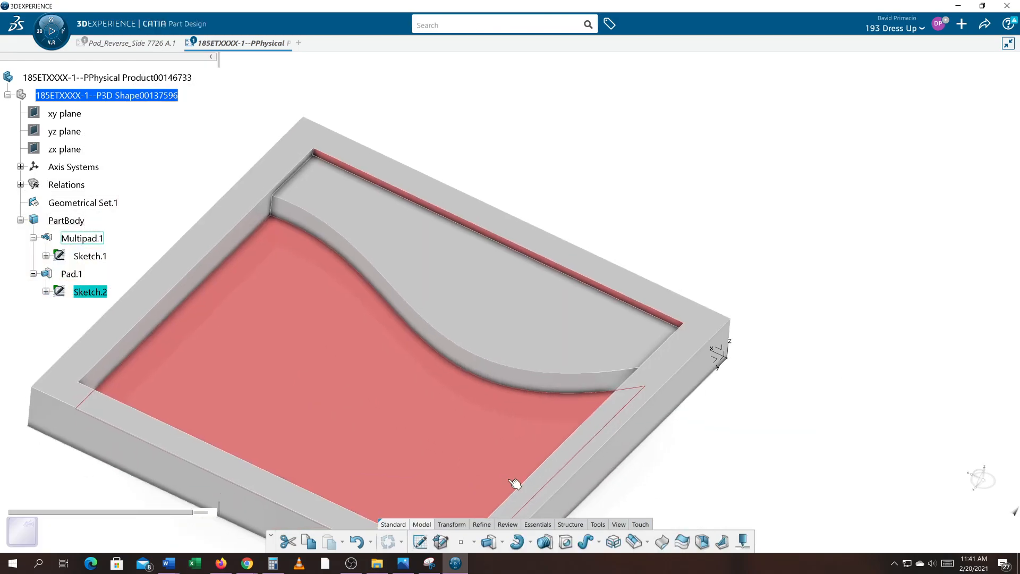
middle_drag(685, 439, 742, 424)
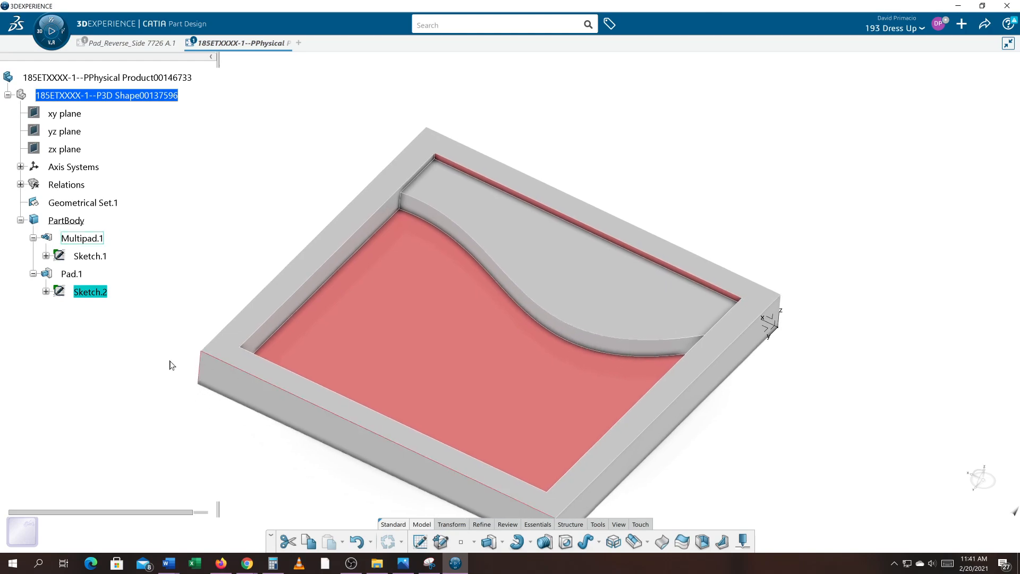
Set the square frame's side length to 20 in in the base sketch, exit the sketch, and inspect the updated solid.
double_click(98, 258)
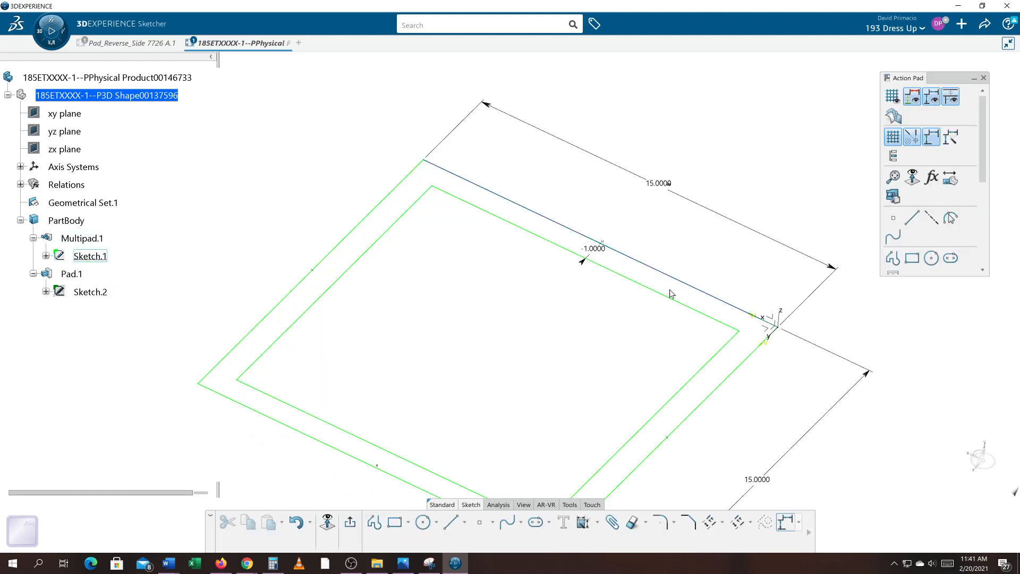
click(752, 481)
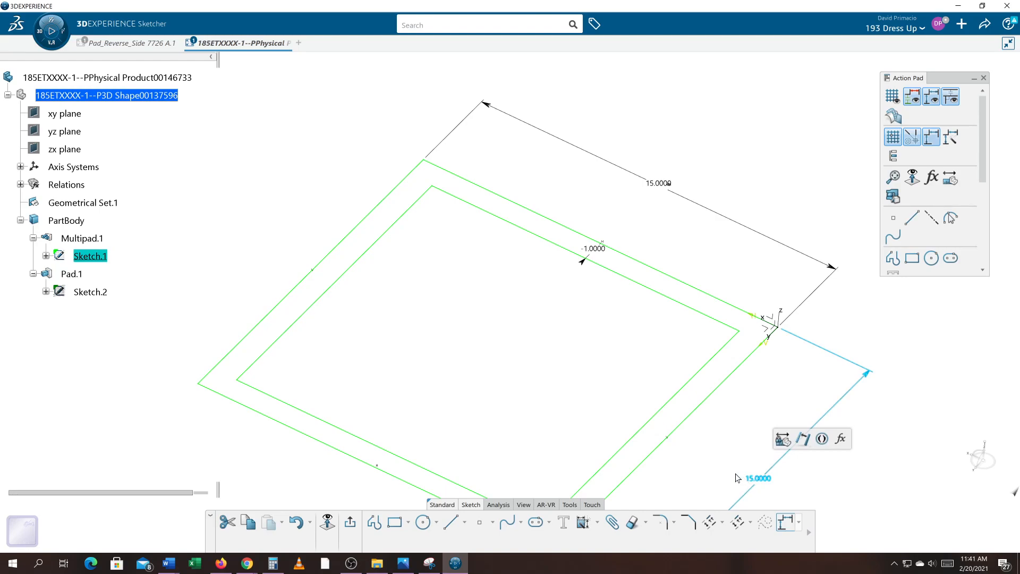
double_click(758, 480)
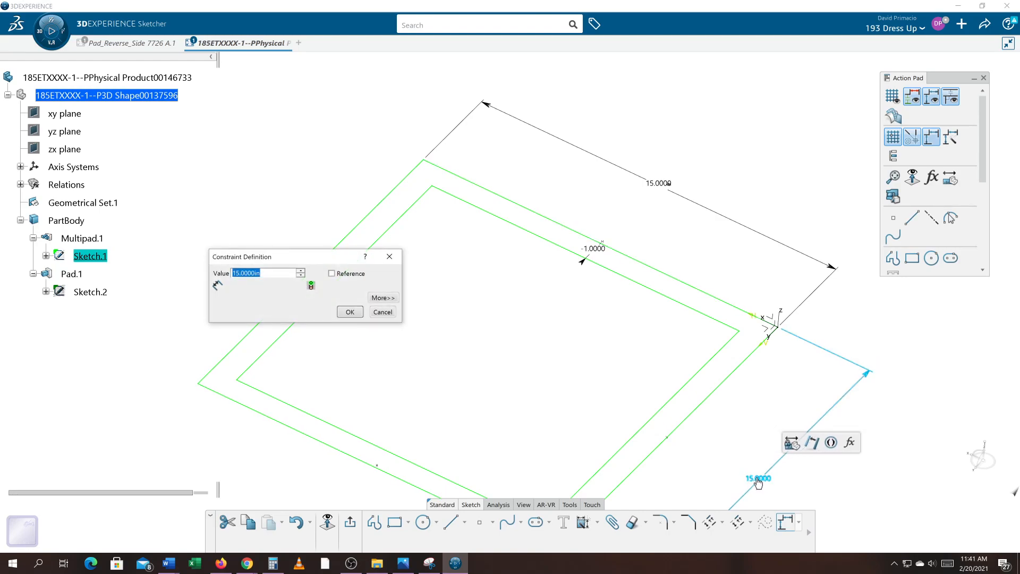
text(20)
key(Return)
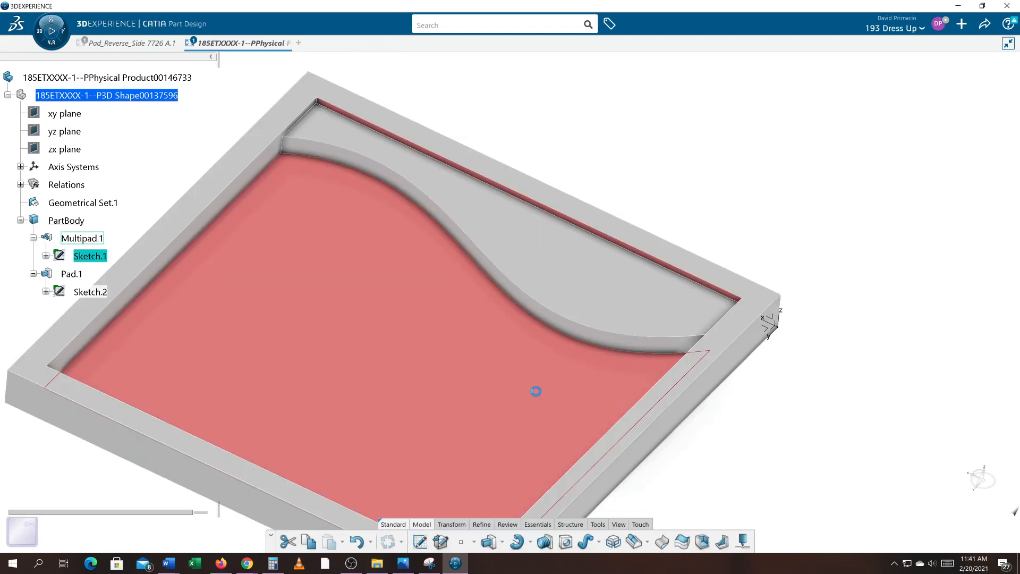
middle_drag(608, 354, 666, 332)
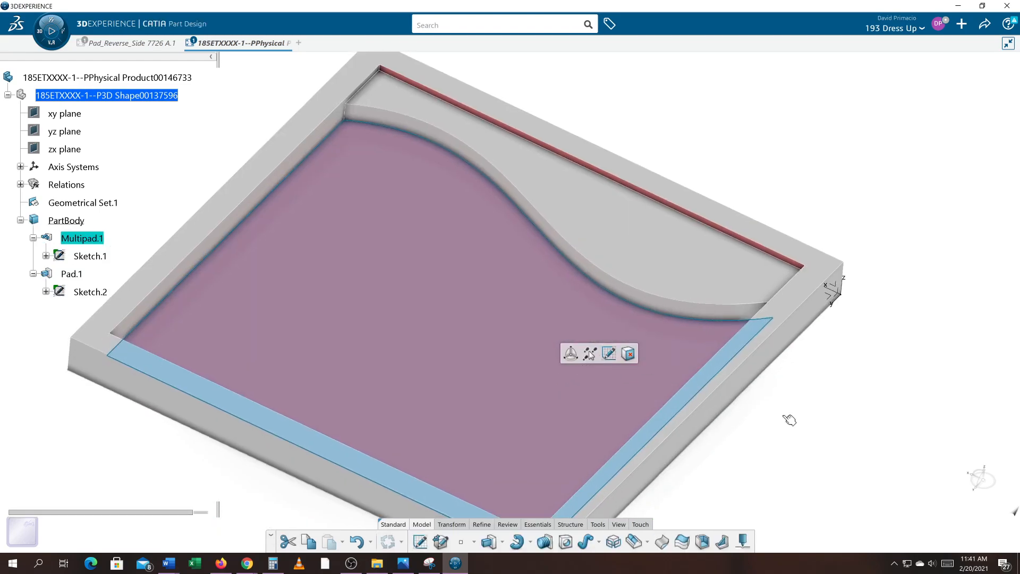
middle_drag(789, 419, 767, 402)
click(767, 402)
middle_drag(582, 330, 606, 373)
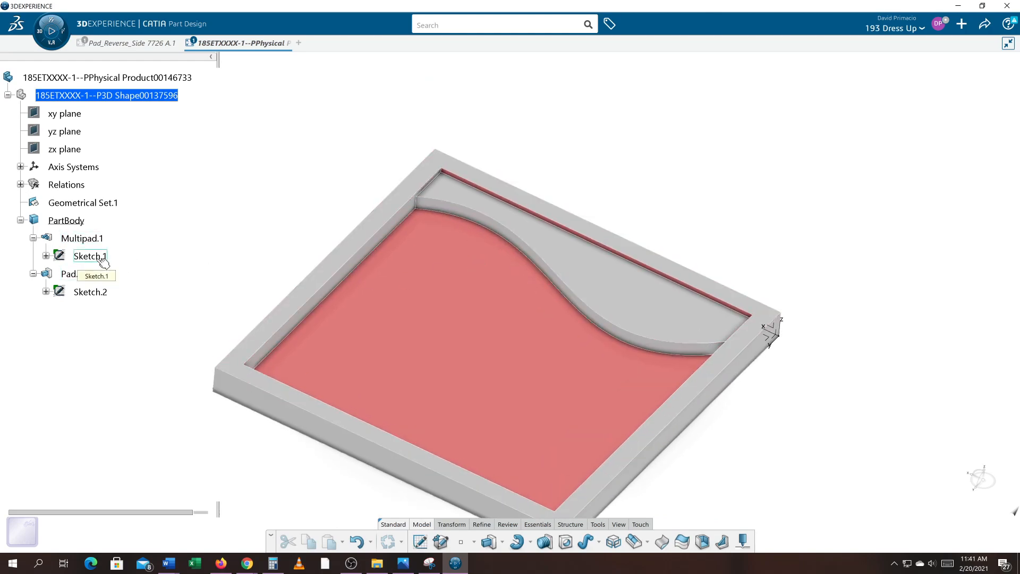
Open the spline sketch and set the offset between the recess edge and the spline end nearest the axis system to 4 in.
double_click(89, 292)
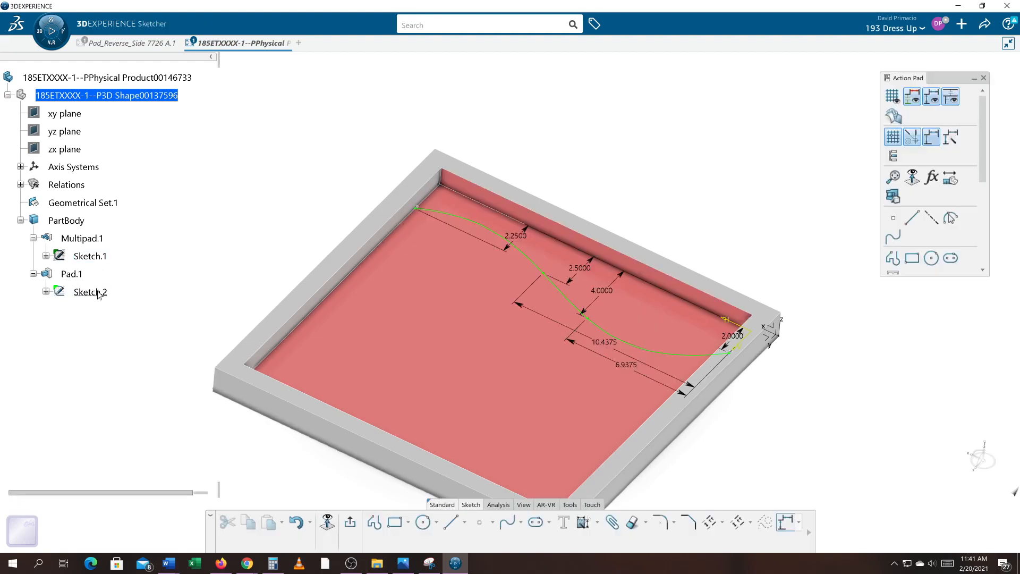
mouse_move(845, 431)
middle_down()
mouse_move(815, 417)
mouse_move(819, 393)
middle_up()
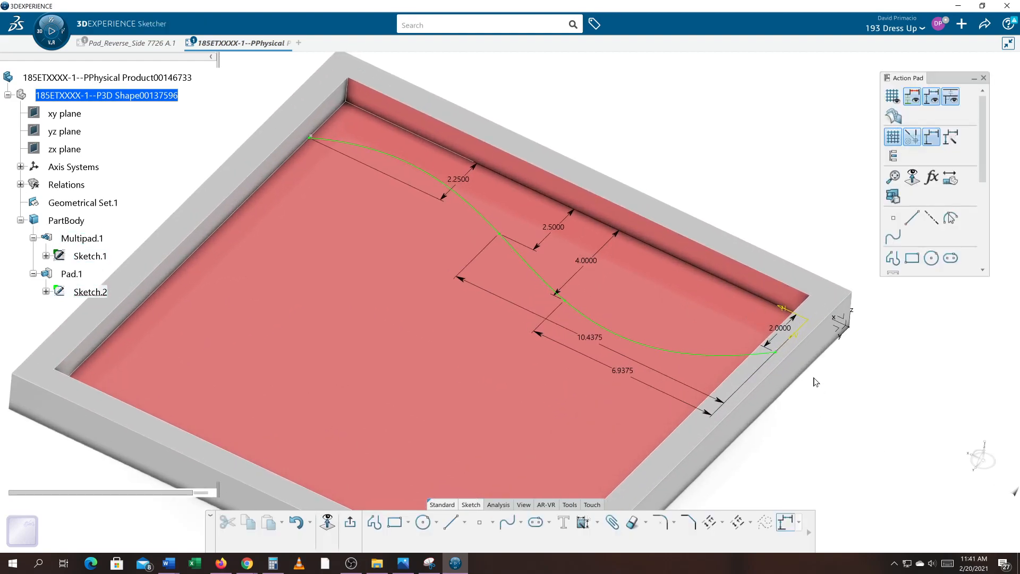
click(781, 335)
double_click(781, 334)
text(4)
key(Return)
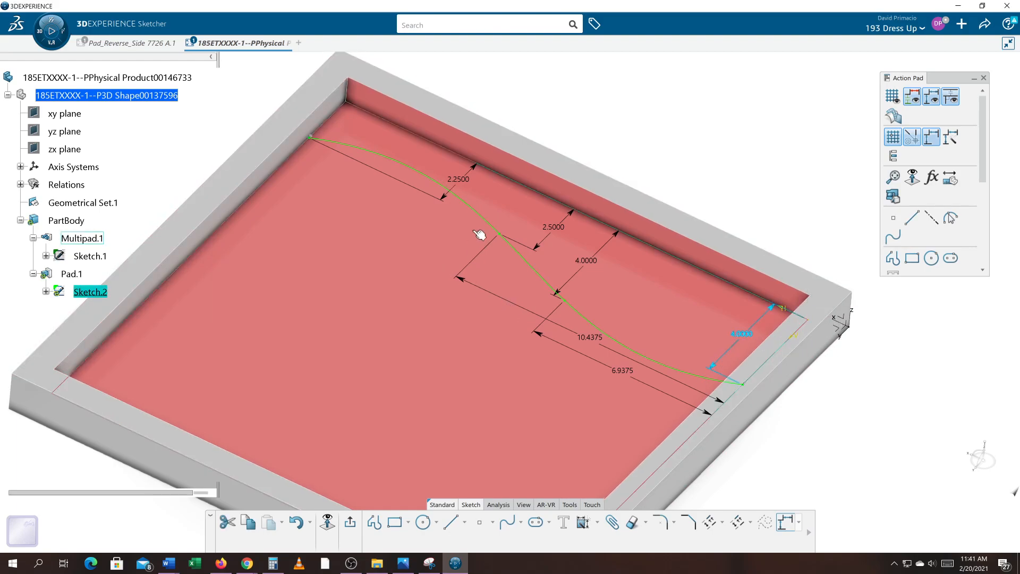
Set the recess-edge offsets of the spline end farthest from the axis system and its neighboring interior point to 3 in each.
double_click(478, 184)
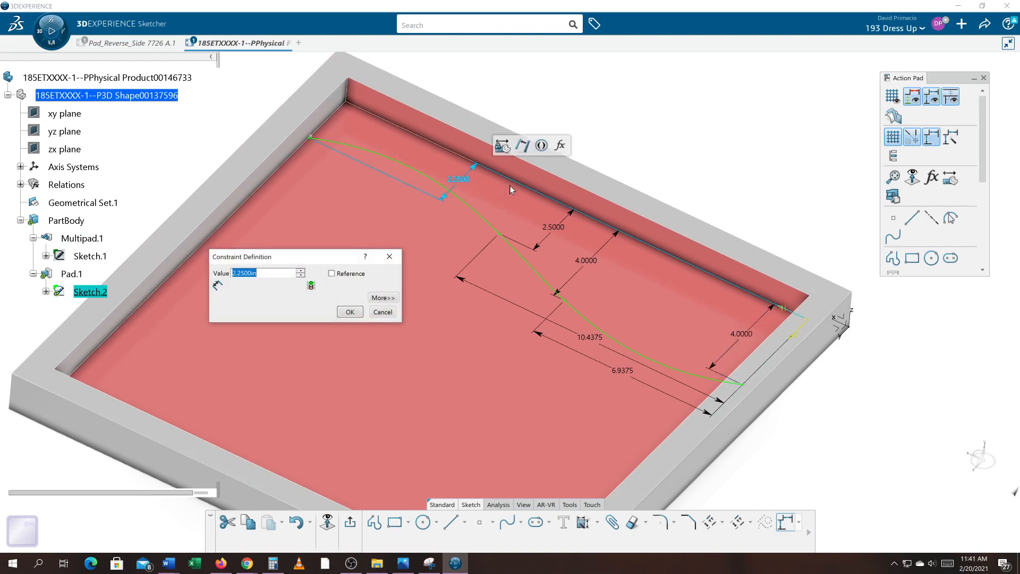
text(3)
key(Return)
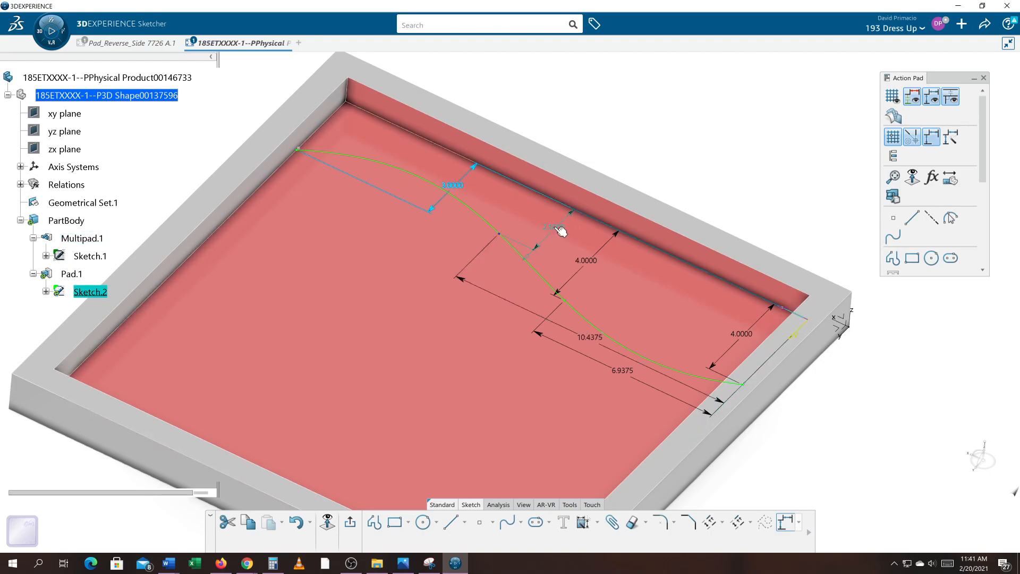
double_click(556, 232)
text(3)
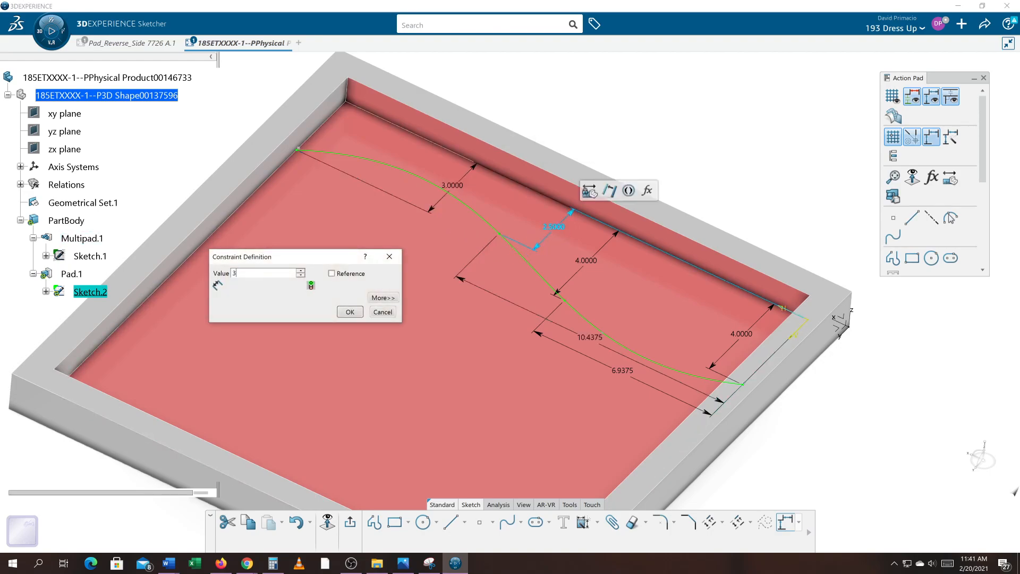
key(Return)
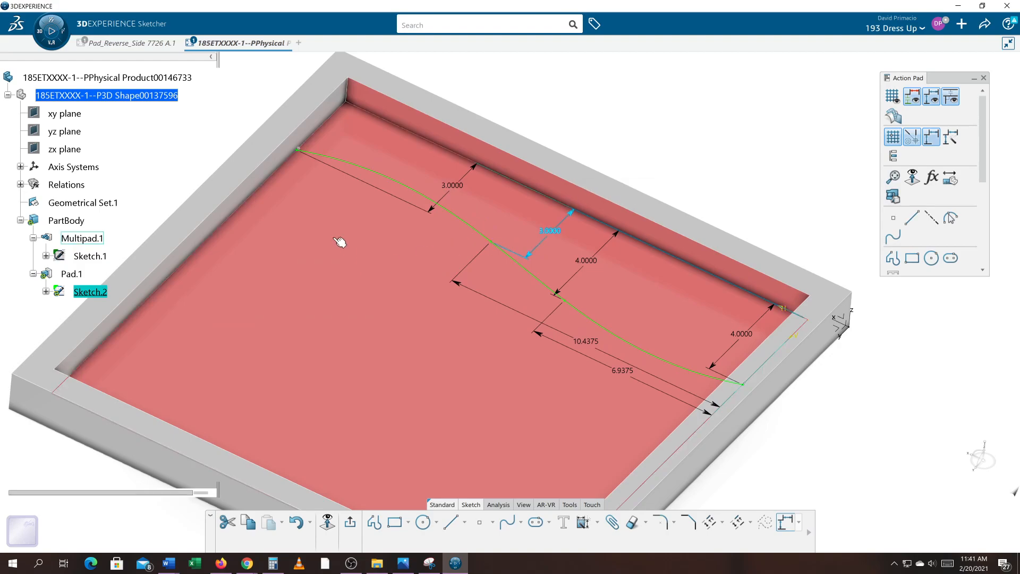
Set the recess-edge offset to 4 in at the spline's far end and 5 in at the end near the axis system, and exit the sketch.
click(458, 185)
double_click(458, 184)
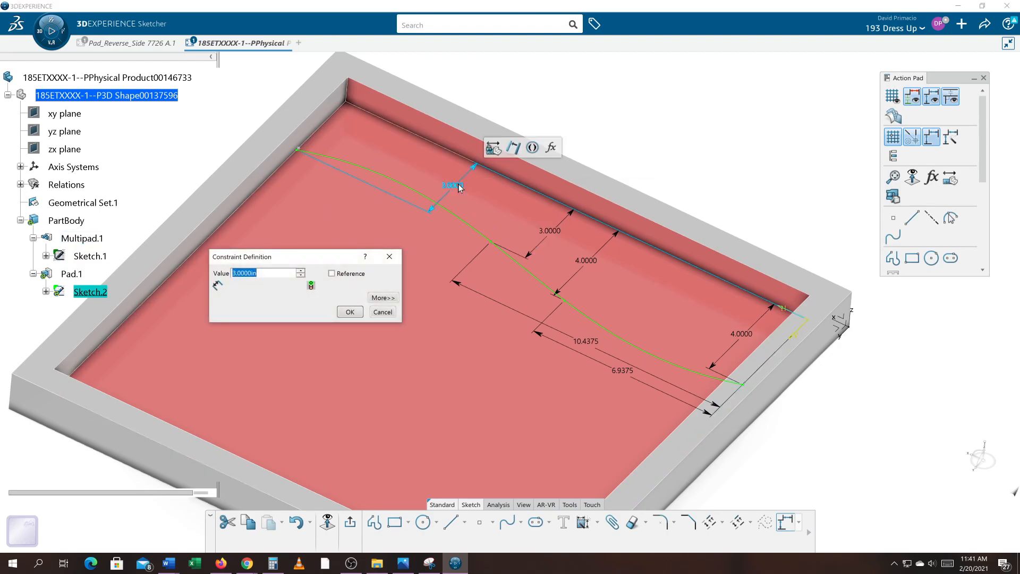
text(4)
key(Return)
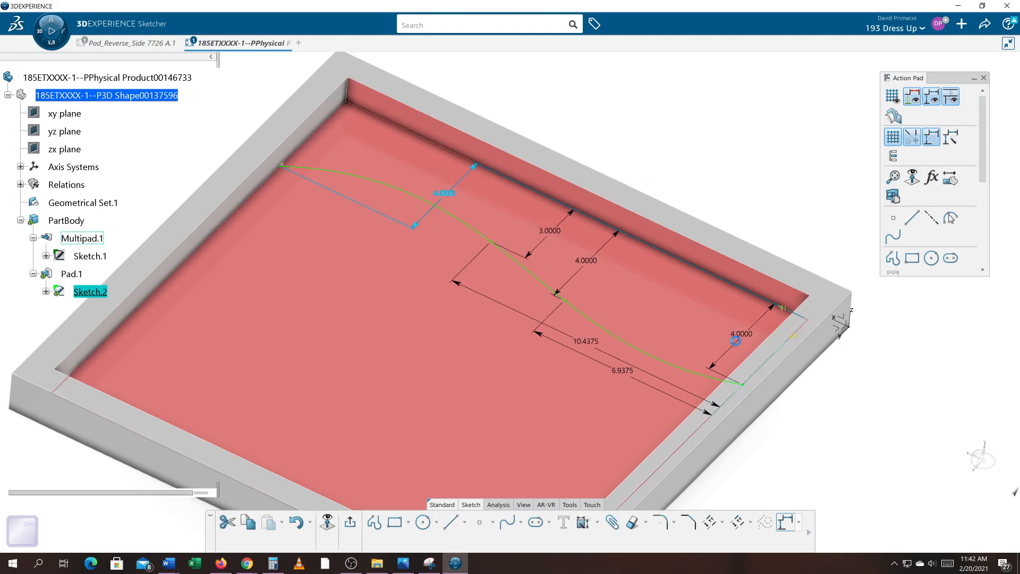
click(742, 335)
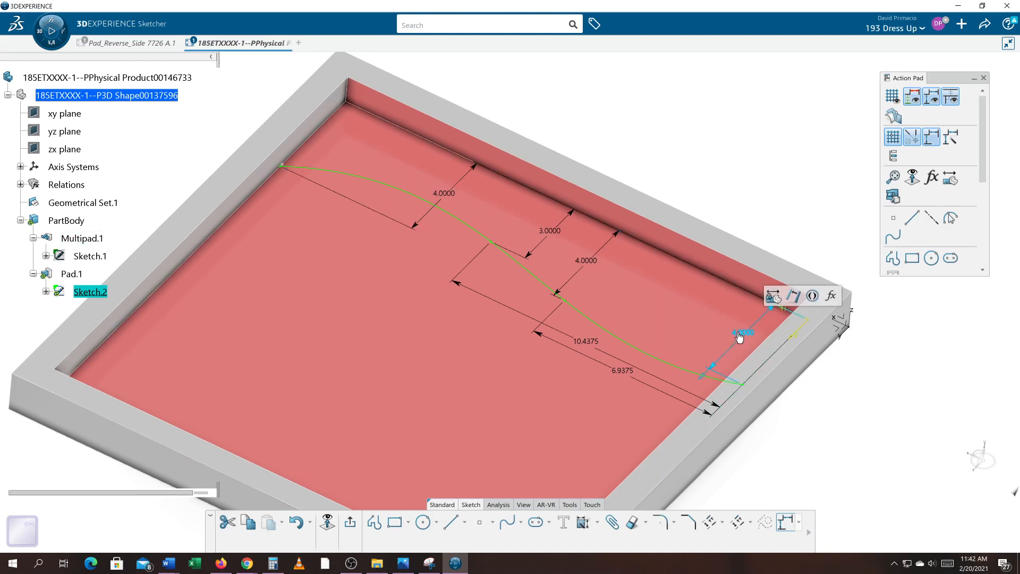
double_click(743, 335)
text(5)
key(Return)
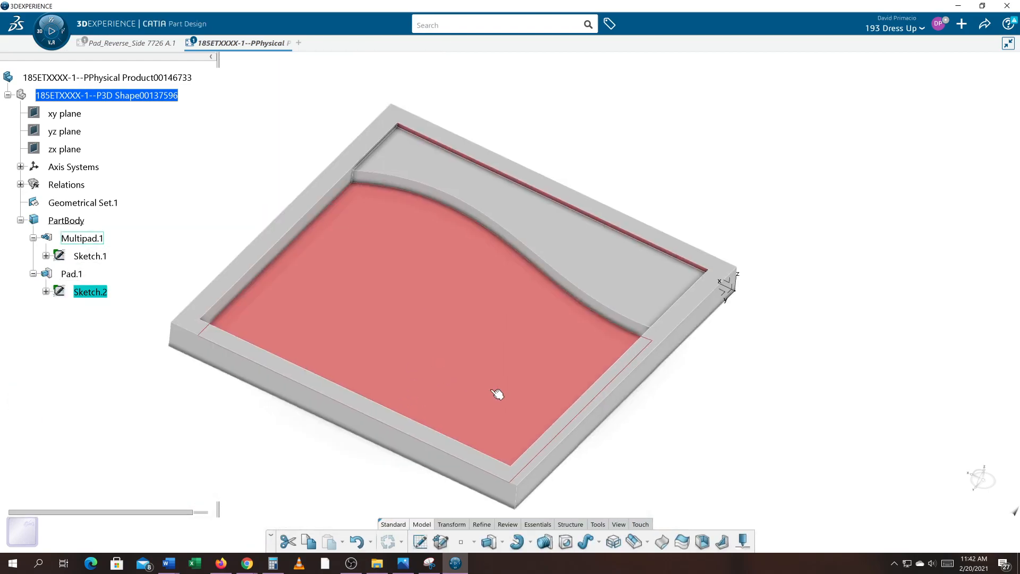
Inspect how the reshaped curved wall meets the recess walls of the frame.
click(652, 429)
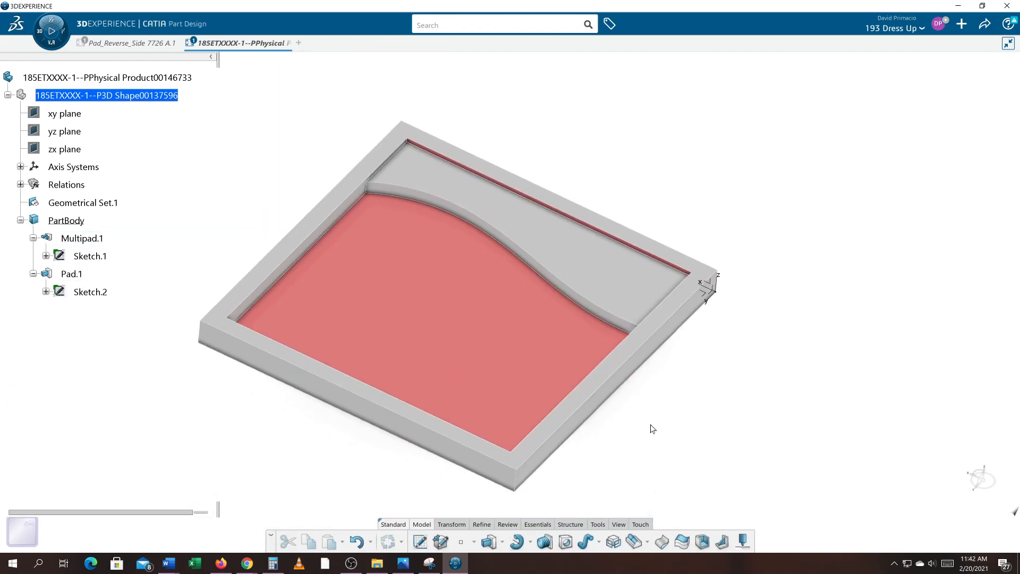
middle_drag(643, 425, 642, 419)
middle_drag(509, 299, 563, 335)
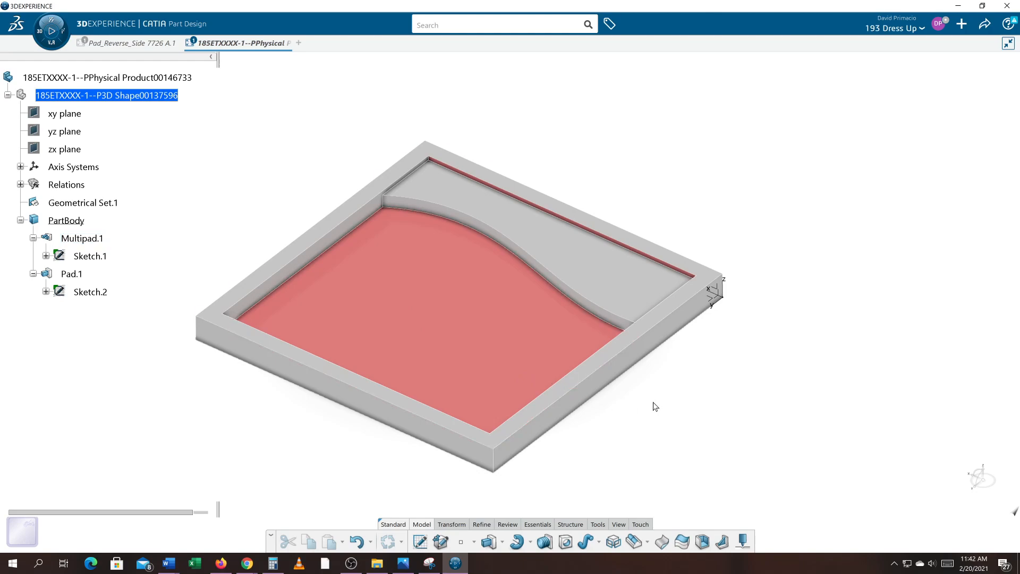
middle_drag(673, 412, 677, 404)
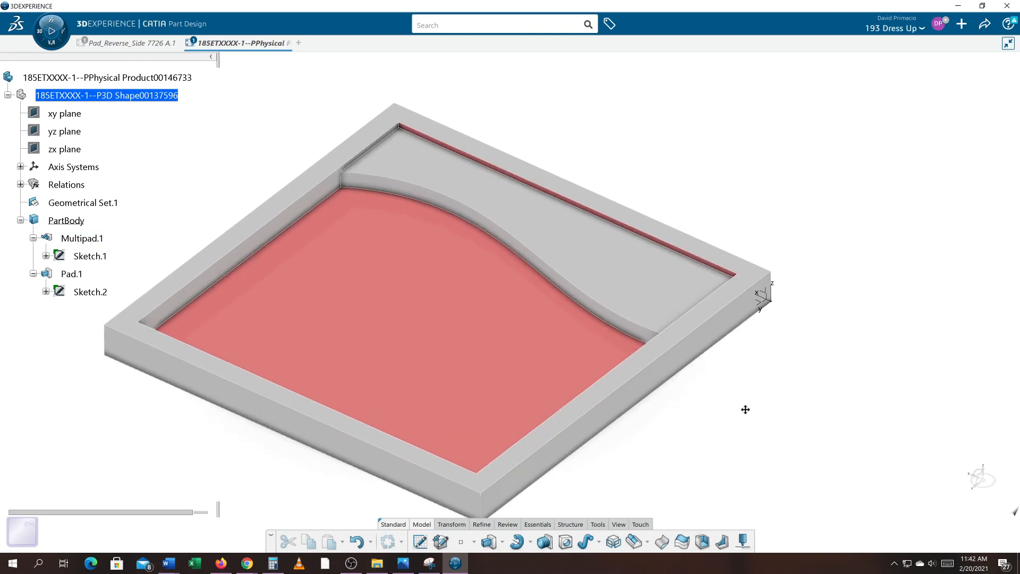
middle_drag(804, 390, 829, 379)
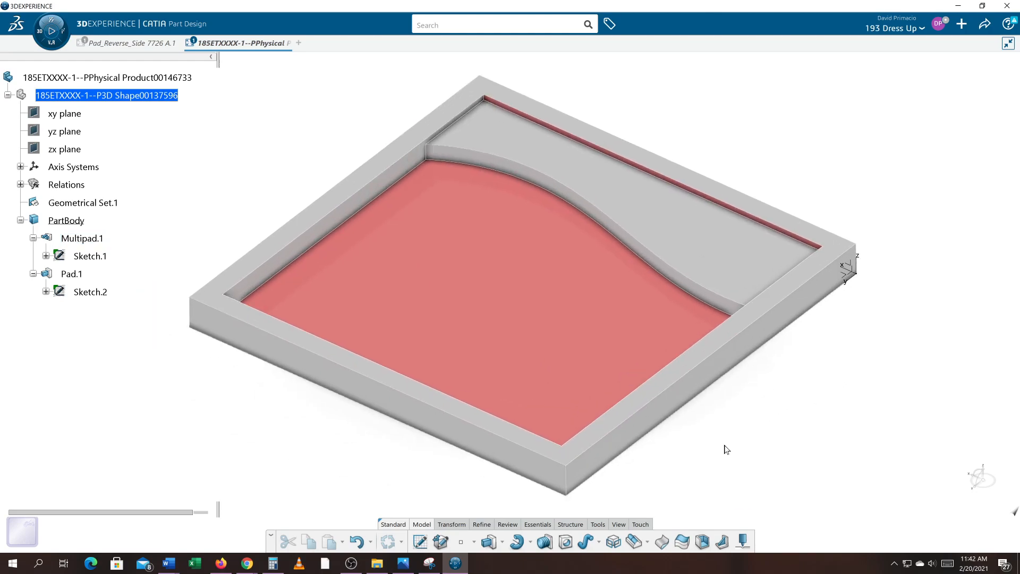
Switch to the Word document MODEL vs SKETCHBASED Features Part 4 and review the Part 18 and Part 19 exercise pages.
mouse_move(170, 561)
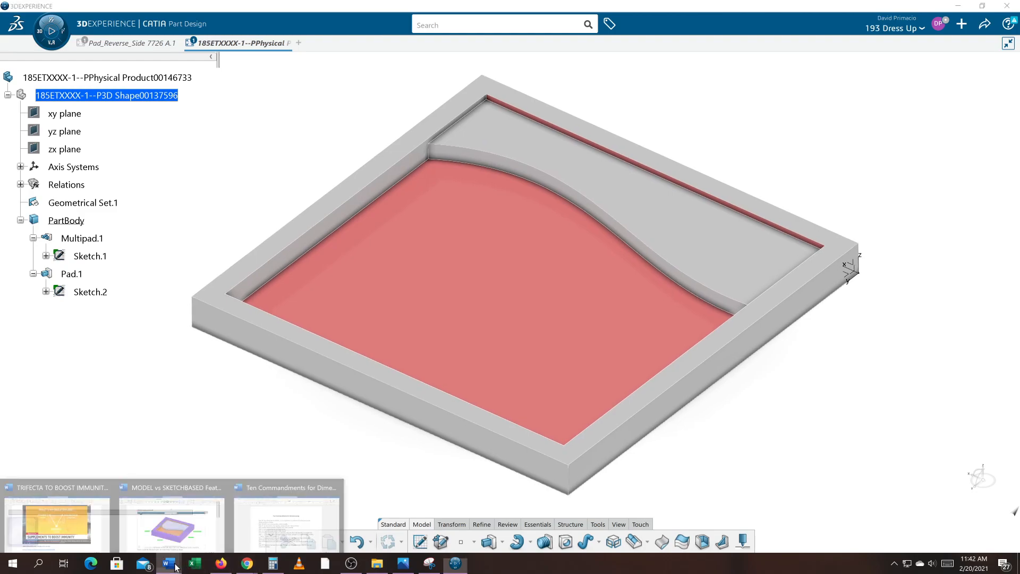
click(175, 532)
scroll(405, 437, down, 8)
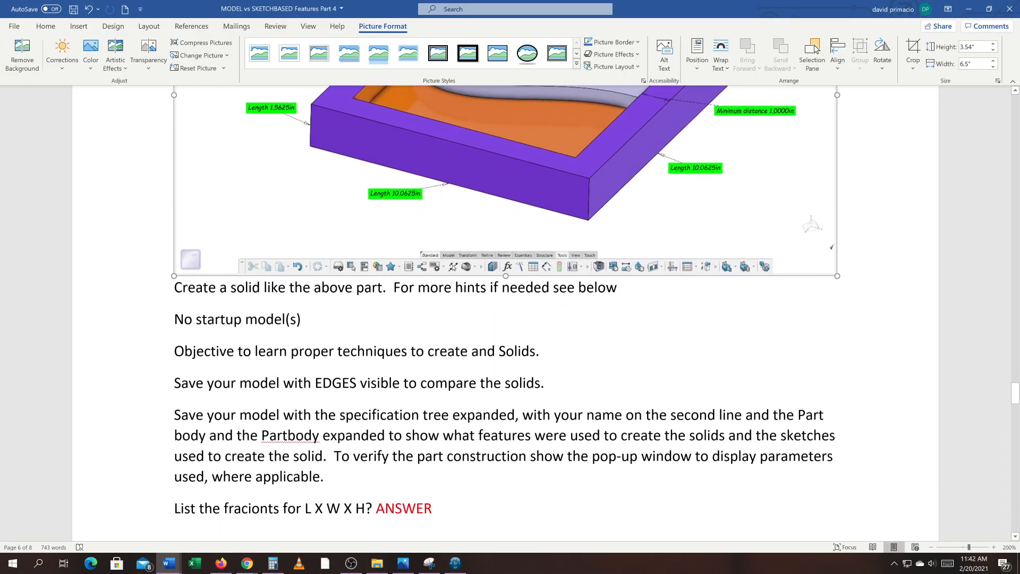
scroll(407, 432, down, 6)
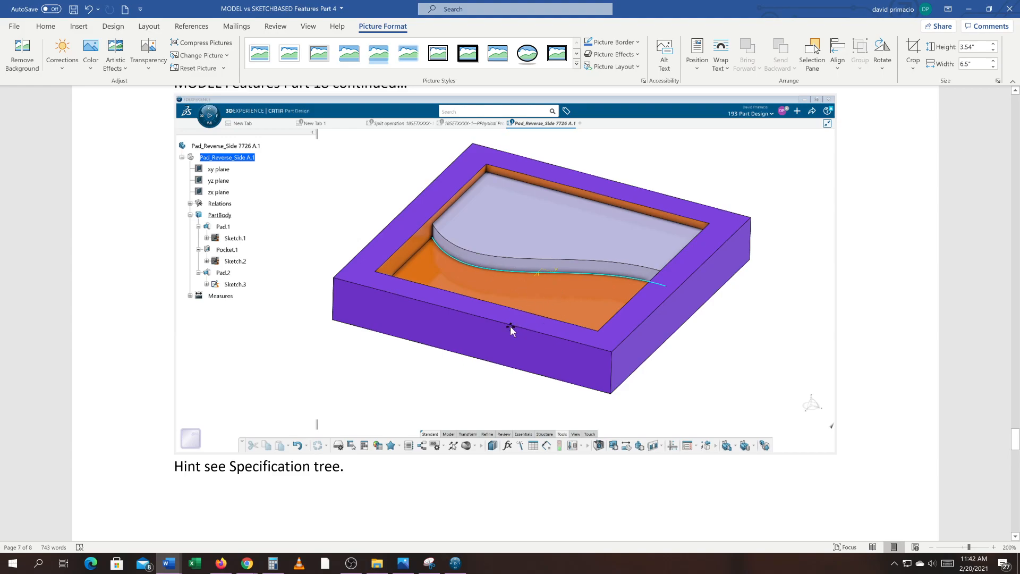
scroll(461, 381, down, 6)
scroll(465, 373, down, 5)
scroll(466, 373, up, 3)
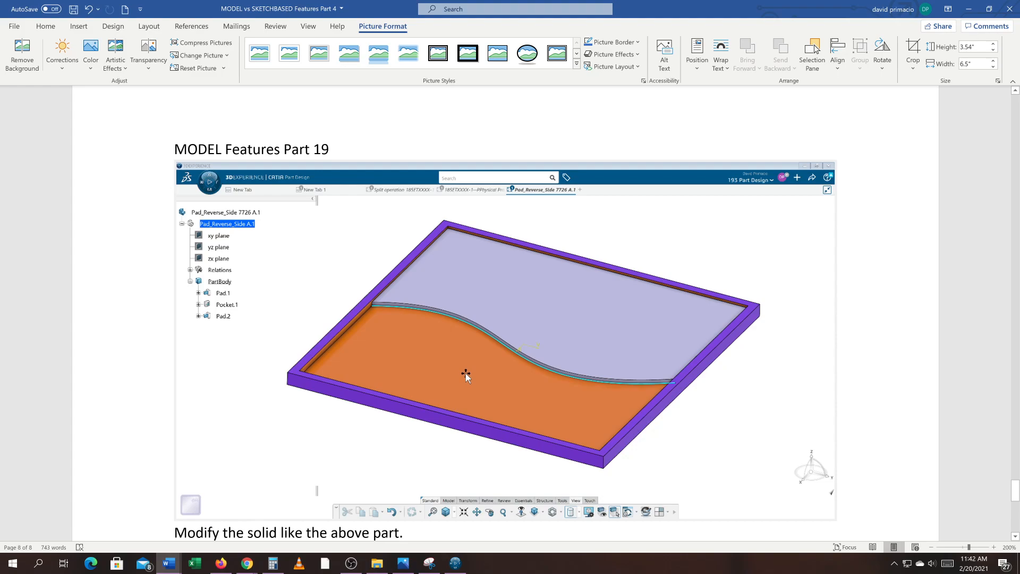
scroll(465, 373, up, 10)
scroll(465, 377, down, 8)
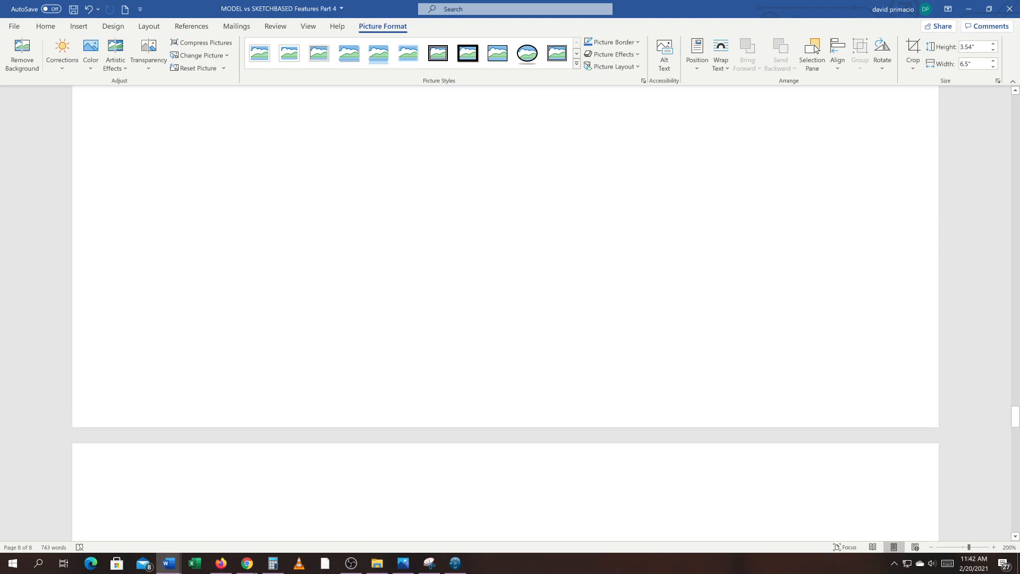
scroll(382, 303, up, 8)
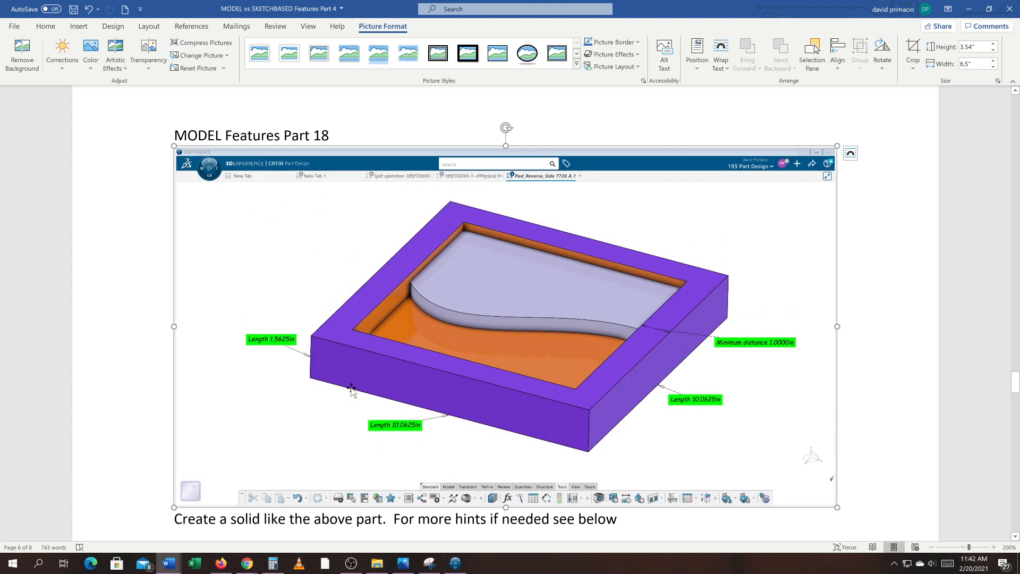
Review the MODEL Features Part 19 picture, its instructions, and its questions about the spline and the pad.
scroll(353, 383, down, 15)
scroll(356, 385, down, 15)
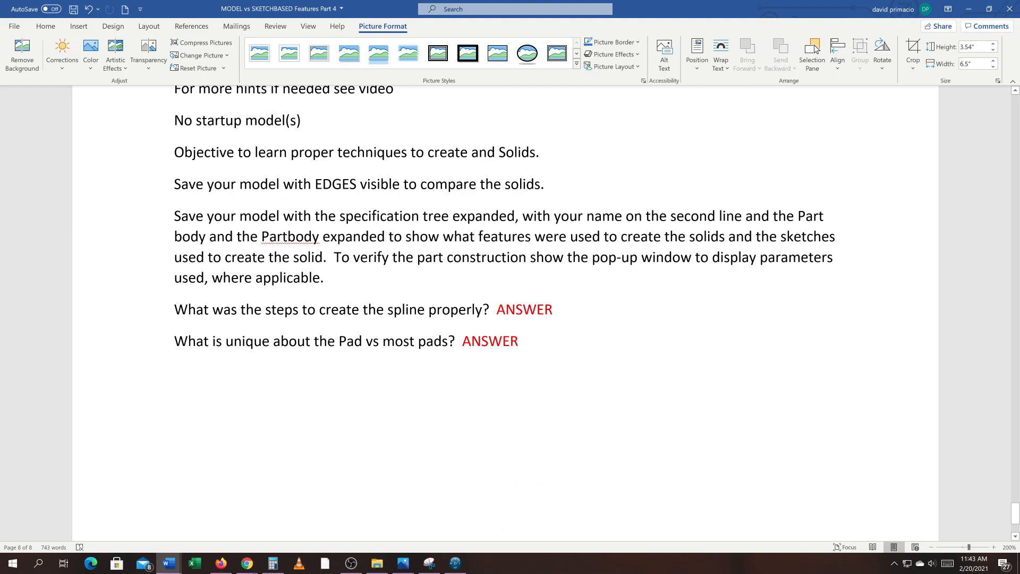
scroll(546, 318, up, 5)
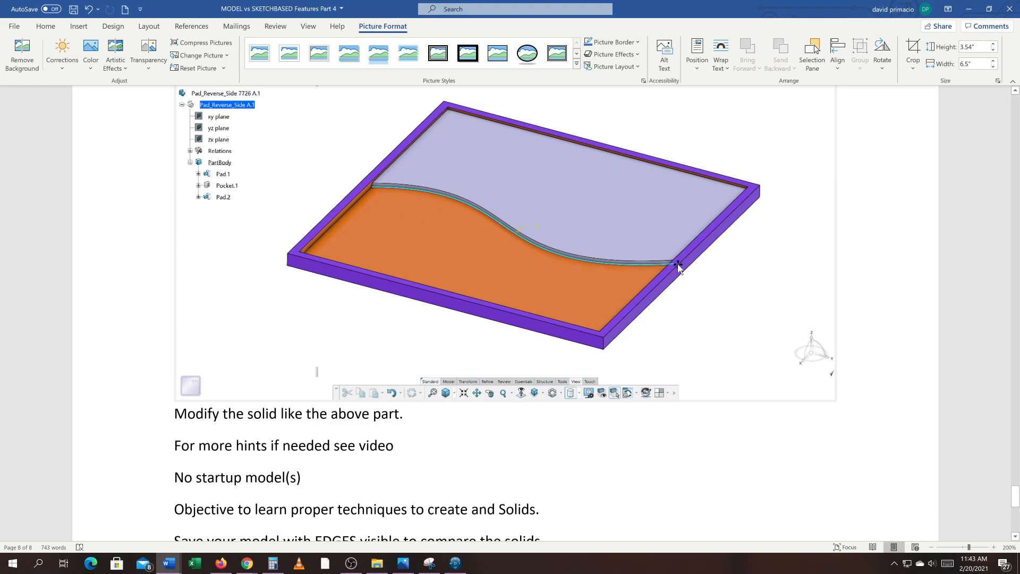
scroll(505, 314, down, 5)
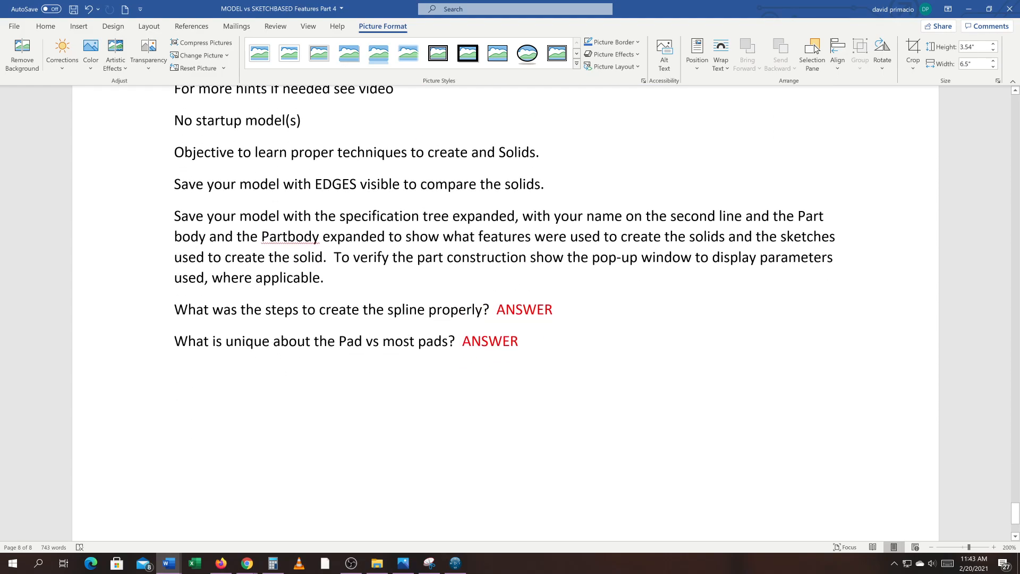
scroll(603, 302, up, 5)
scroll(637, 308, up, 3)
scroll(679, 313, down, 3)
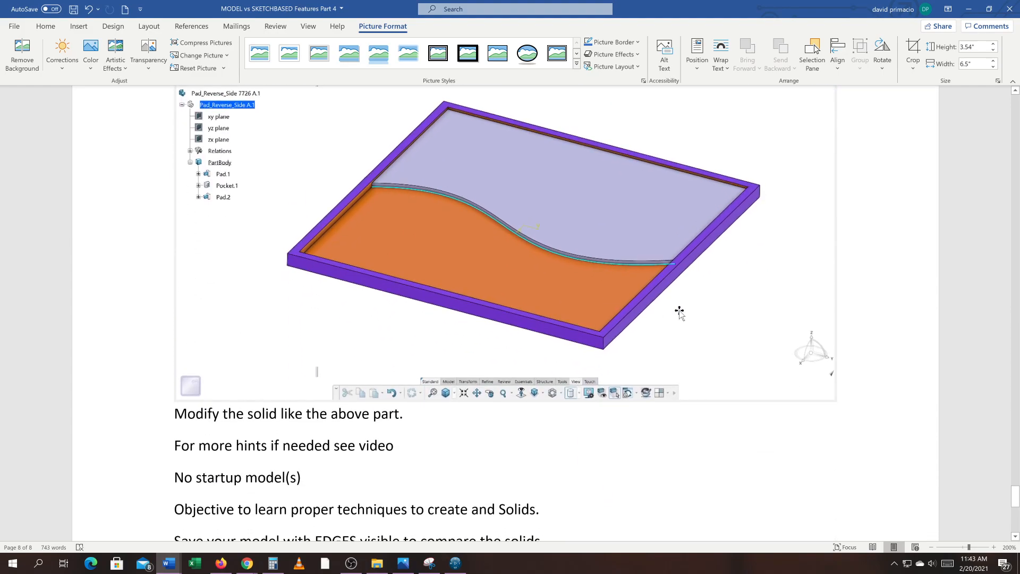